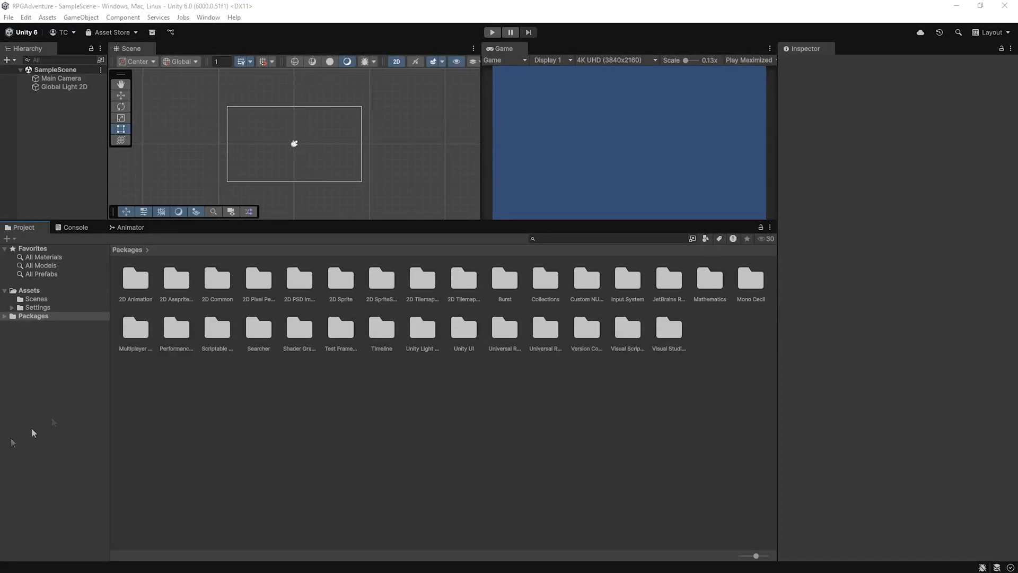
Step: Show the Assets folder and enlarge the Scene and Game views
left_click(28, 291)
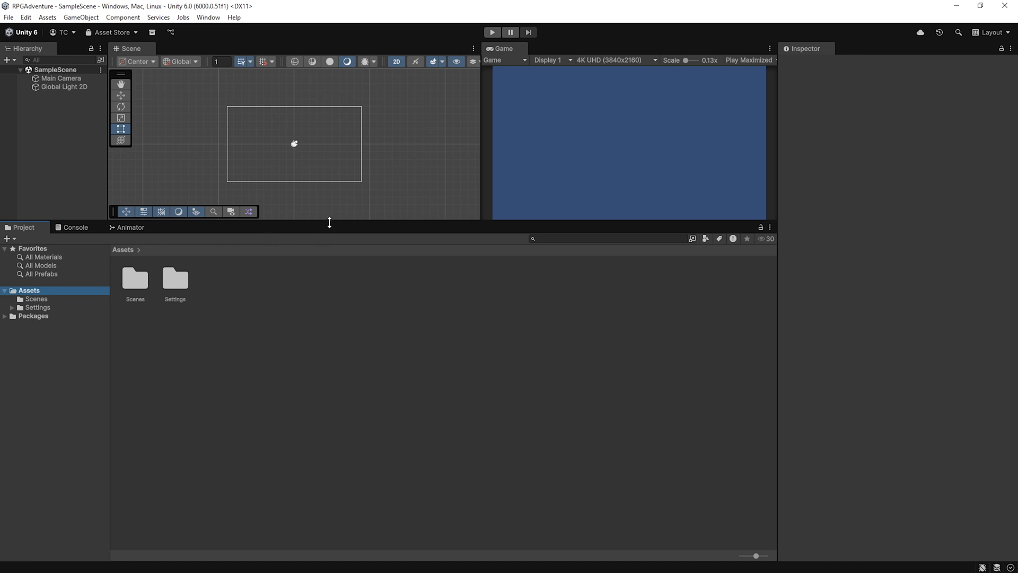
left_click_drag(329, 226, 341, 334)
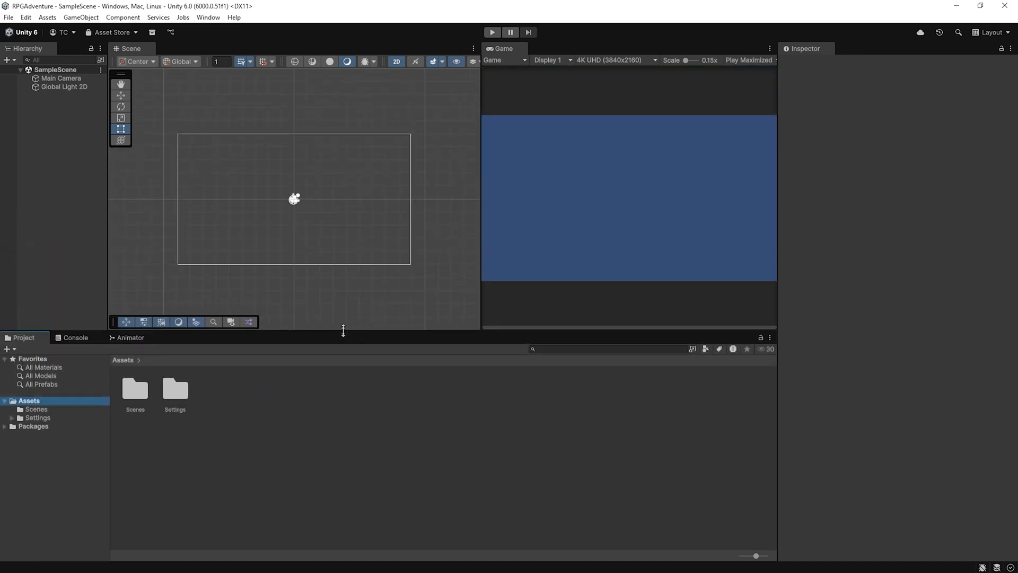
left_click(776, 301)
left_click_drag(777, 301, 870, 316)
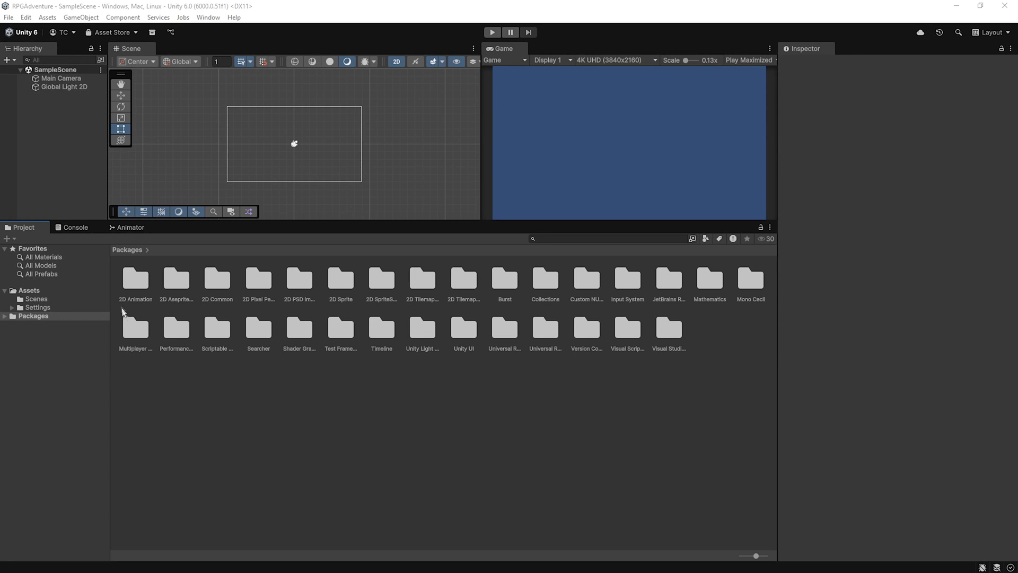
Step: Create the Scripts, Sprites and Animations folders in Assets
right_click(273, 418)
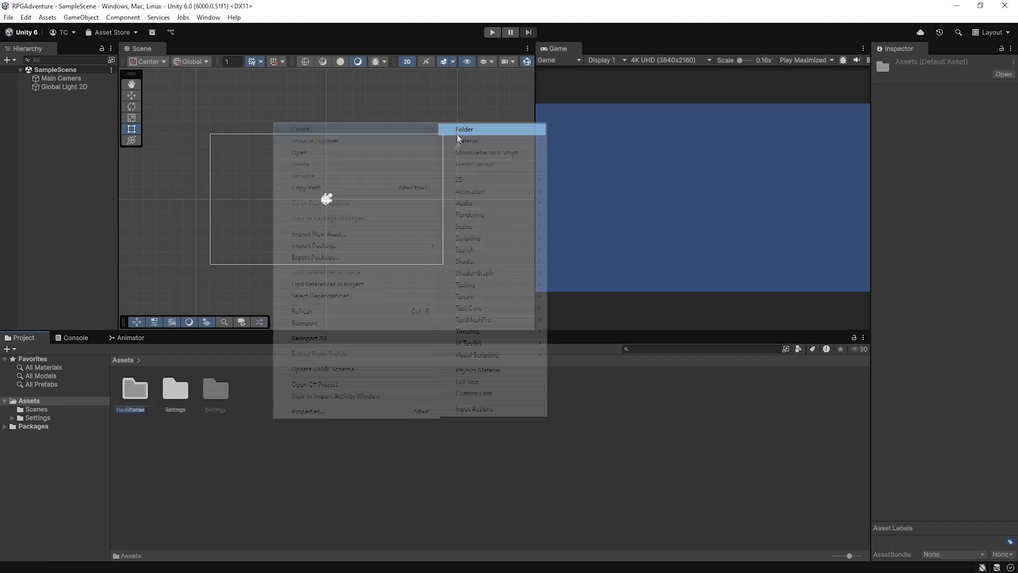
type("Scripts")
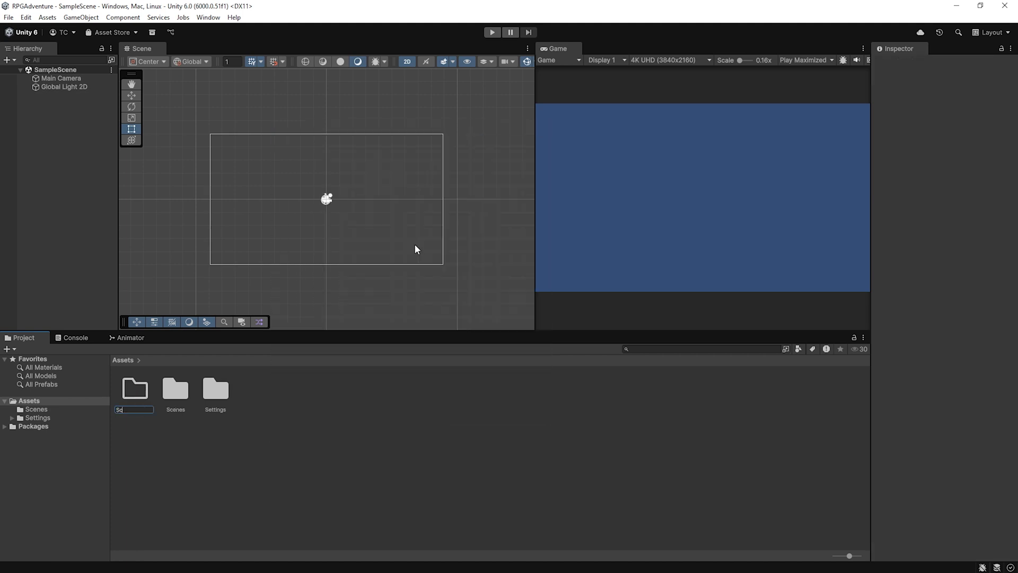
key("Return")
right_click(363, 418)
left_click(552, 128)
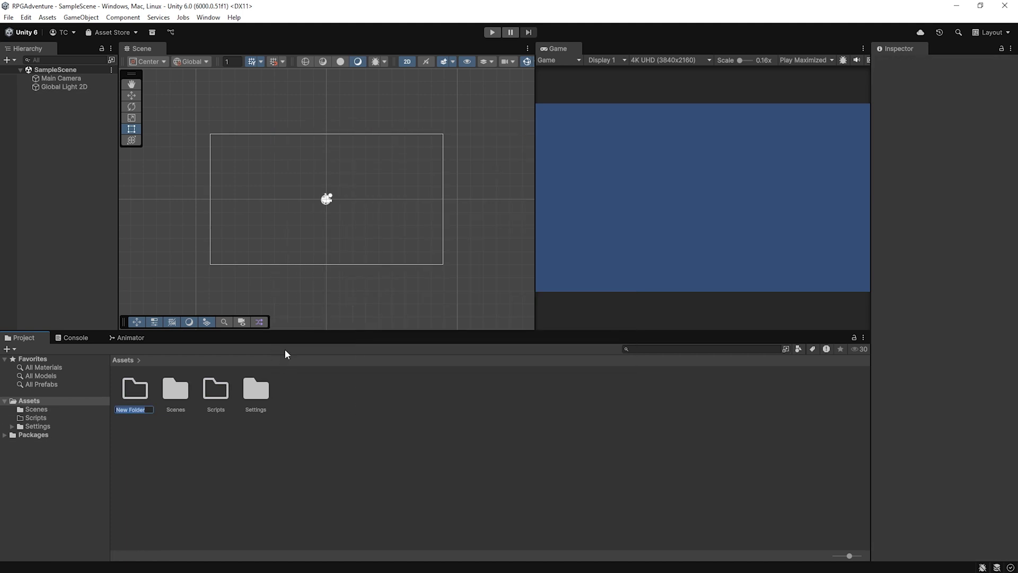
type("Sprites")
key("Return")
right_click(326, 375)
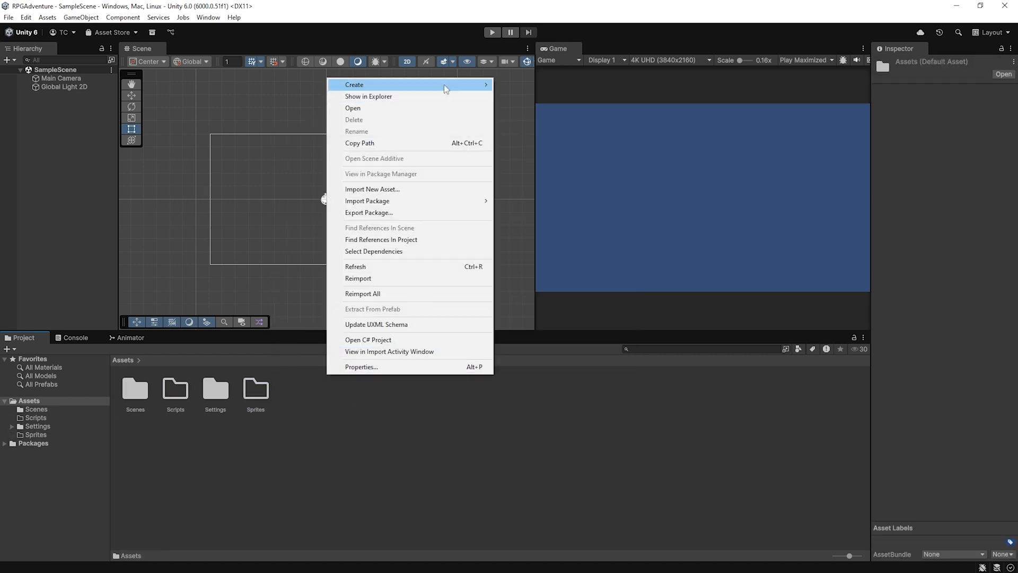
left_click(552, 127)
type("Animations")
key("Return")
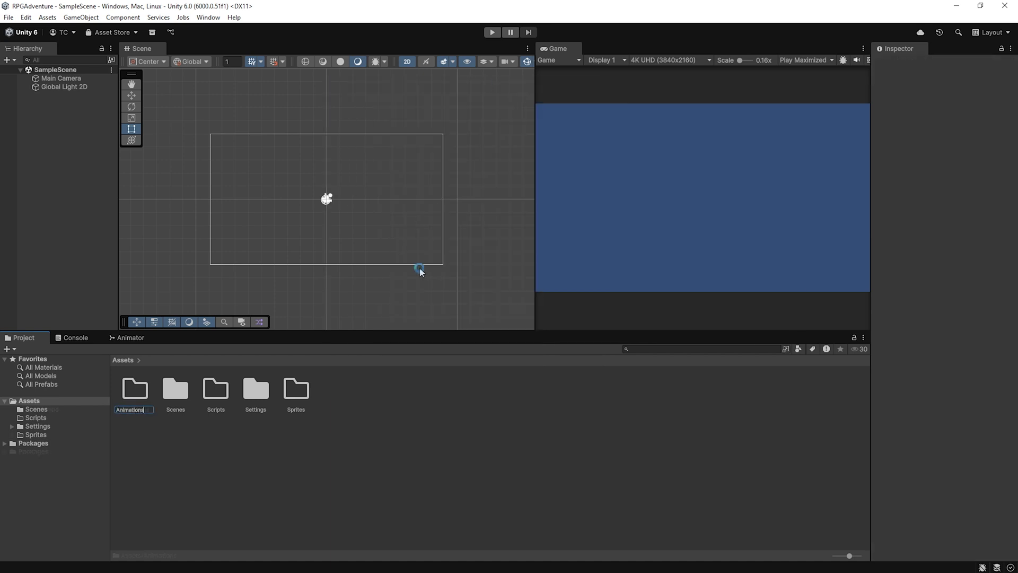
Step: Create the Prefabs and UI folders in Assets
right_click(329, 379)
mouse_move(350, 94)
left_click(551, 97)
type("Prefabs")
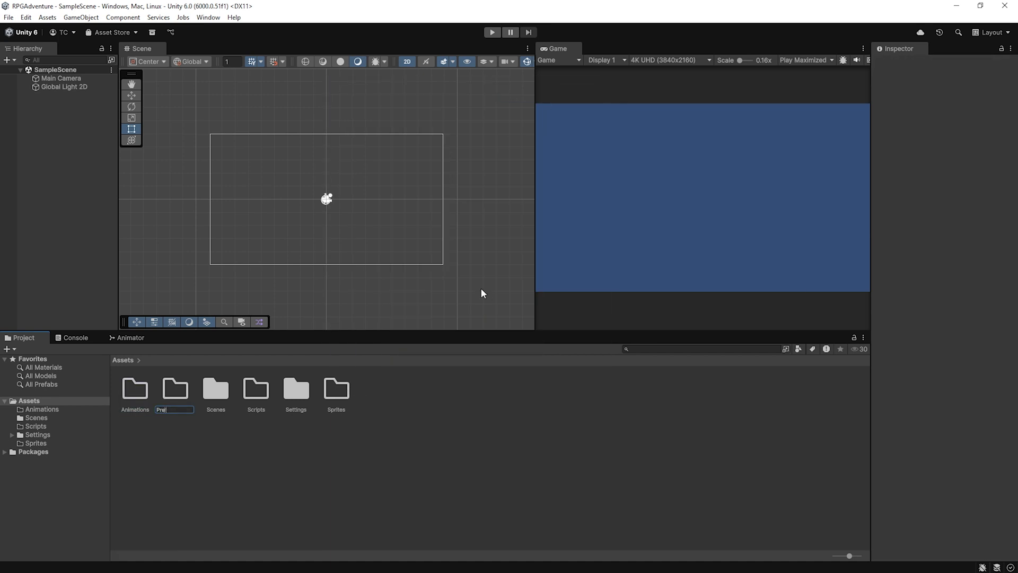
key("Return")
right_click(386, 370)
mouse_move(419, 79)
left_click(573, 79)
type("UI")
key("Return")
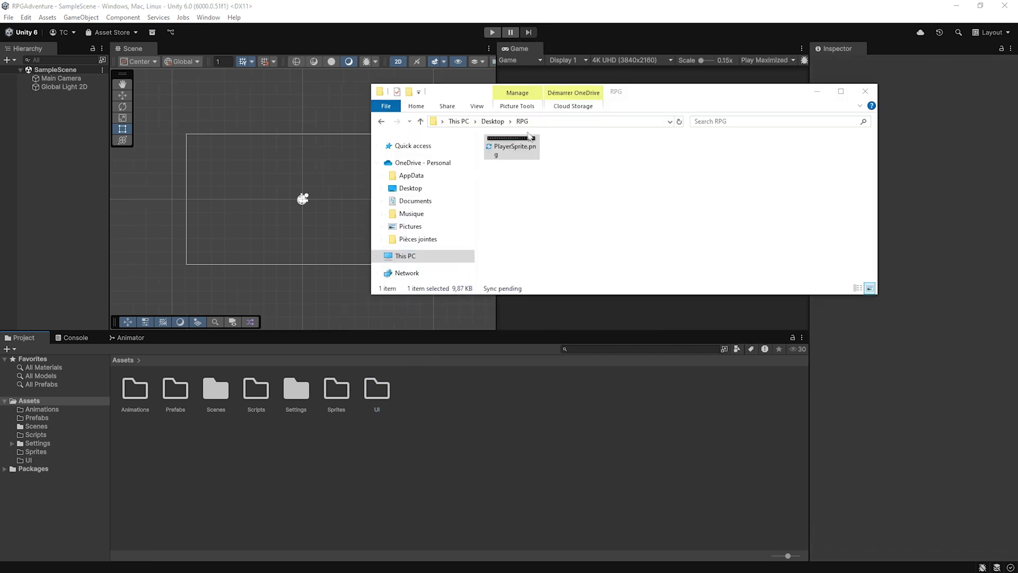
Step: Import PlayerSprite.png into Sprites and keep its Sprite Mode set to Multiple
left_click_drag(529, 137, 338, 387)
double_click(336, 390)
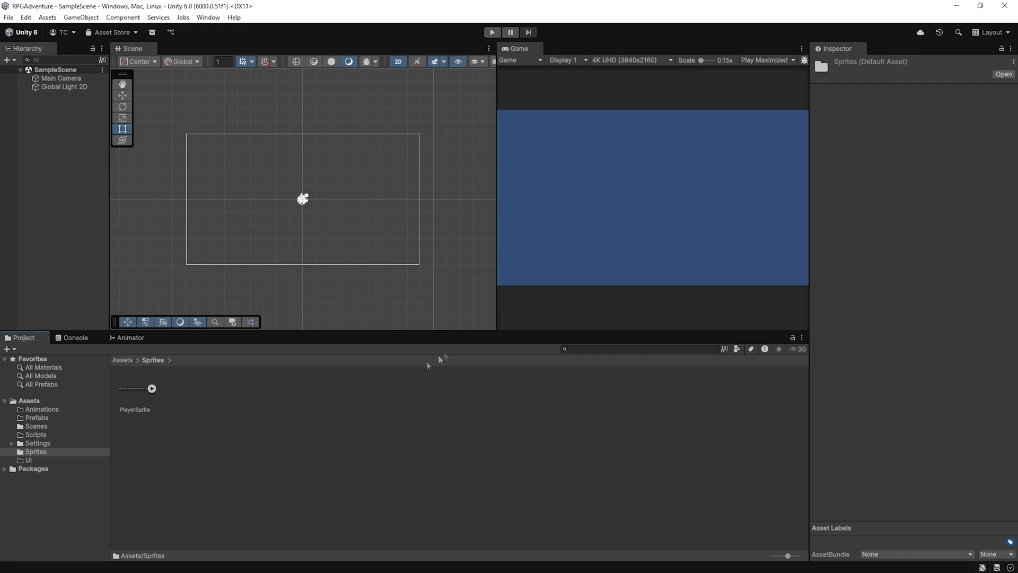
left_click(136, 390)
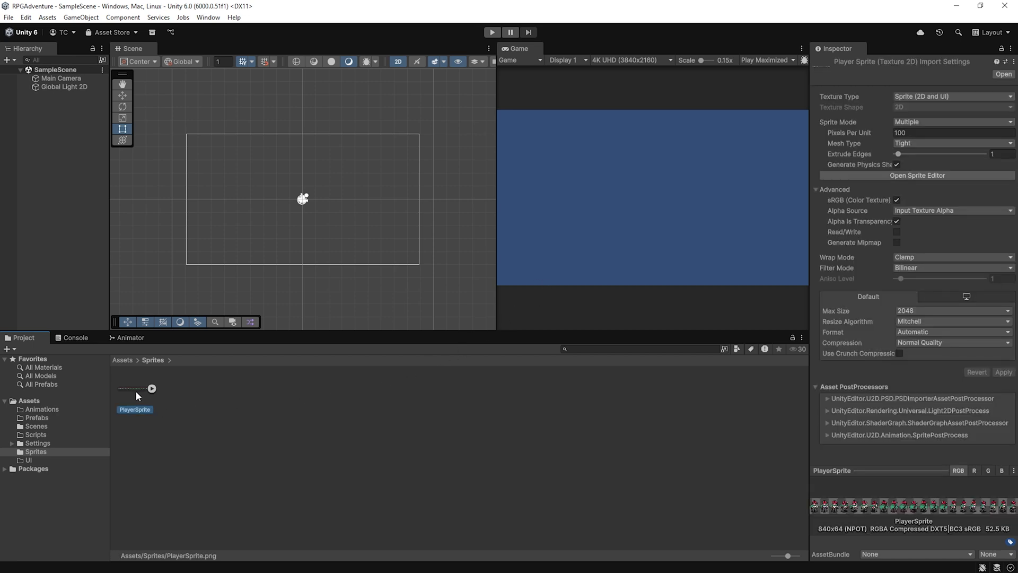
left_click_drag(882, 469, 885, 444)
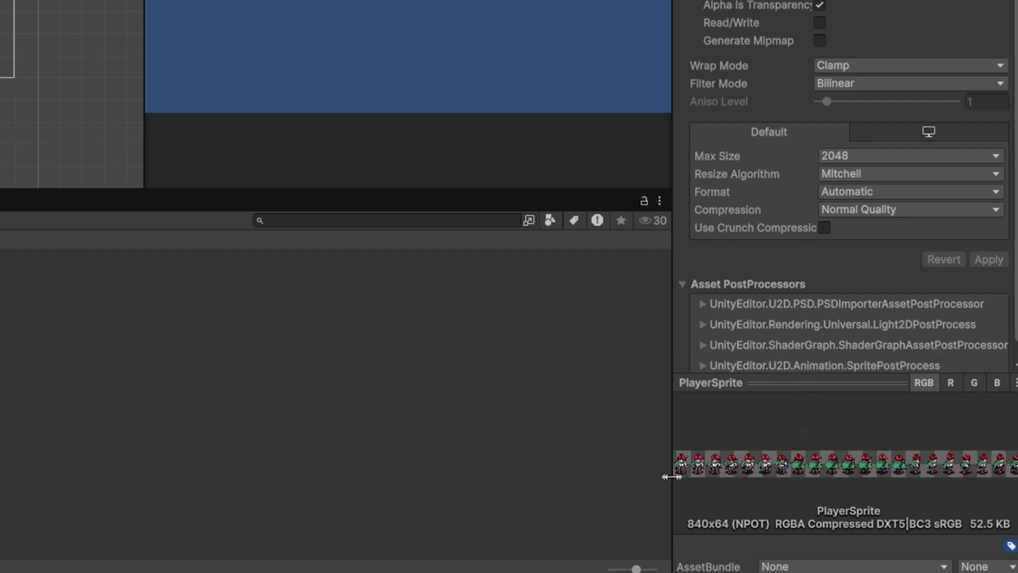
left_click_drag(673, 476, 610, 477)
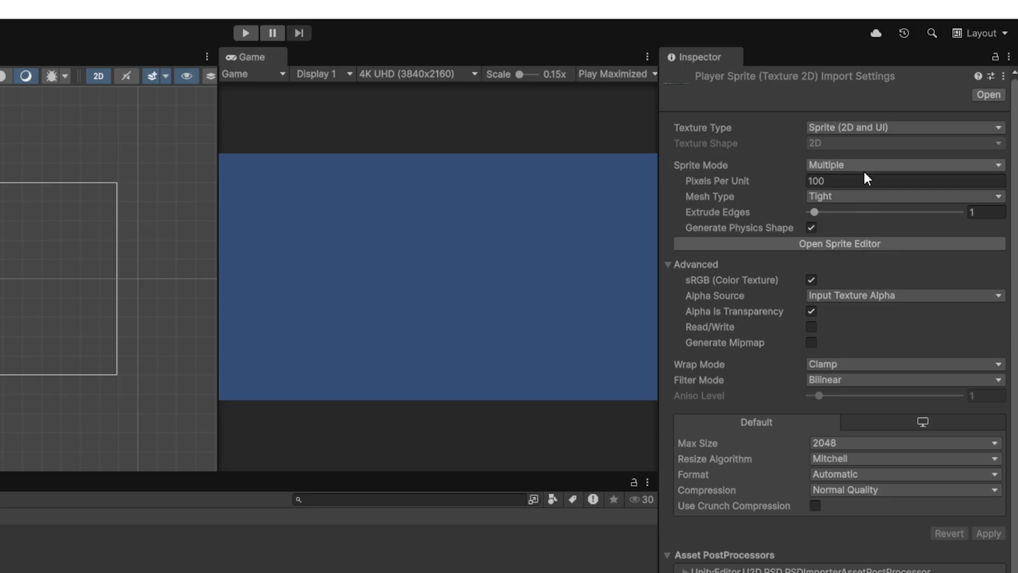
left_click(916, 123)
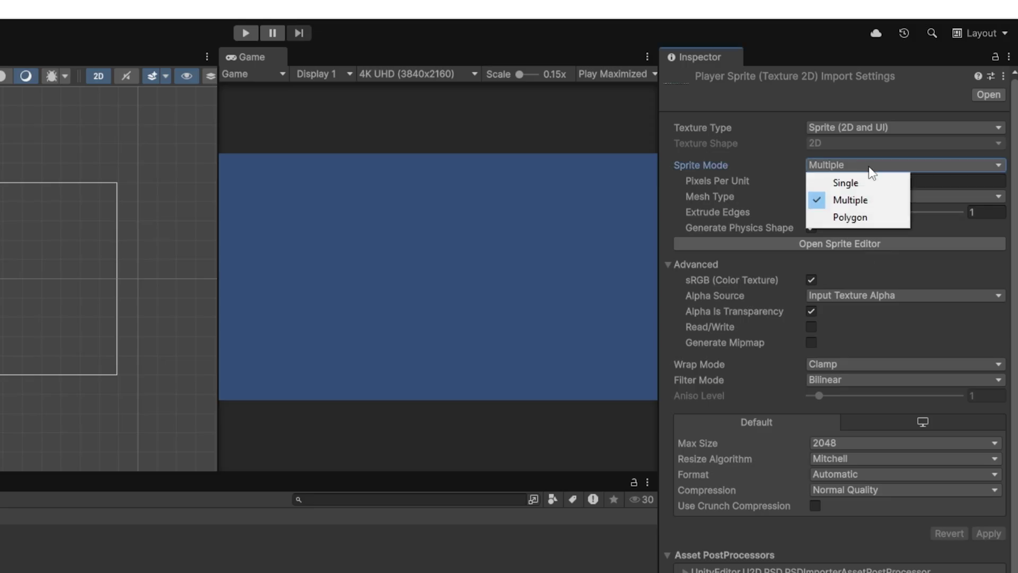
left_click(794, 167)
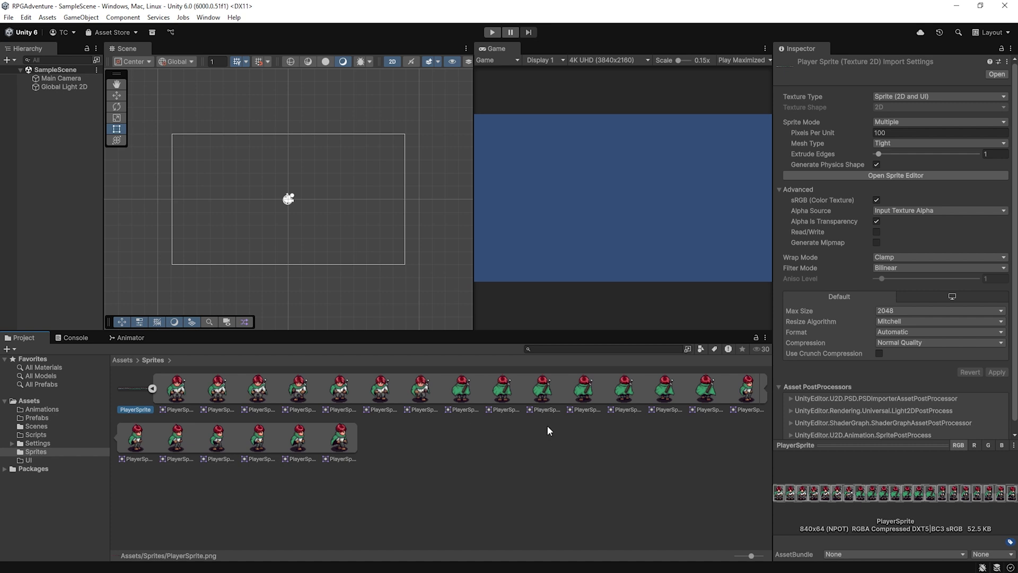
Step: Place PlayerSprite_0 in the scene and frame it in a wider Scene view
left_click_drag(177, 392, 272, 206)
key("f")
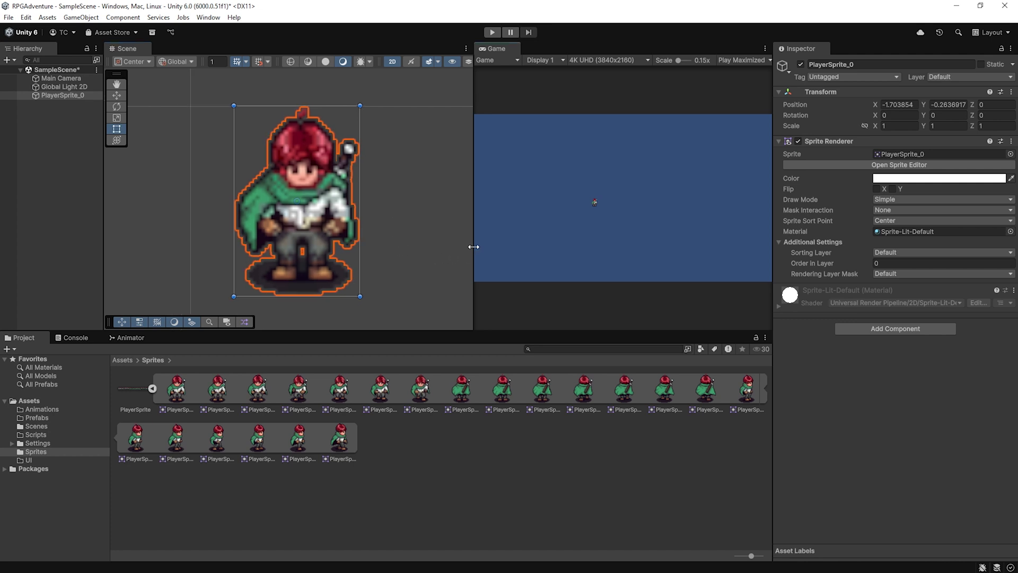
left_click_drag(472, 245, 547, 248)
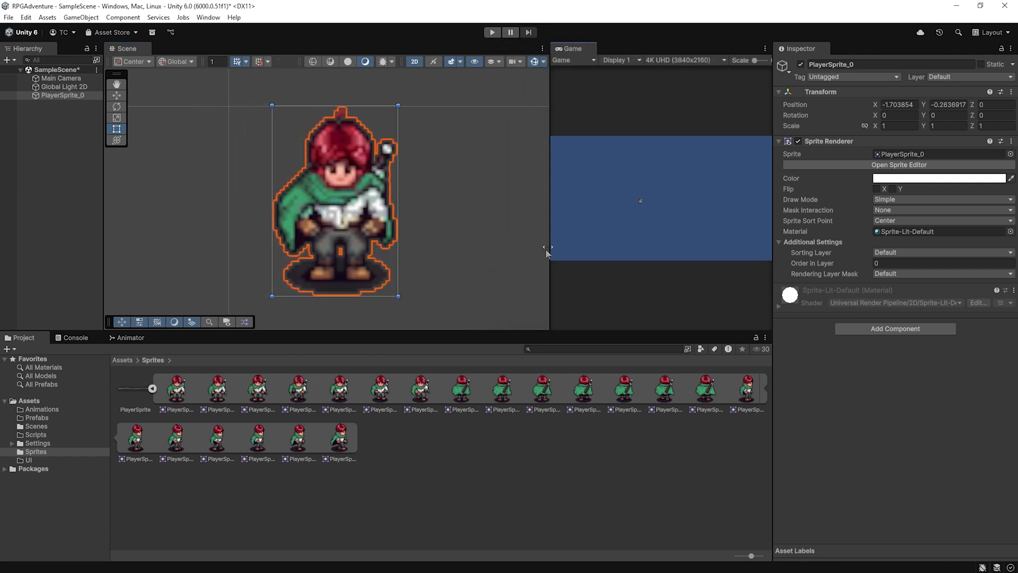
Step: Set PlayerSprite's Filter Mode to Point (no filter) and apply
left_click(135, 390)
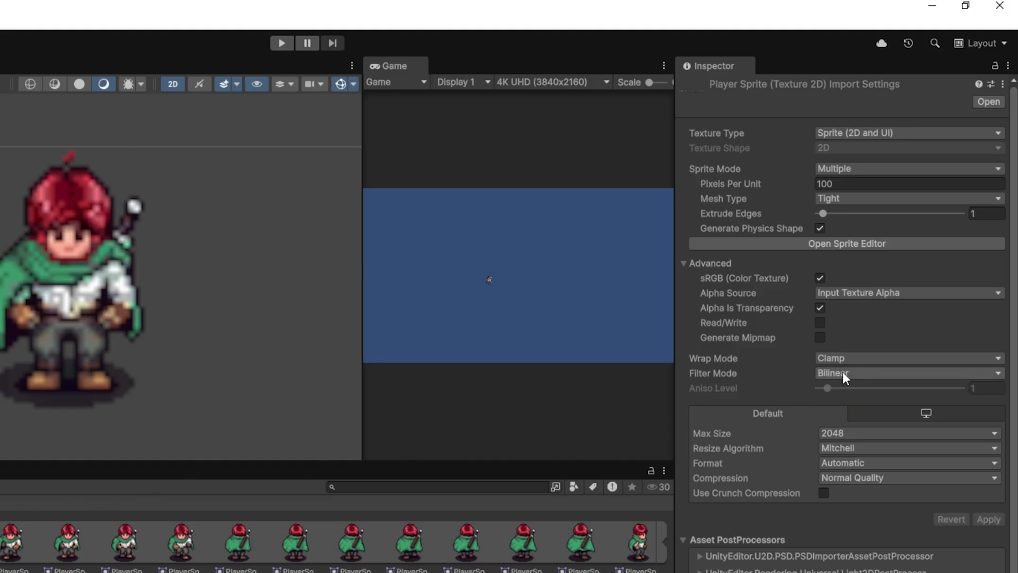
left_click(844, 373)
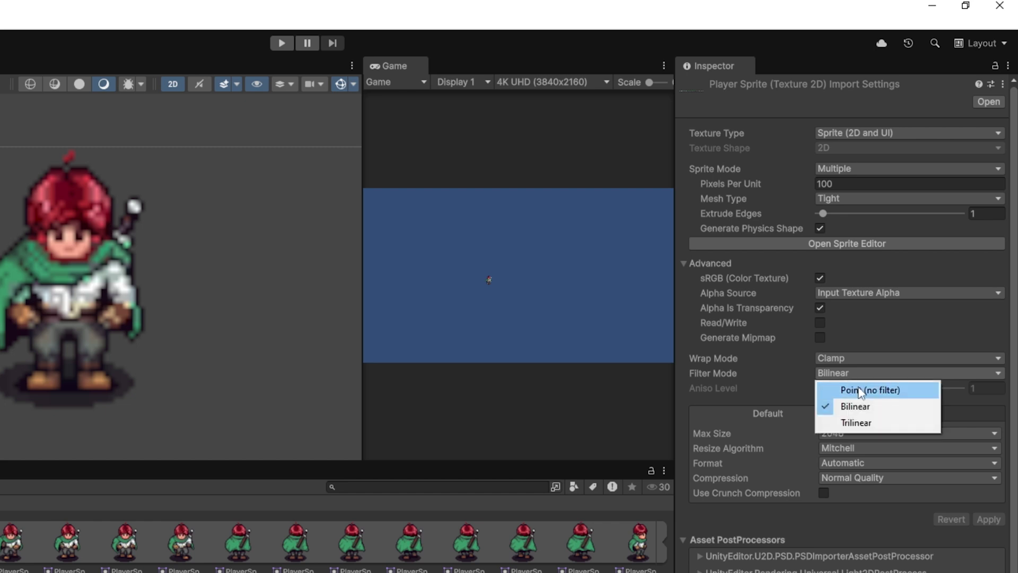
left_click(860, 390)
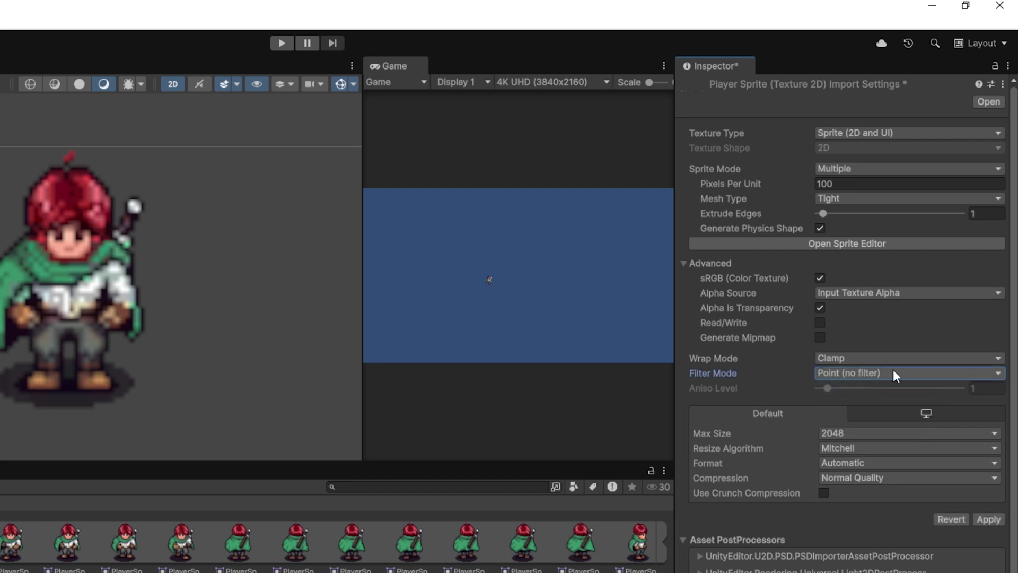
left_click(1000, 522)
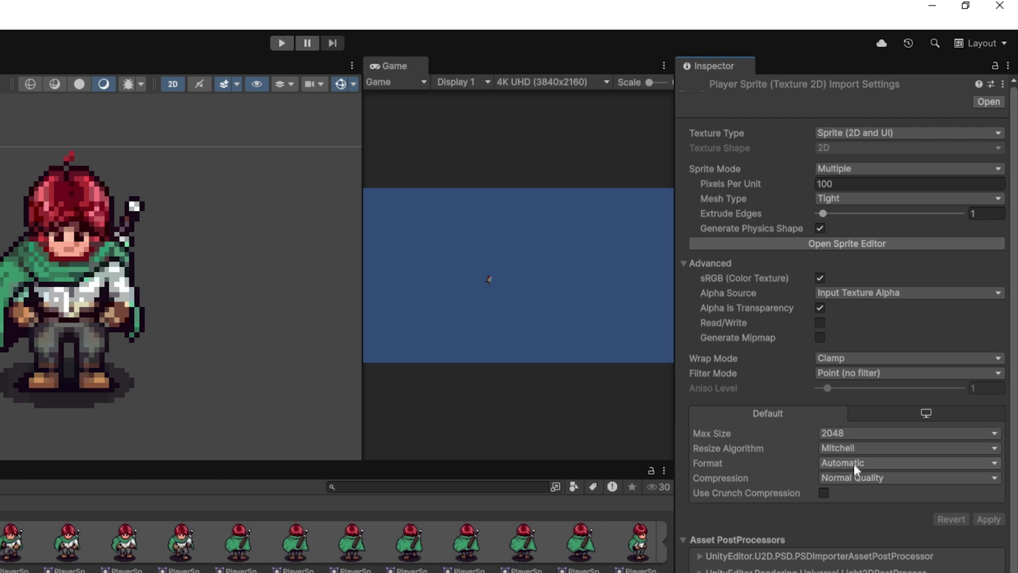
Step: Switch the PlayerSprite texture format to RGBA 32 bit and apply it
left_click(854, 463)
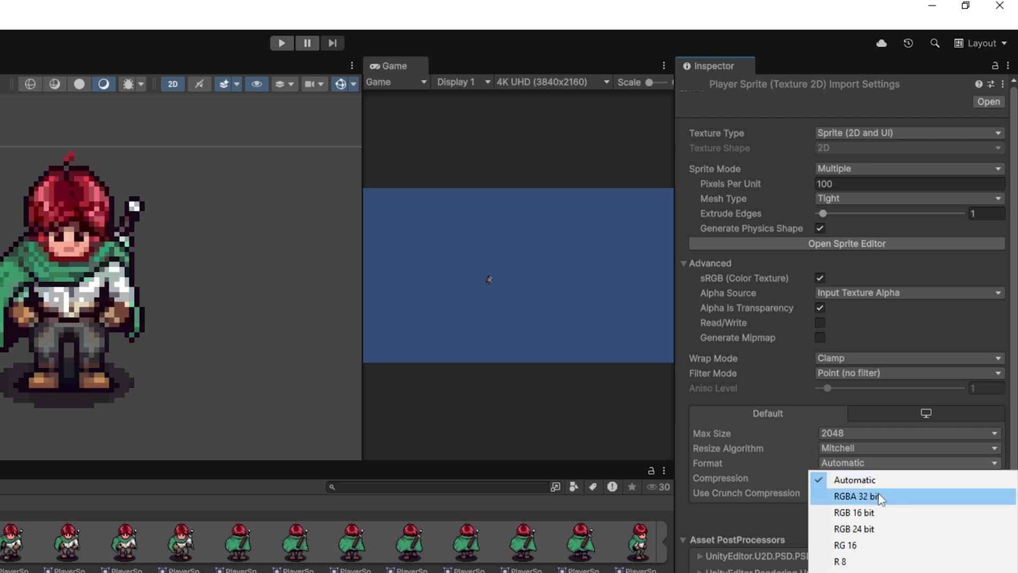
left_click(893, 497)
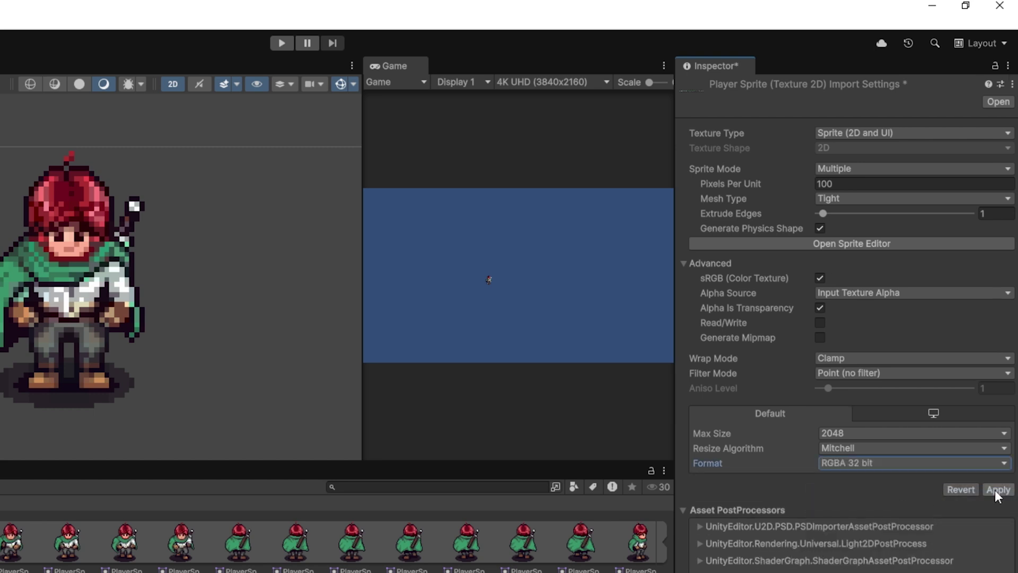
left_click(996, 489)
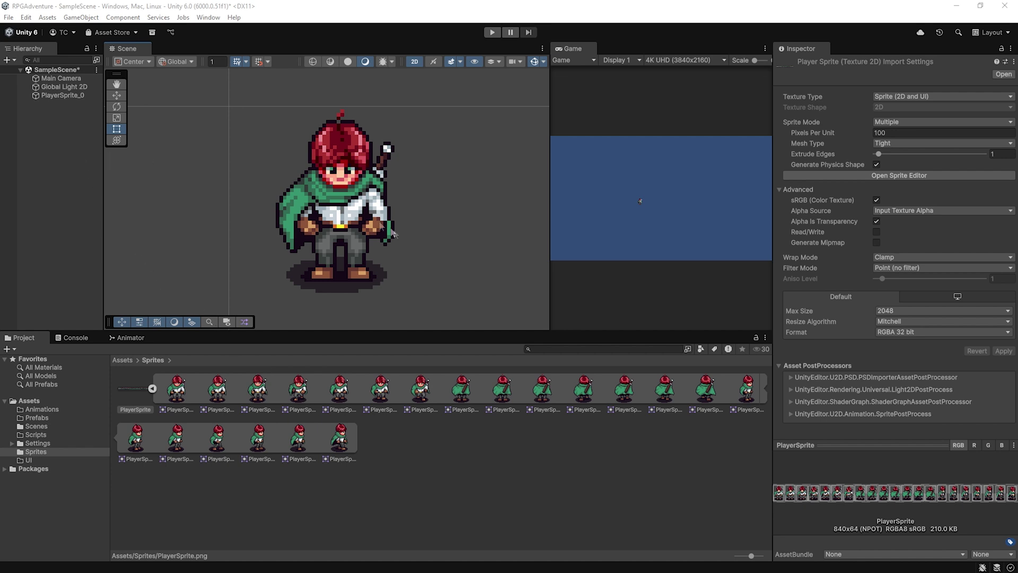
Step: Add a Capsule Collider 2D to PlayerSprite_0
left_click(56, 97)
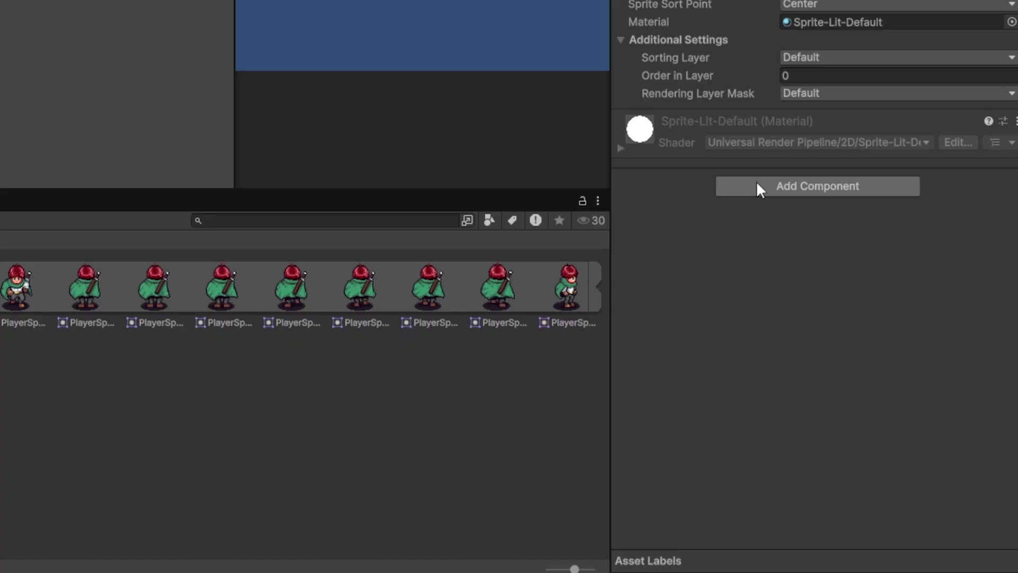
left_click(758, 186)
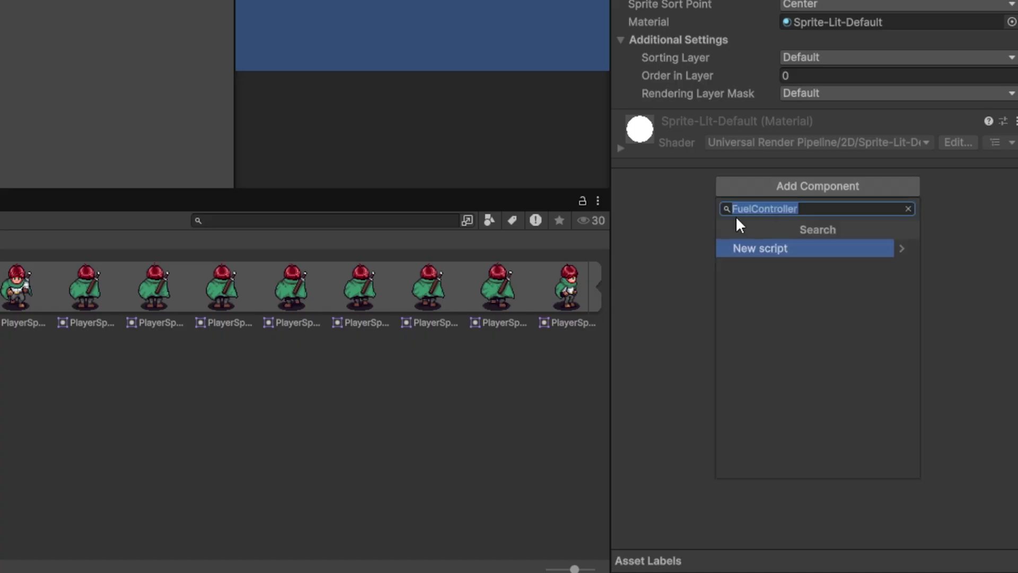
type("cap")
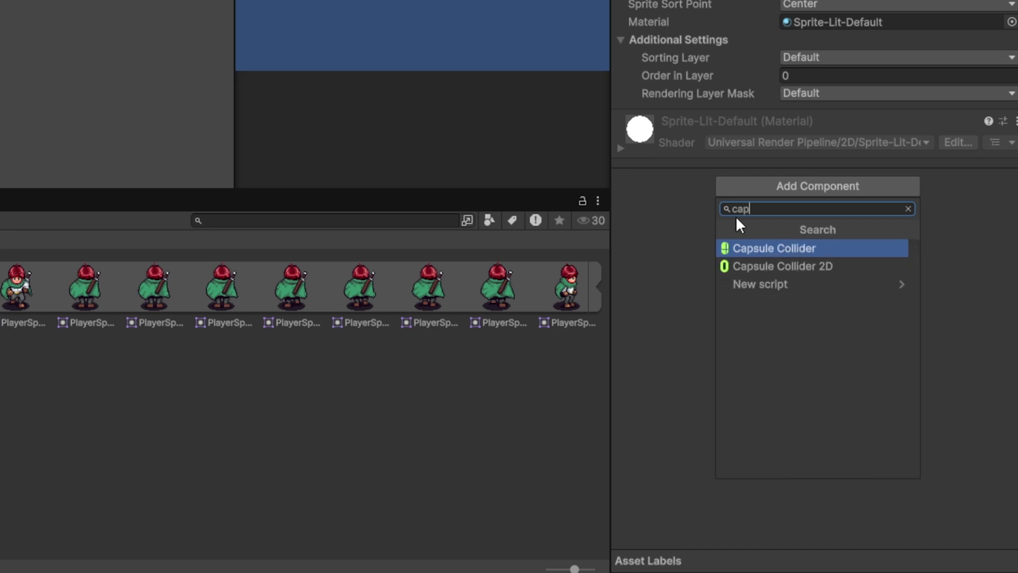
left_click(804, 266)
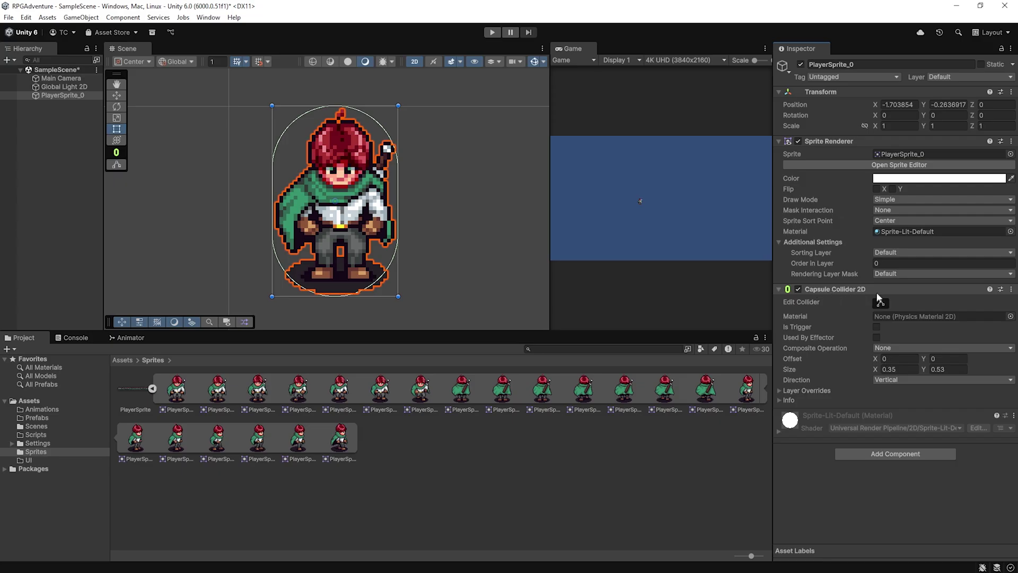
Step: Shrink the capsule's sides and top, then raise its bottom to the feet
left_click(881, 303)
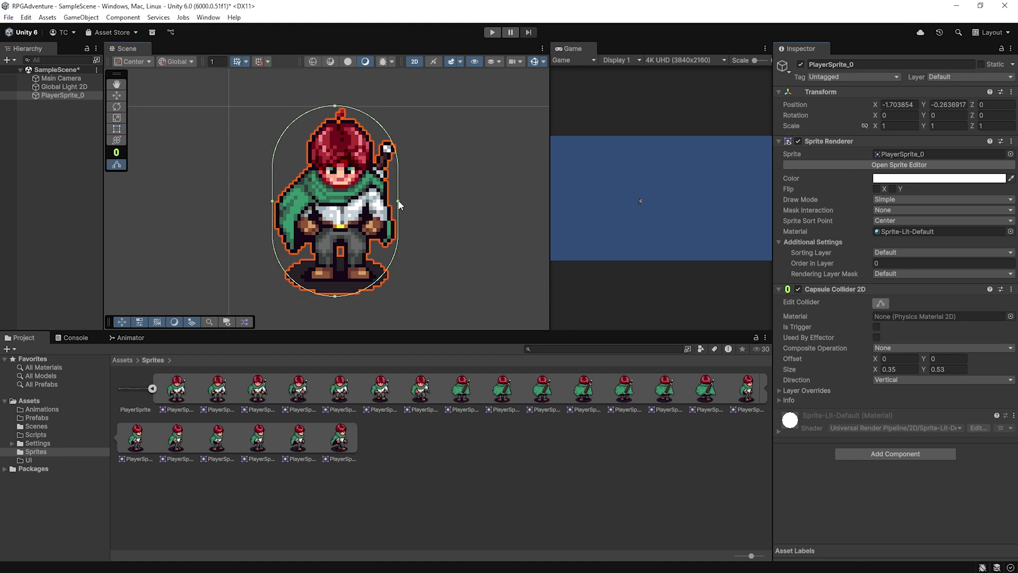
left_click_drag(398, 202, 383, 206)
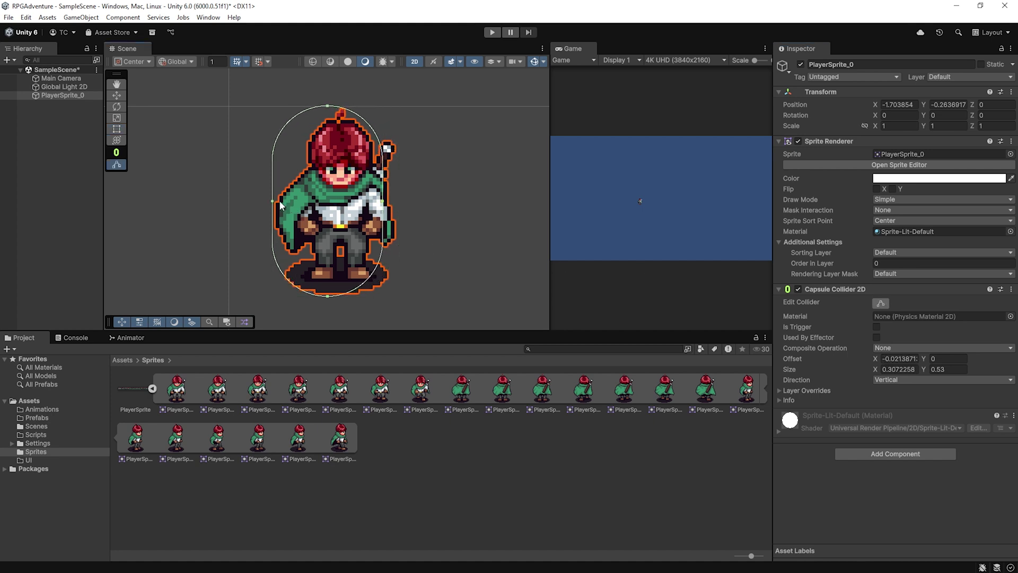
left_click_drag(276, 207, 304, 208)
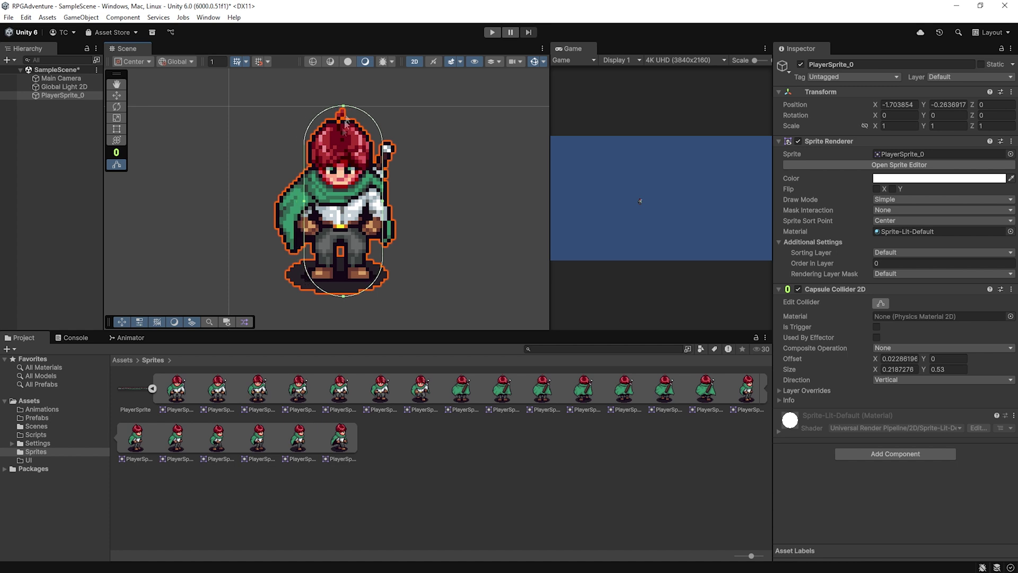
left_click_drag(345, 116, 343, 188)
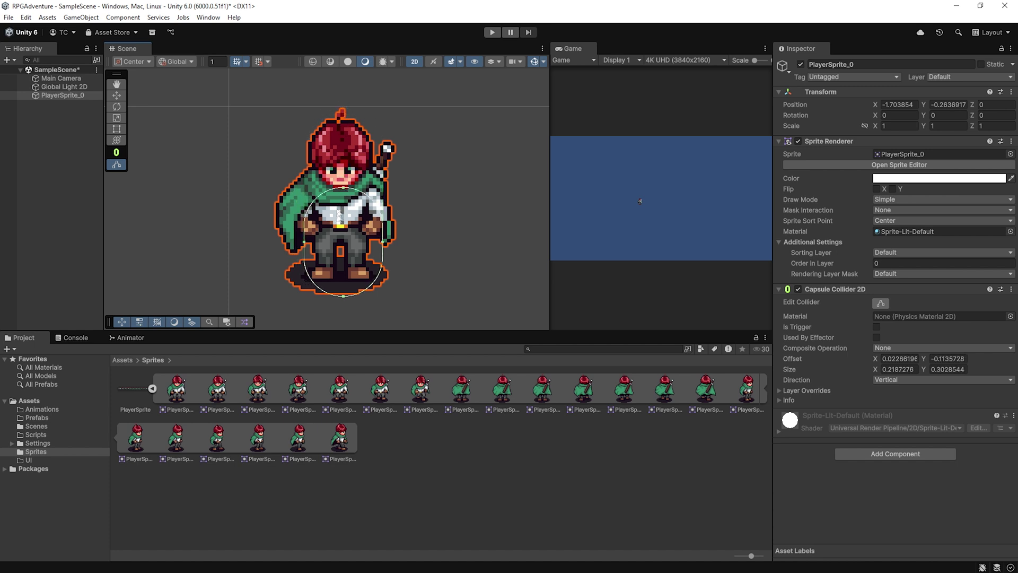
left_click(345, 298)
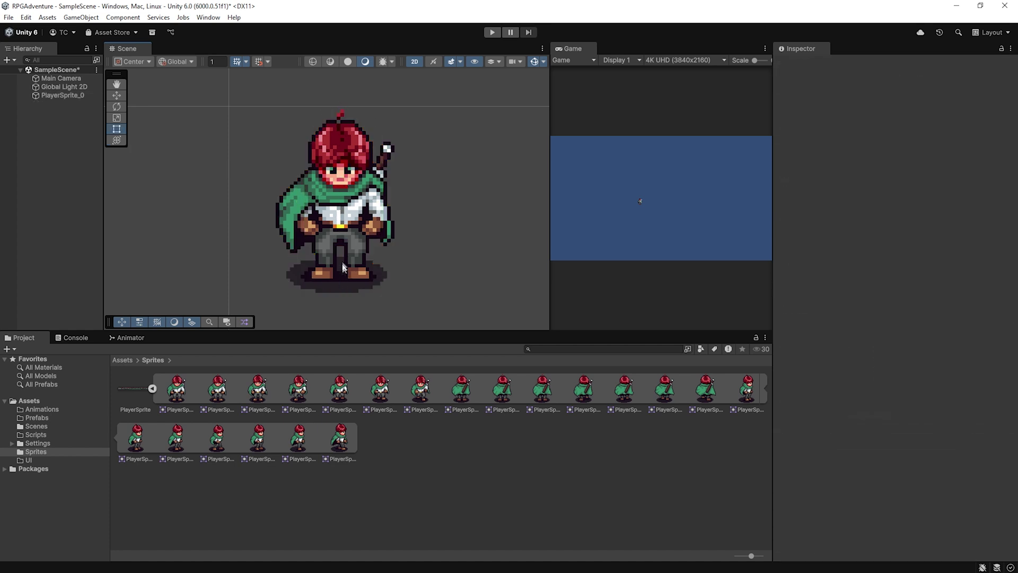
left_click(66, 96)
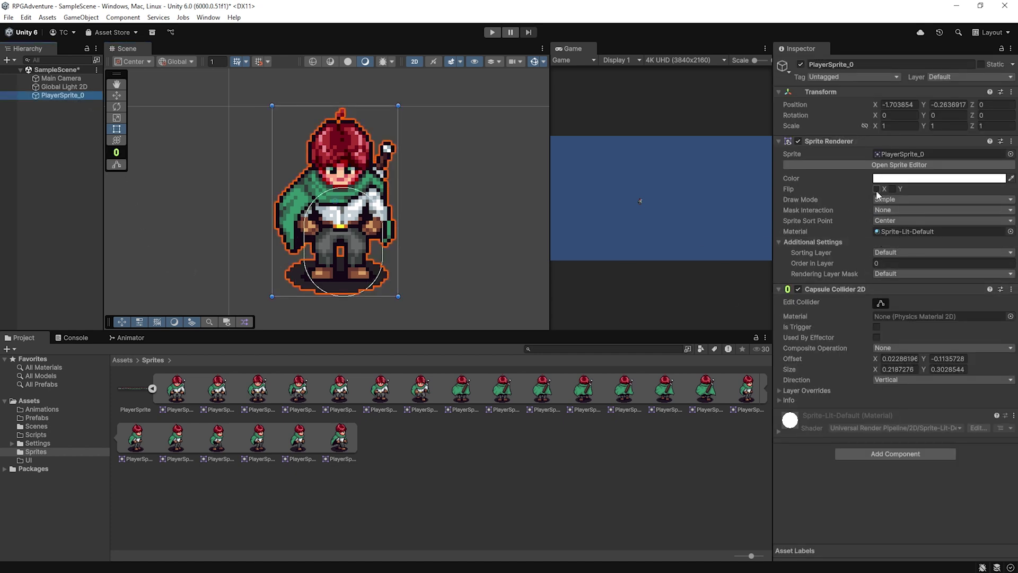
left_click(881, 303)
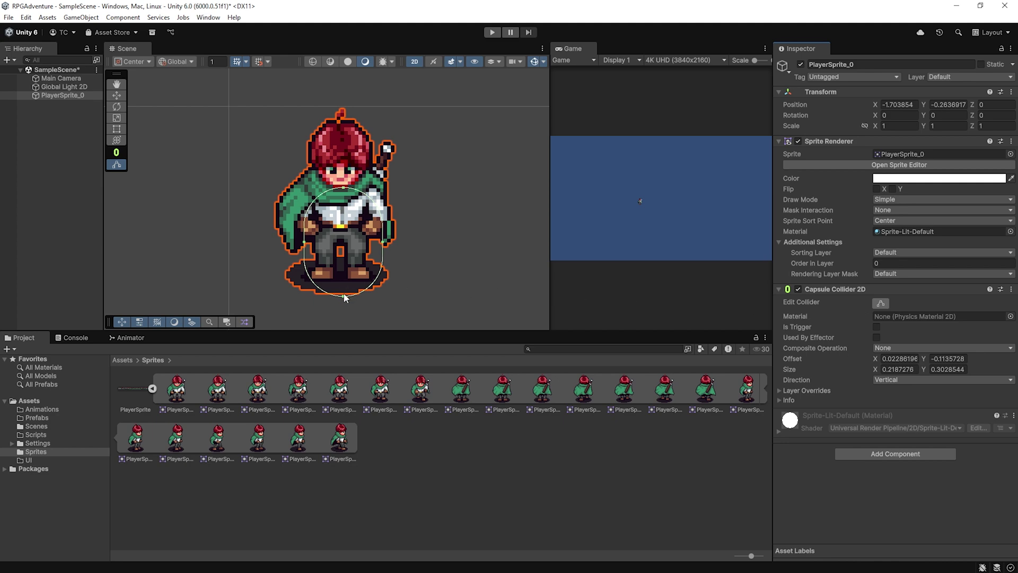
left_click_drag(345, 294, 344, 283)
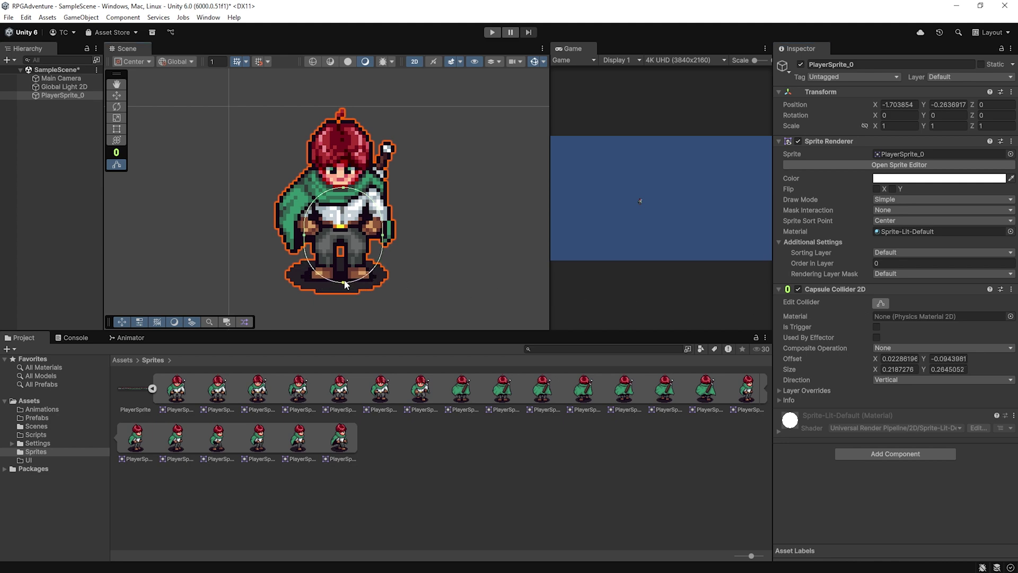
left_click(58, 96)
Step: Add a Rigidbody 2D (Gravity Scale 0, Freeze Rotation Z) and stretch the capsule over the head
left_click(909, 456)
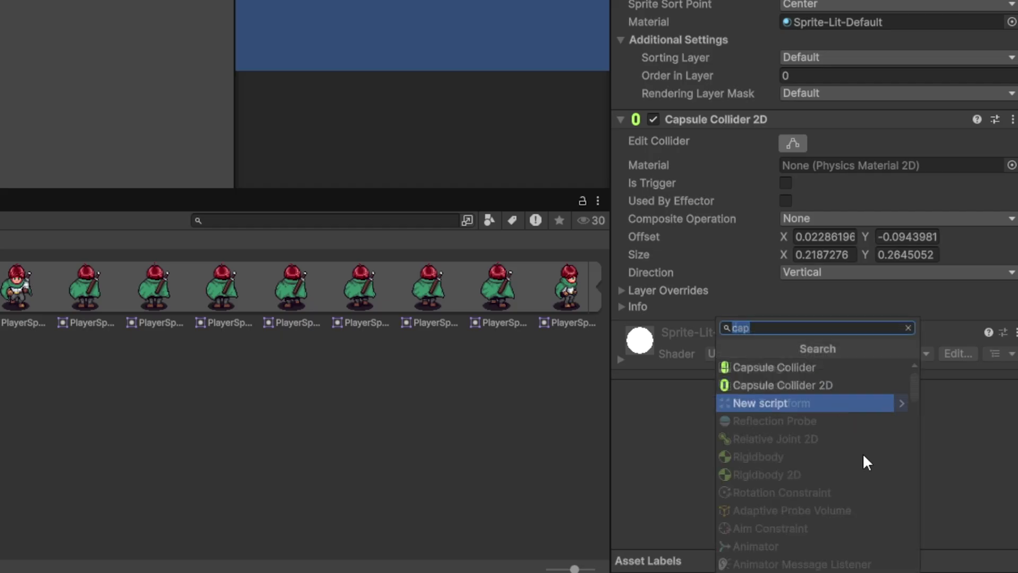
type("rigi")
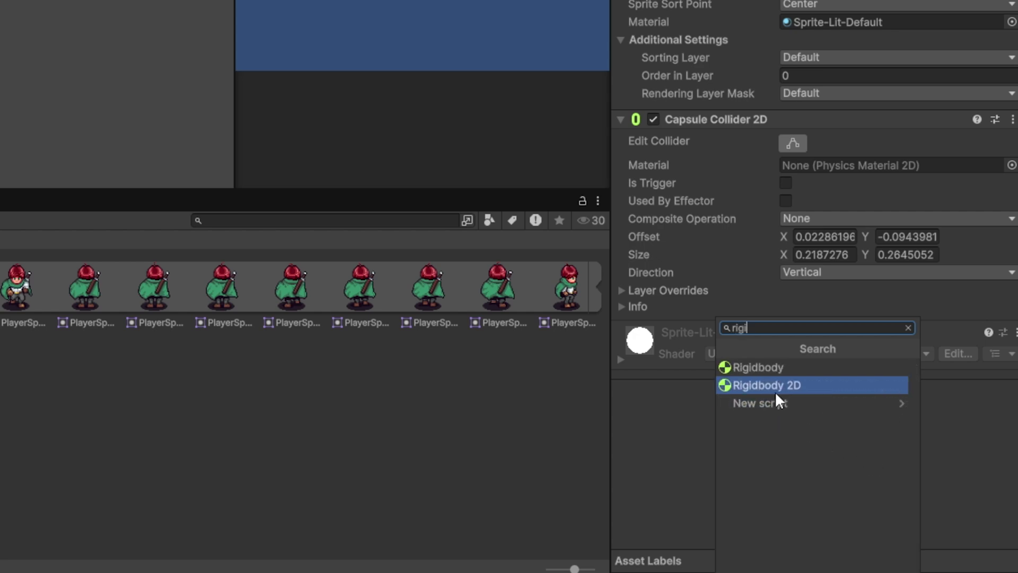
left_click(775, 391)
scroll(844, 355, "down", 3)
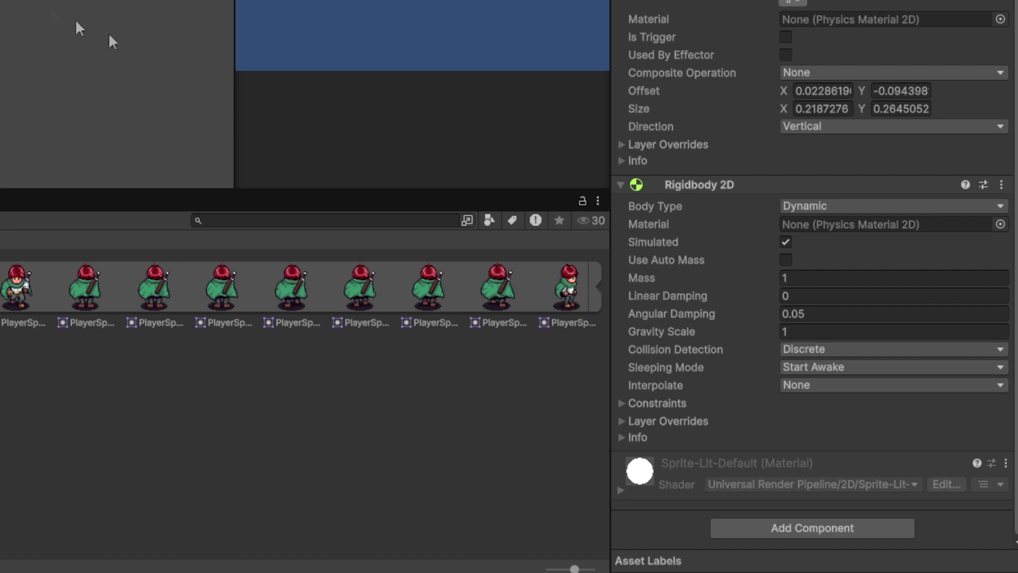
left_click(794, 331)
type("0")
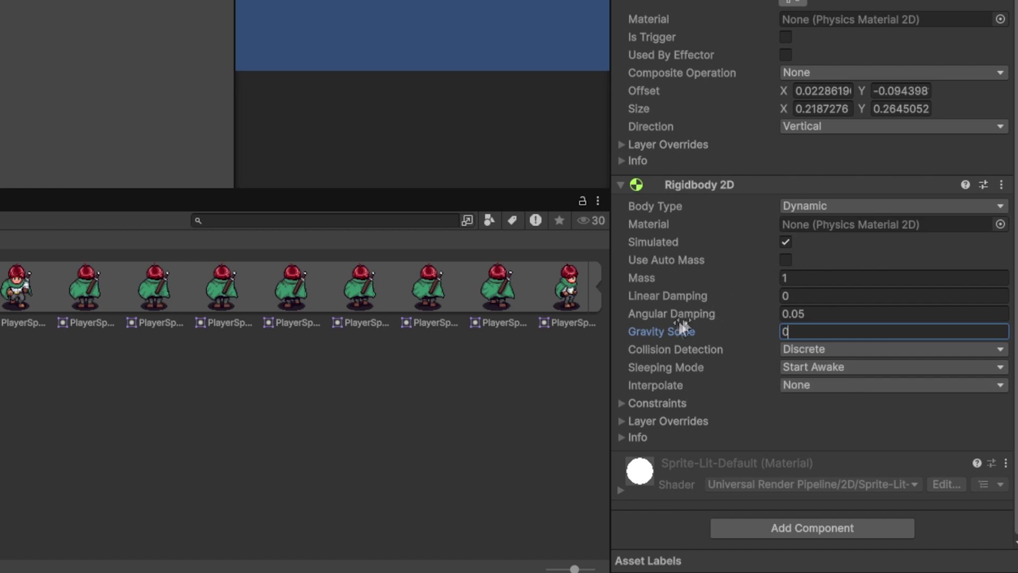
left_click(623, 407)
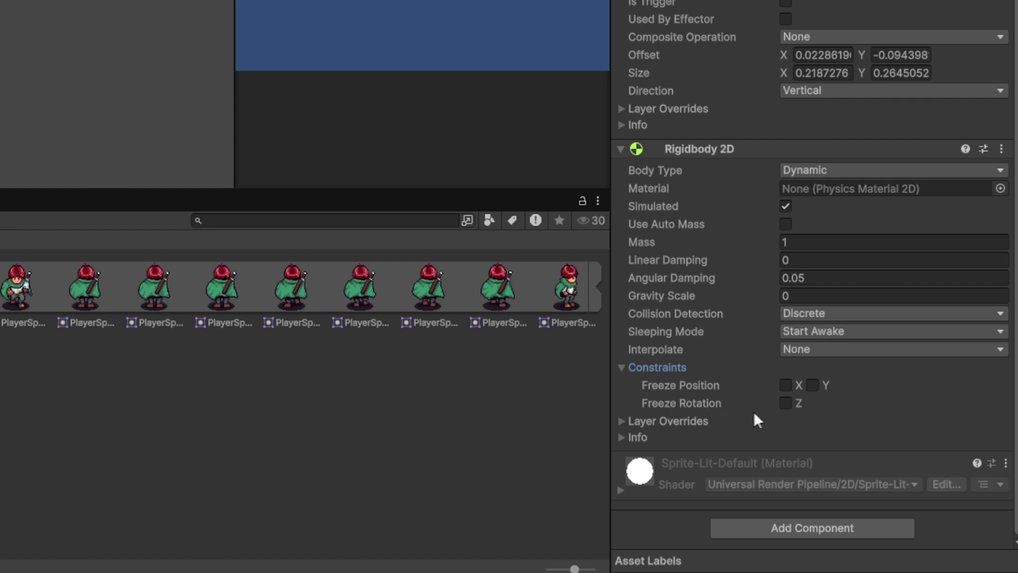
left_click(785, 404)
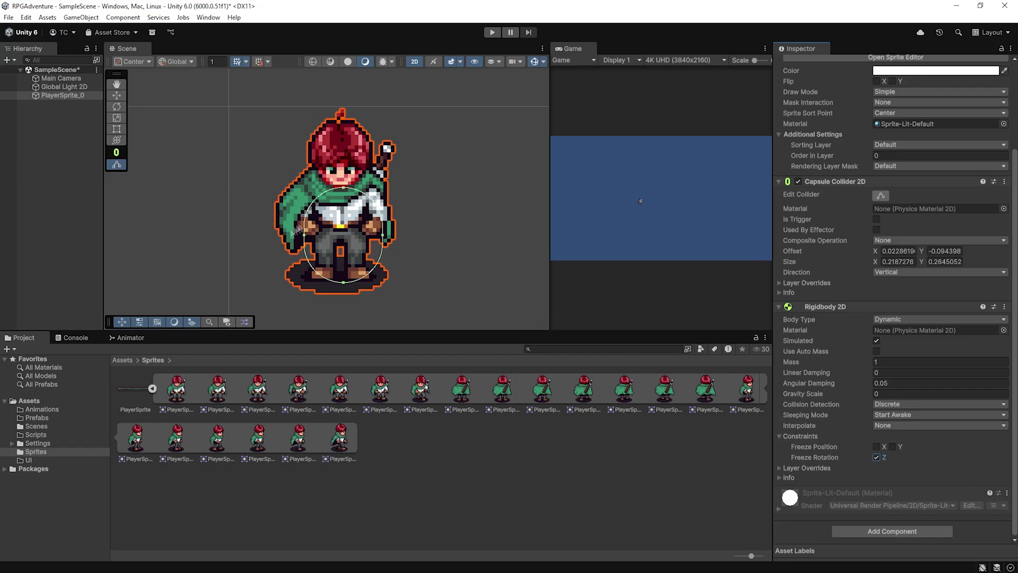
left_click(60, 95)
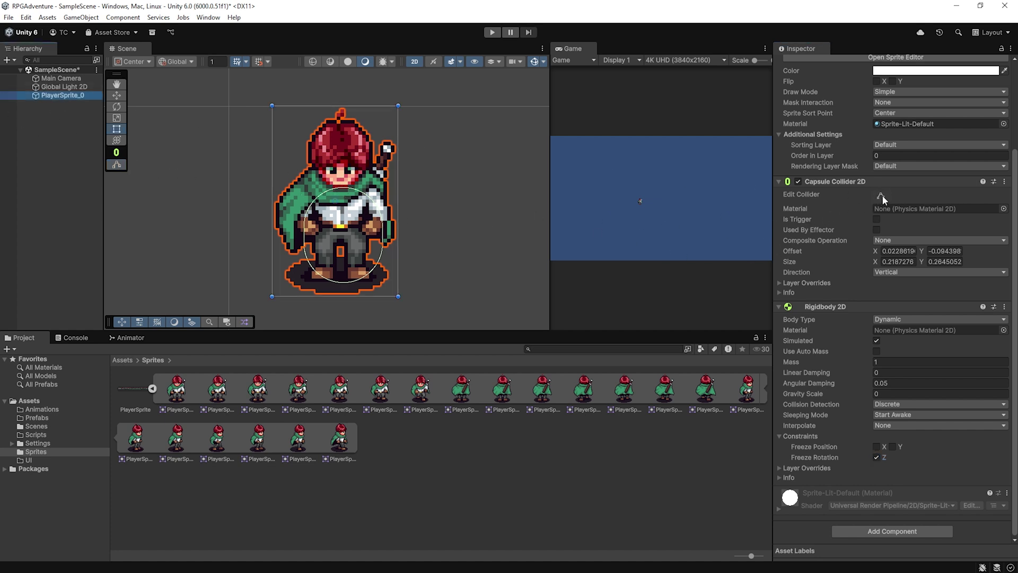
left_click_drag(344, 190, 327, 124)
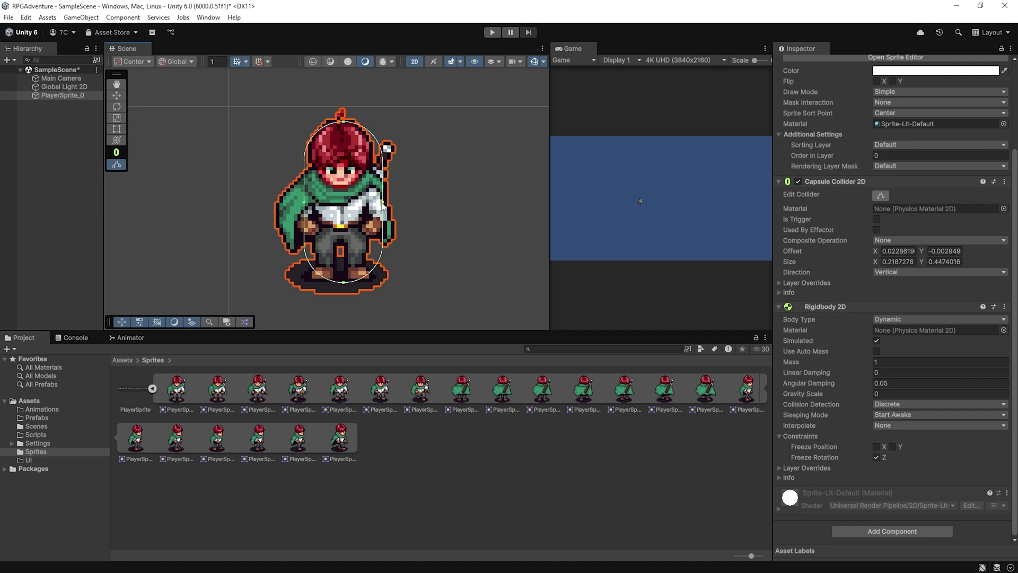
Step: In Assets > Scripts, create a MonoBehaviour script named PlayerMovement
left_click(61, 379)
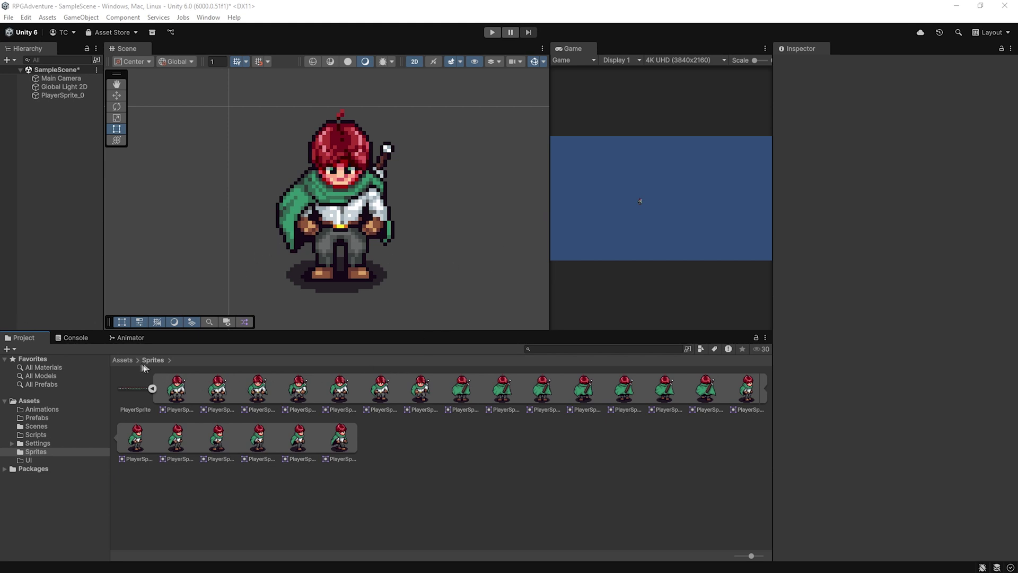
left_click(124, 361)
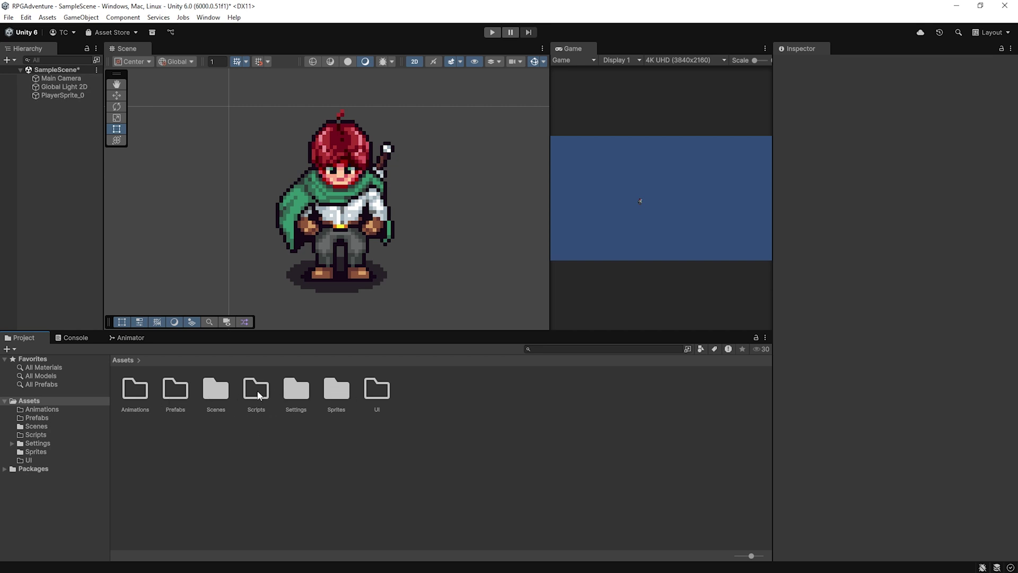
double_click(256, 391)
right_click(268, 399)
mouse_move(382, 109)
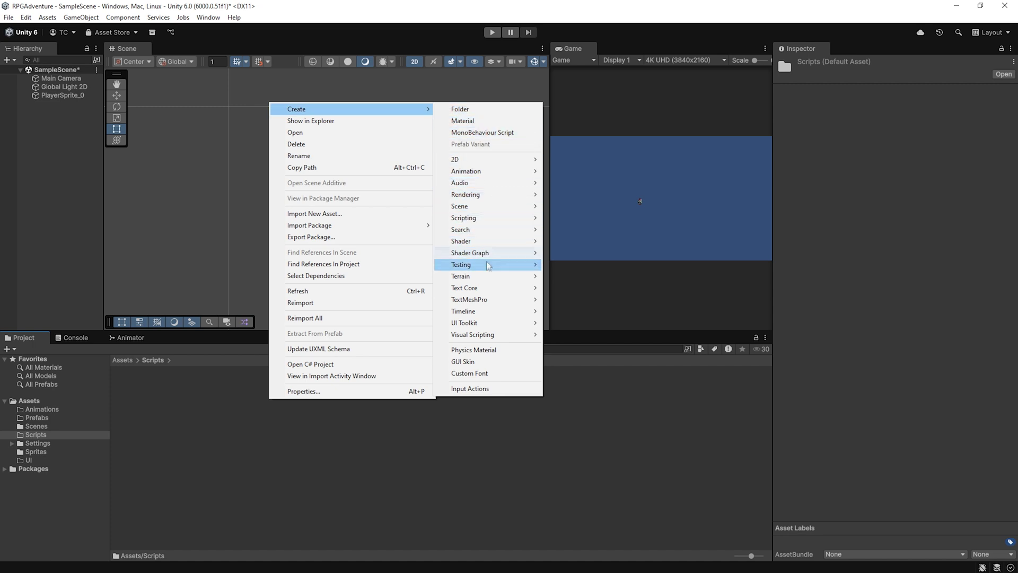
mouse_move(499, 253)
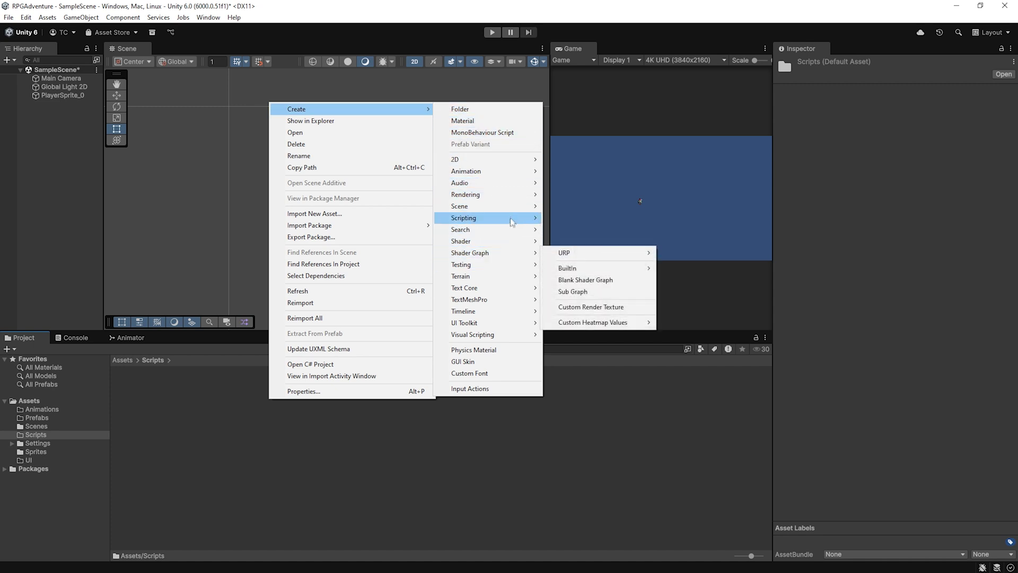
mouse_move(515, 218)
left_click(584, 218)
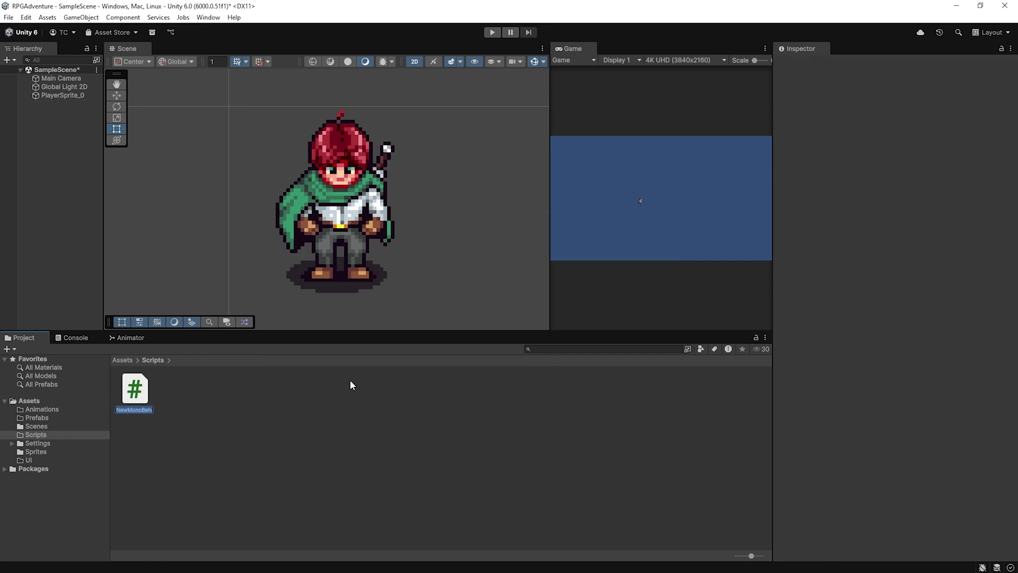
type("PlayerMoveme")
key("Return")
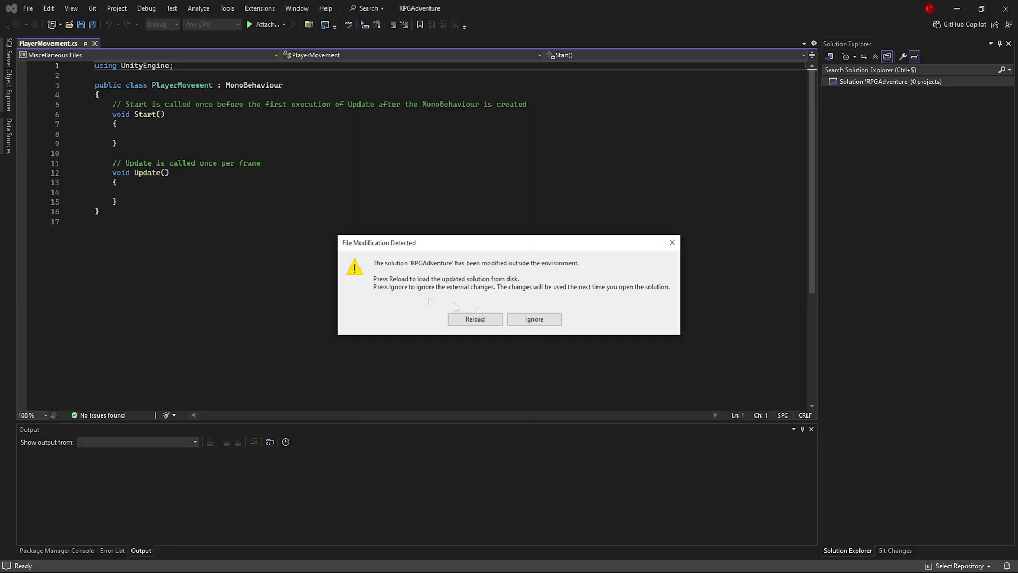
Step: Reload the modified script and delete the Start() method
left_click(475, 319)
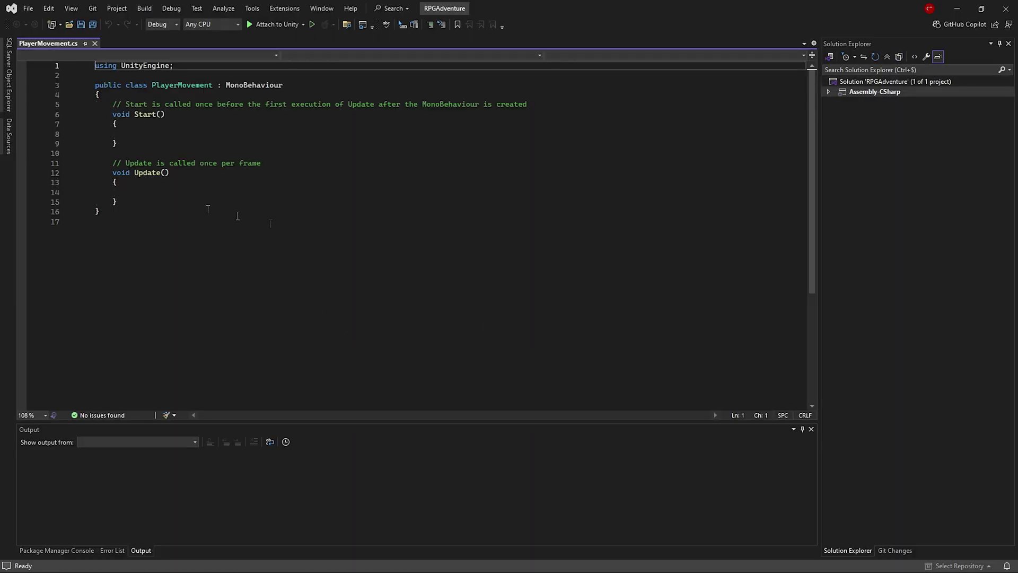
left_click(125, 158)
left_click_drag(125, 158, 81, 132)
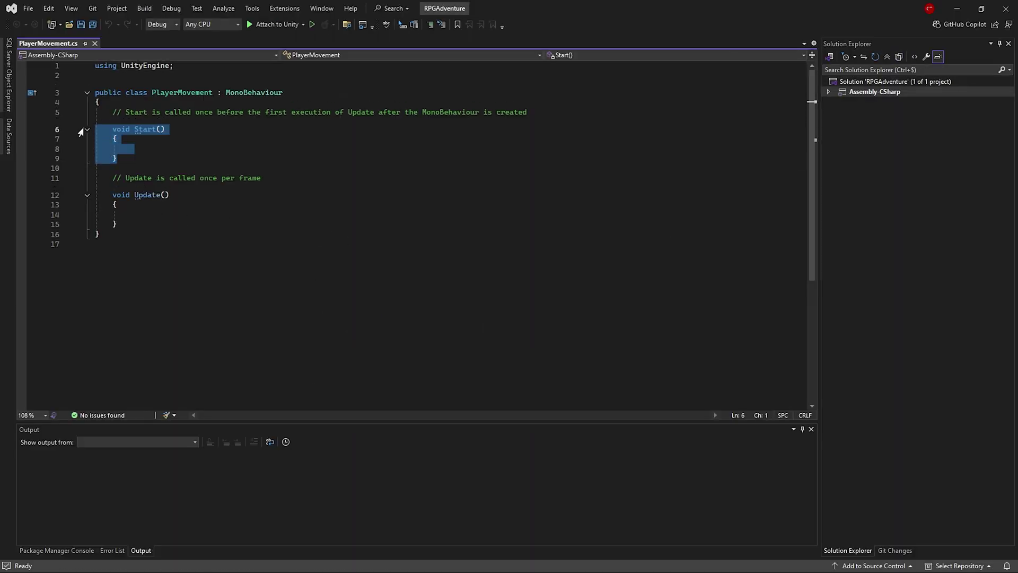
key("Delete")
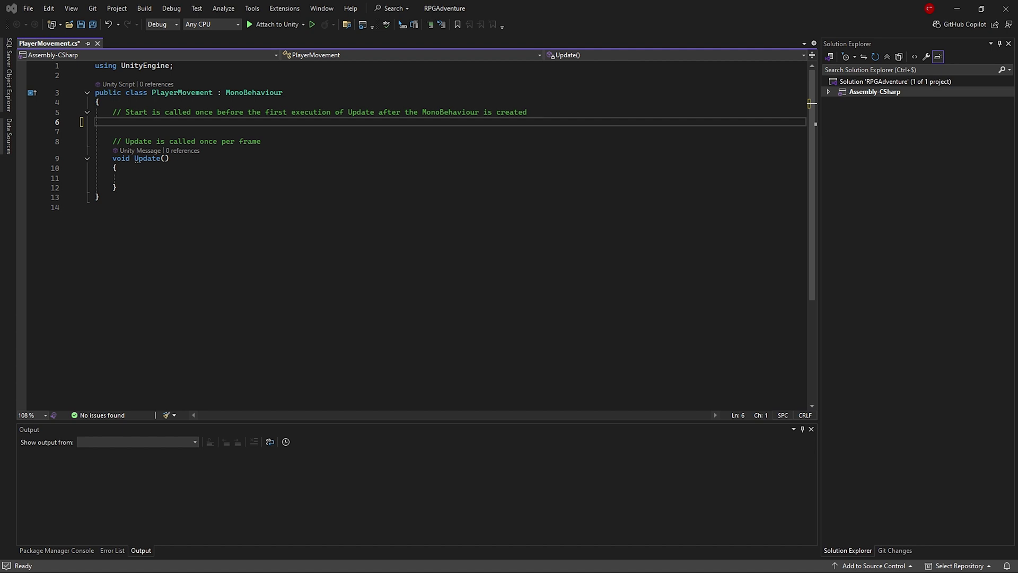
Step: Delete the leftover template comments and start typing public float speed = 5;
left_click(145, 132)
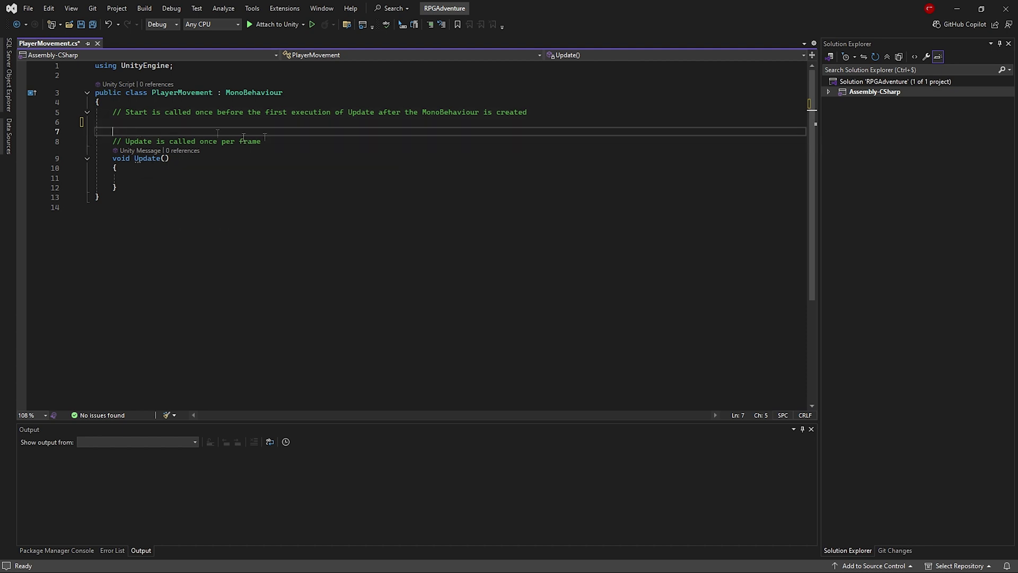
left_click_drag(261, 141, 57, 112)
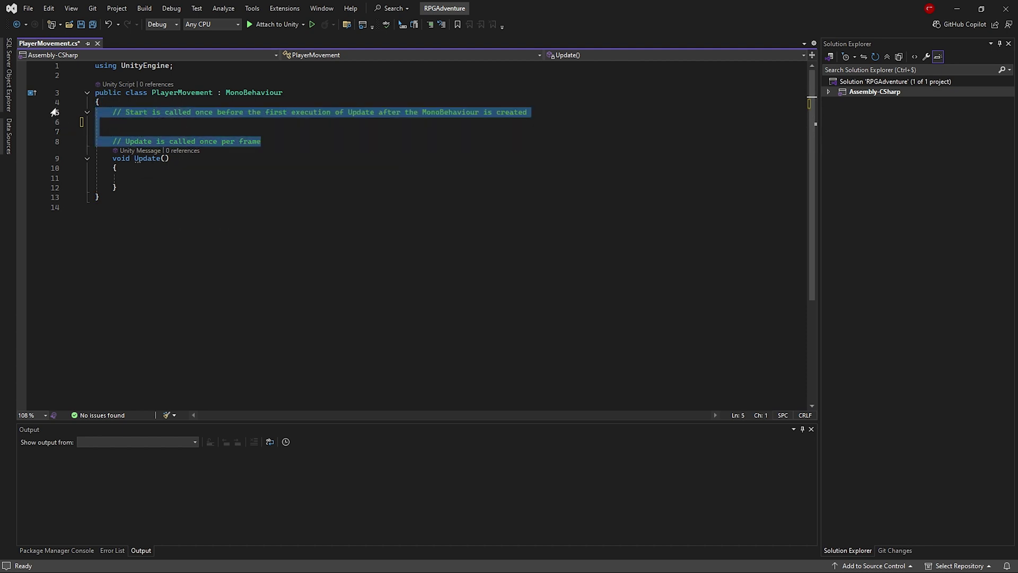
key("Delete")
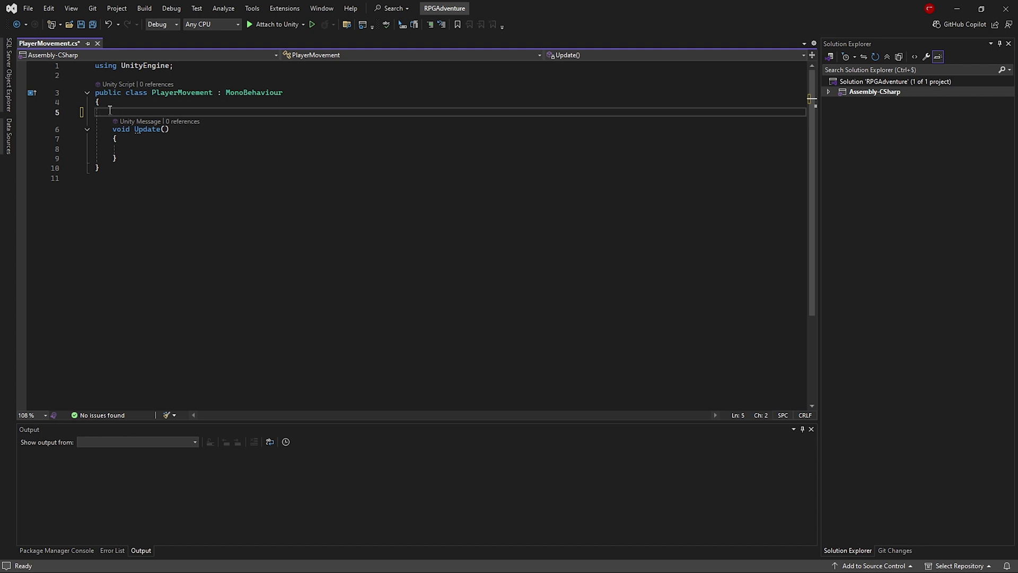
key("Tab")
type("public float ")
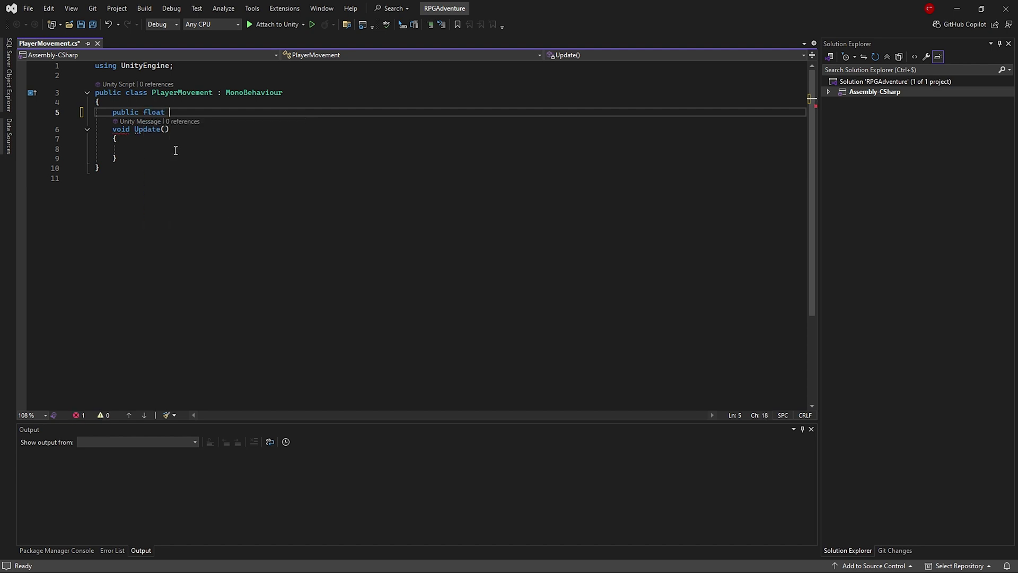
type("speed = 5")
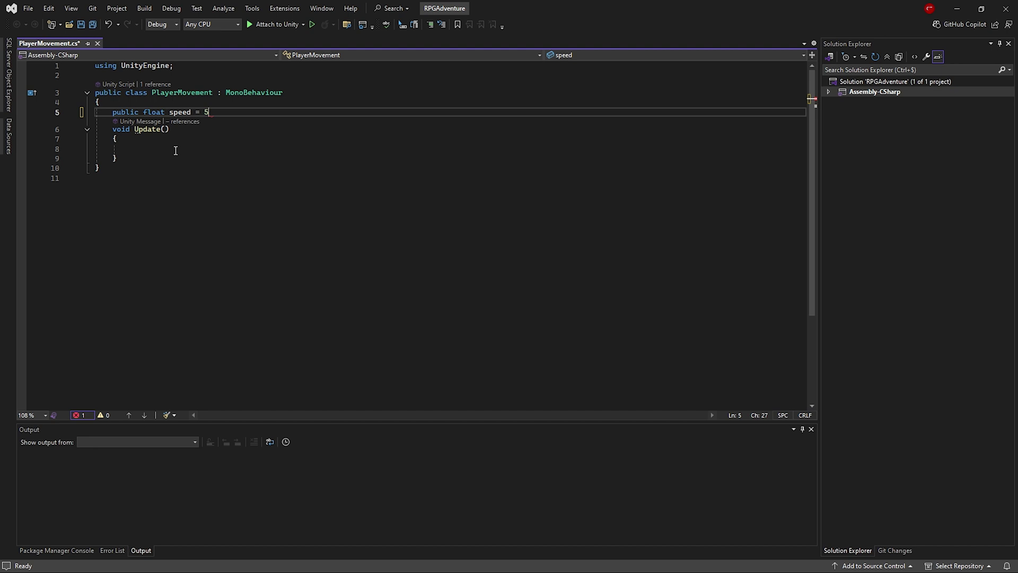
type(";")
Step: Add a public Rigidbody2D rb field below the speed declaration
key("Return")
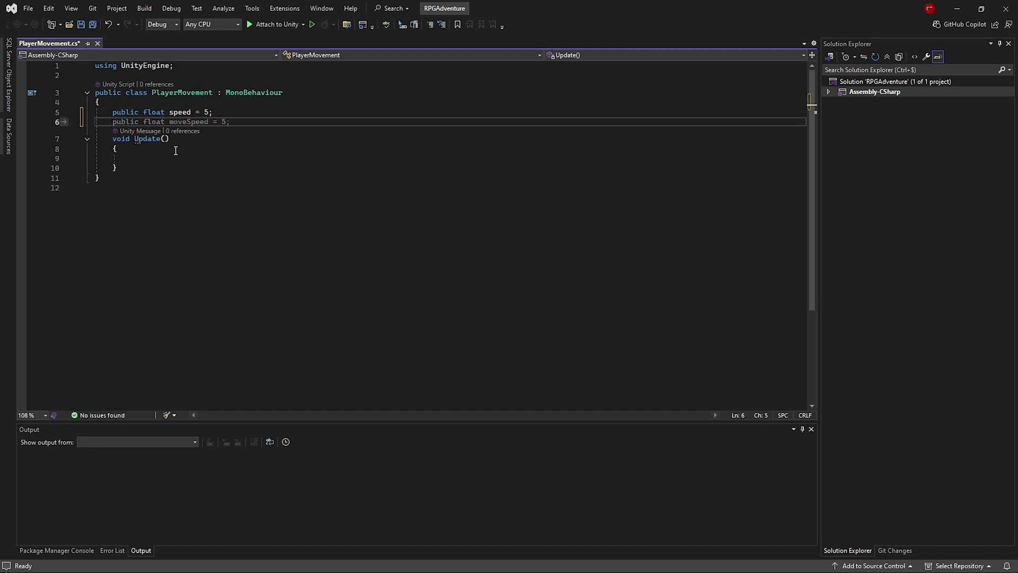
type("public Ri")
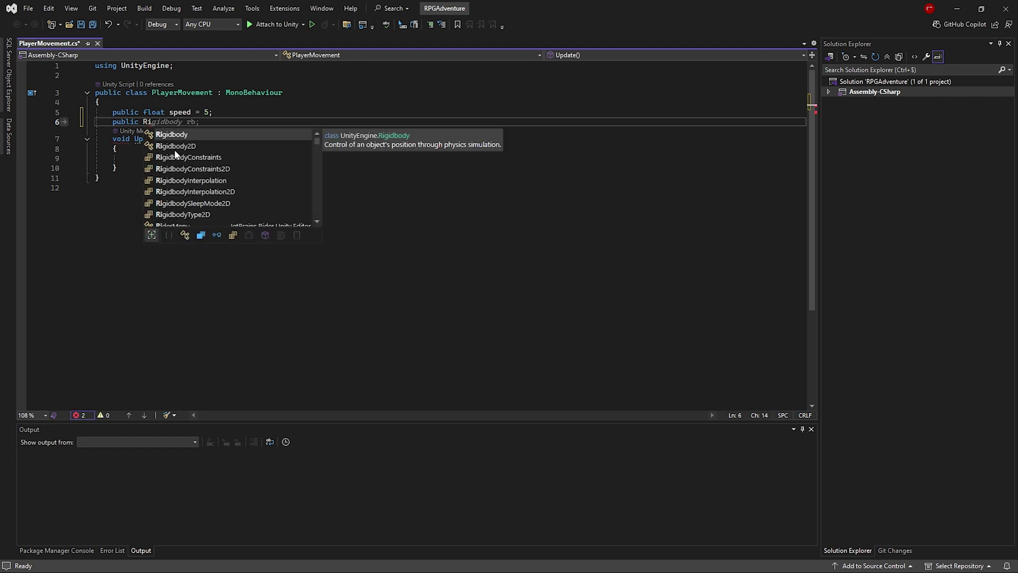
type("gidbody2D ")
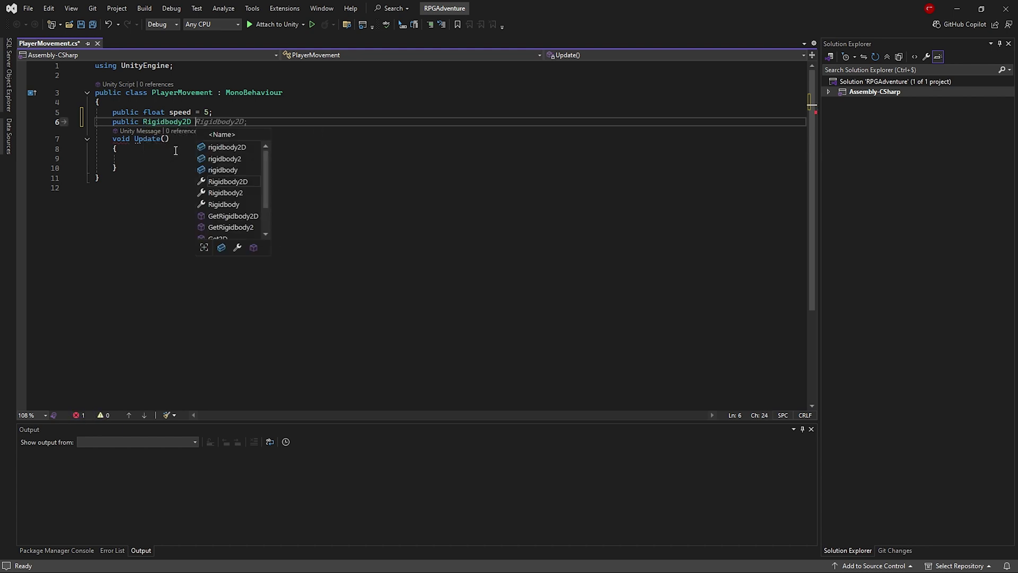
type("rb ")
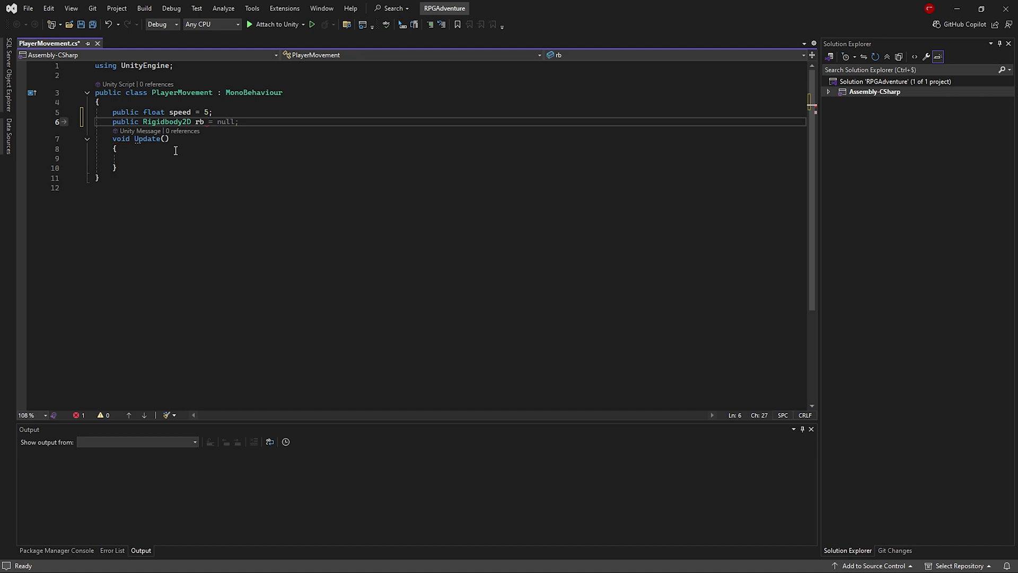
type(";")
key("Return")
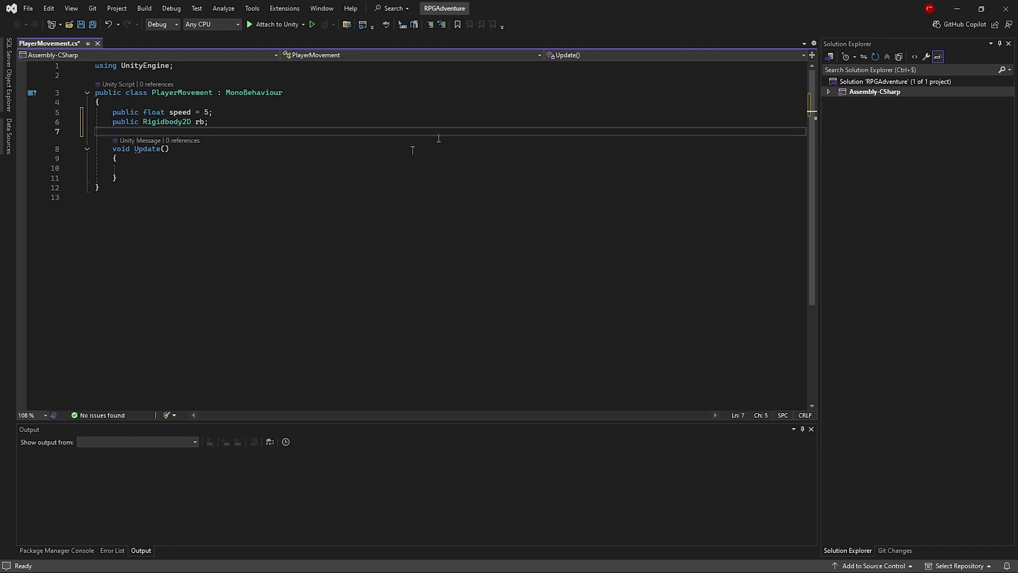
left_click(135, 152)
Step: Rename the Update method to FixedUpdate
type("Fi")
type("ed")
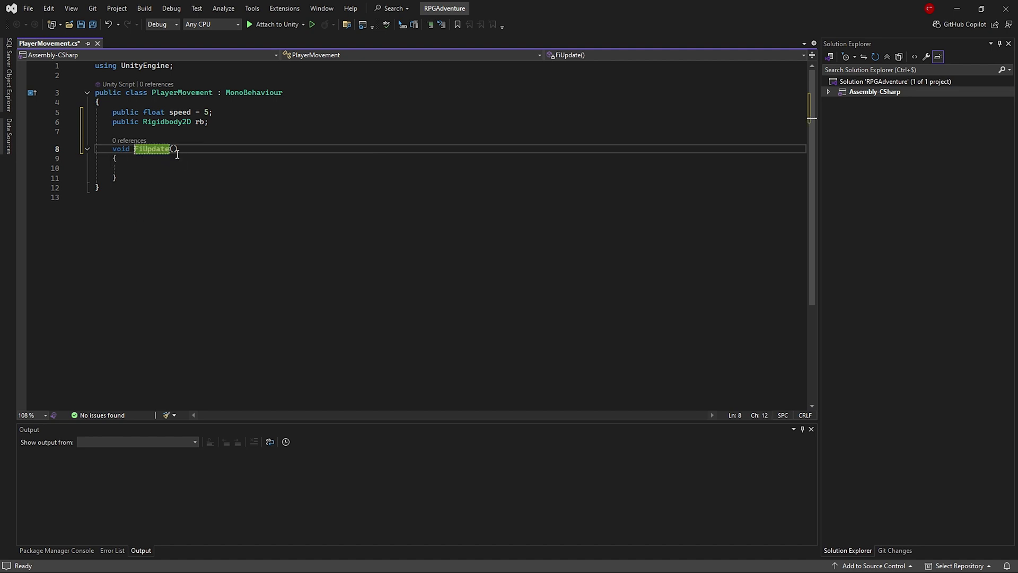
key("BackSpace")
key("BackSpace")
key("BackSpace")
key("BackSpace")
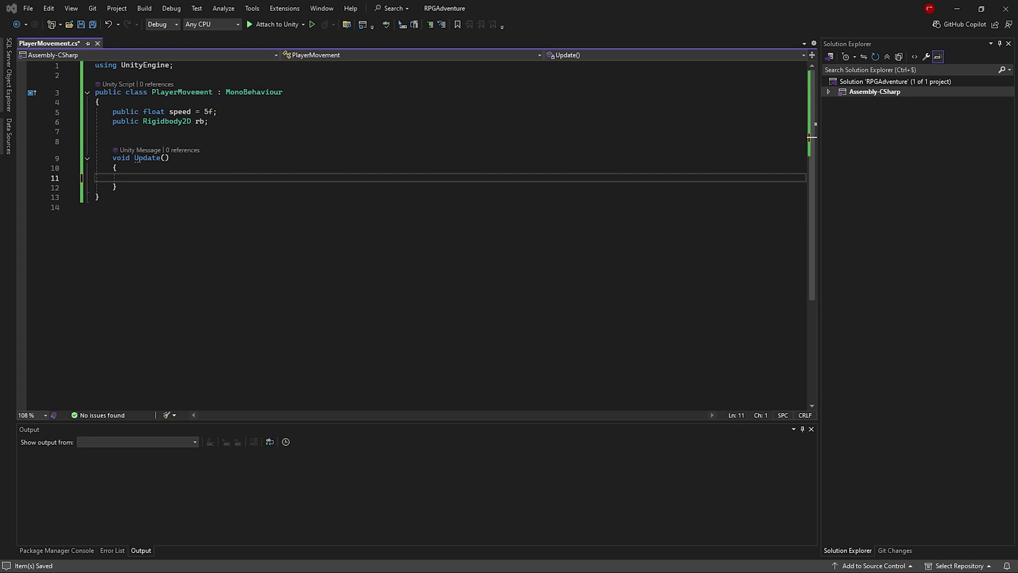
left_click(119, 177)
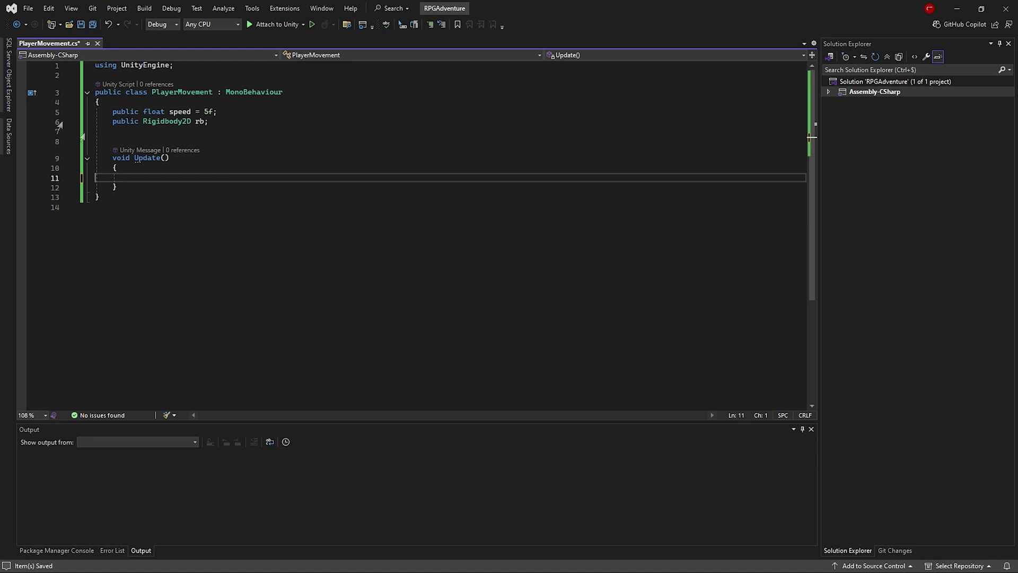
left_click(133, 158)
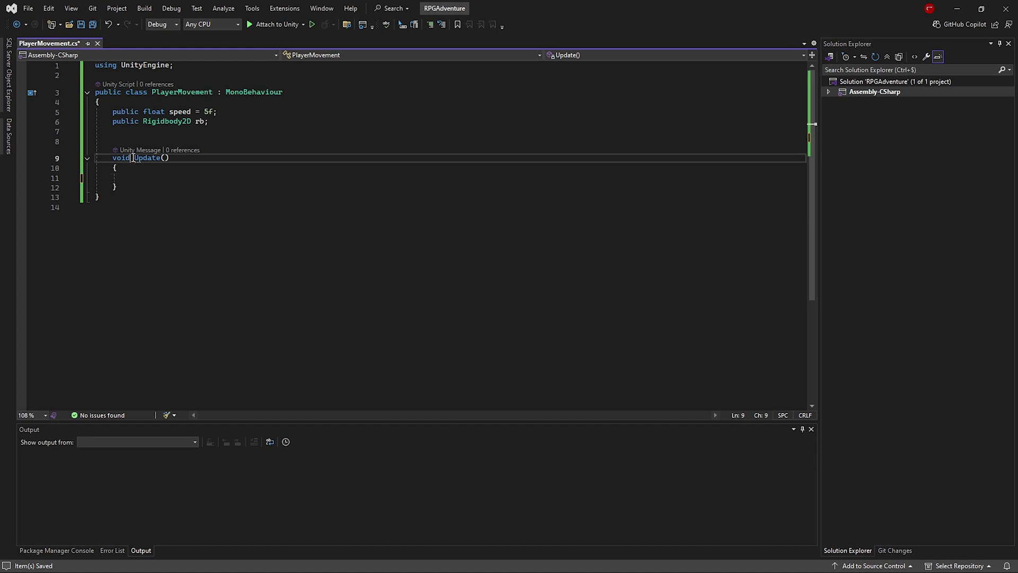
type("Fixed")
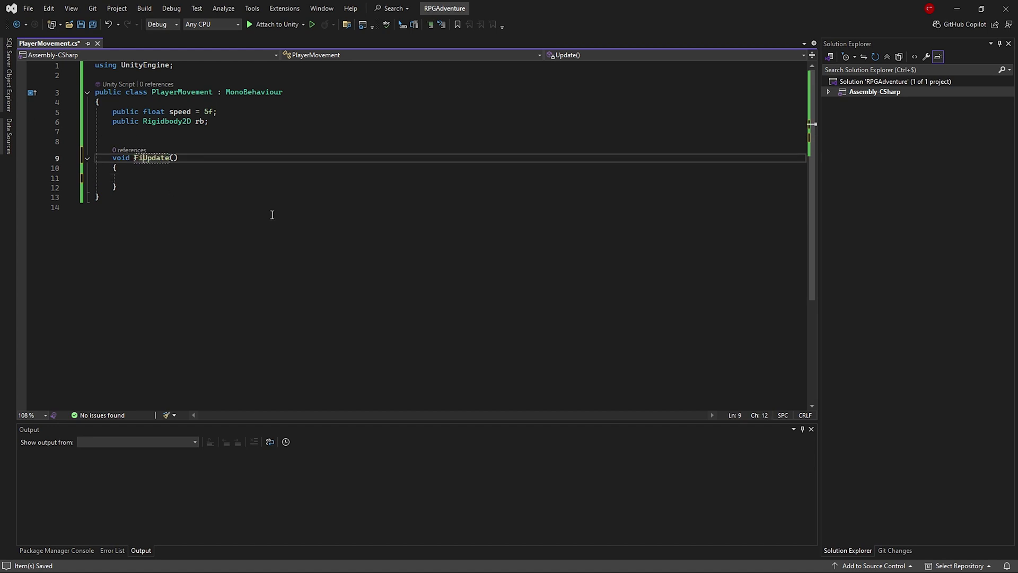
Step: Read horizontal and vertical with Input.GetAxis("Horizontal") and Input.GetAxis("Vertical")
left_click(137, 178)
type("f")
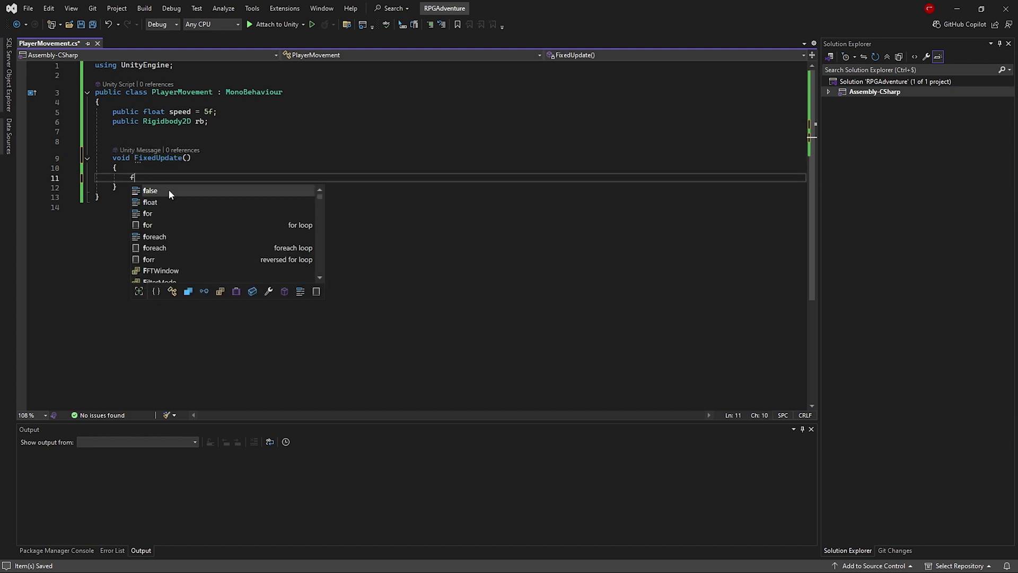
type("loat hor")
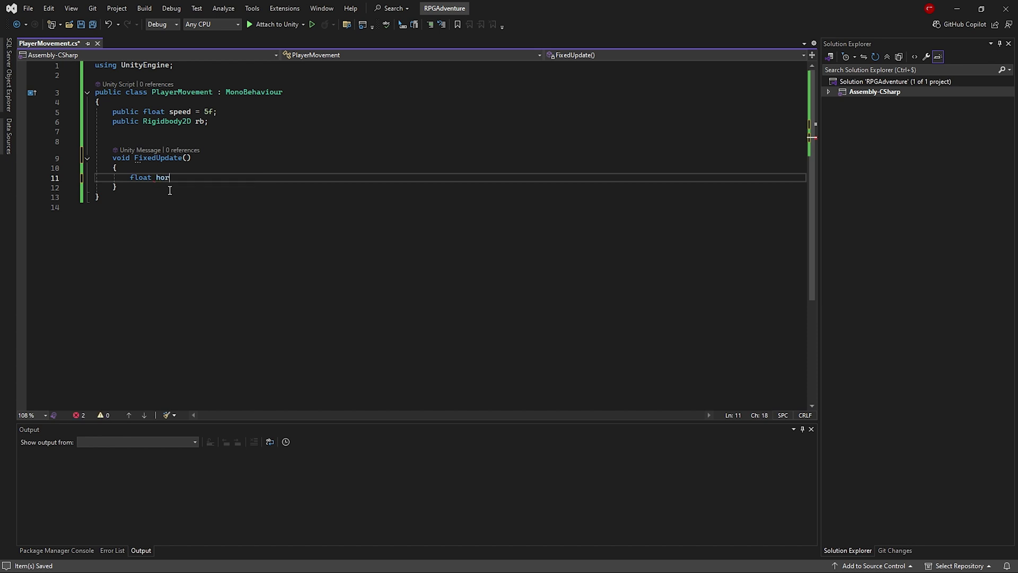
type("izontal = Inp")
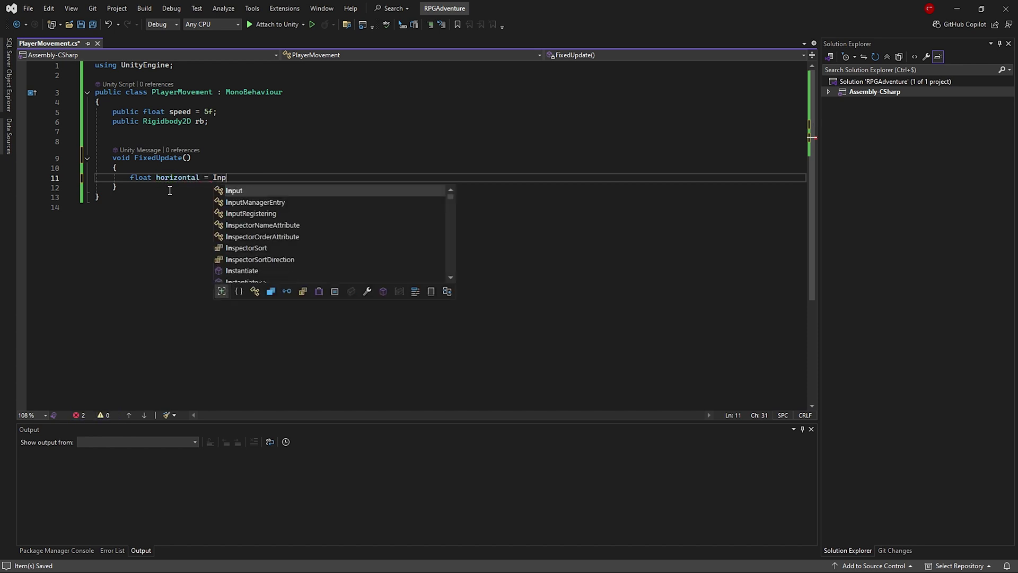
type("ut.GetAxis")
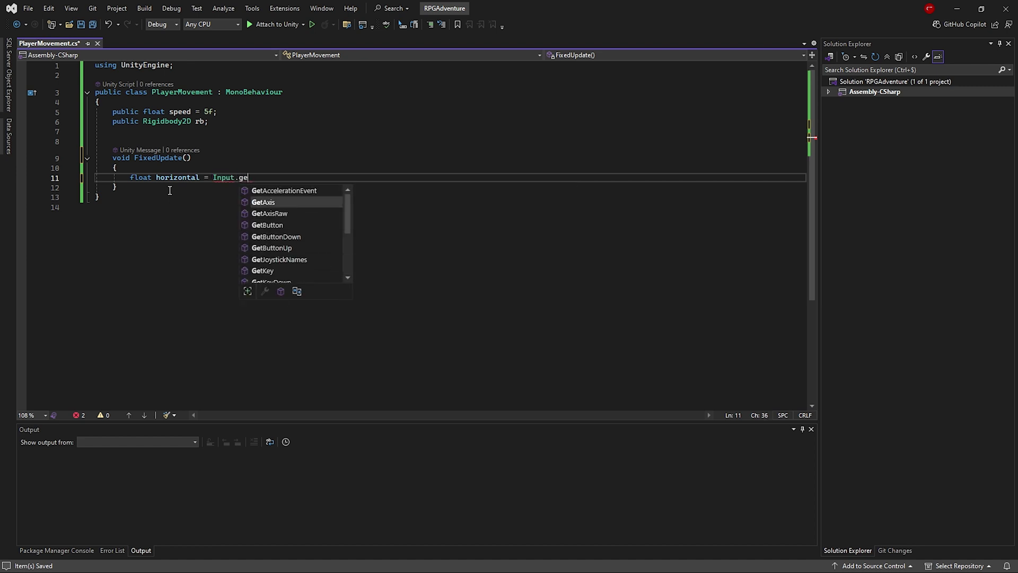
type("(")
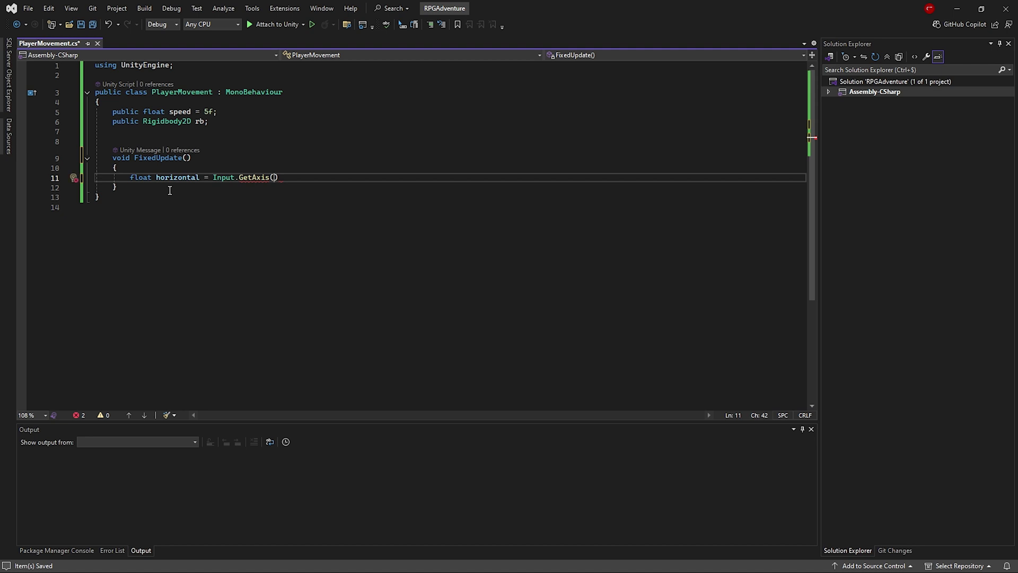
type("\"Horizontal\")")
key("ctrl+d")
left_click(171, 190)
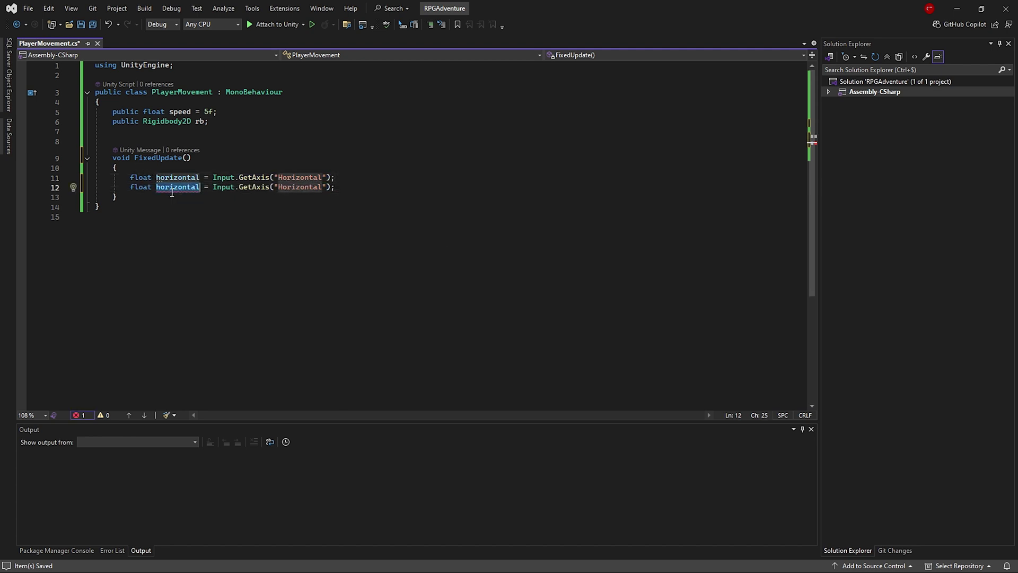
type("vertic")
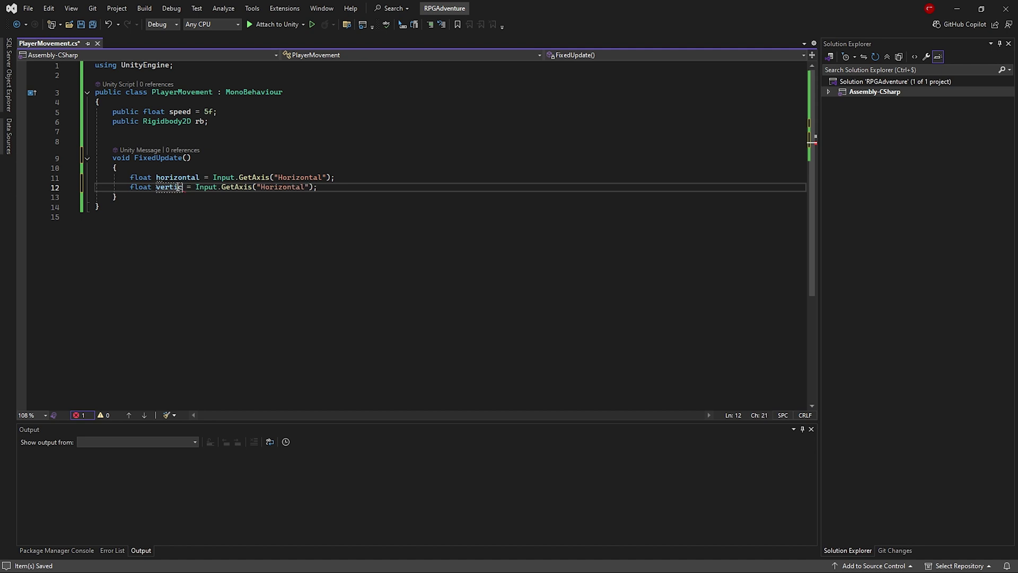
type("am")
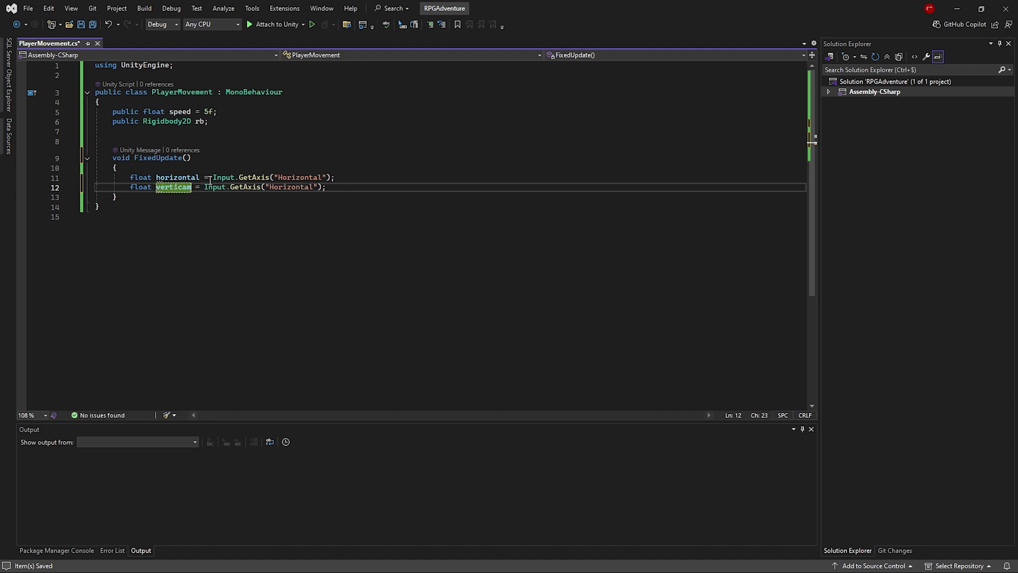
key("BackSpace")
type("l")
double_click(296, 187)
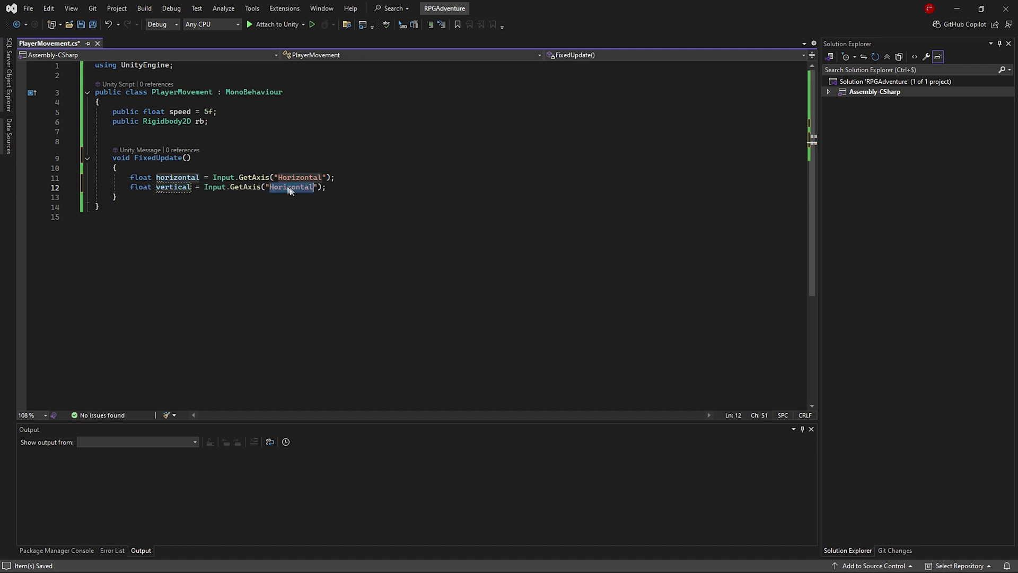
type("Vertical")
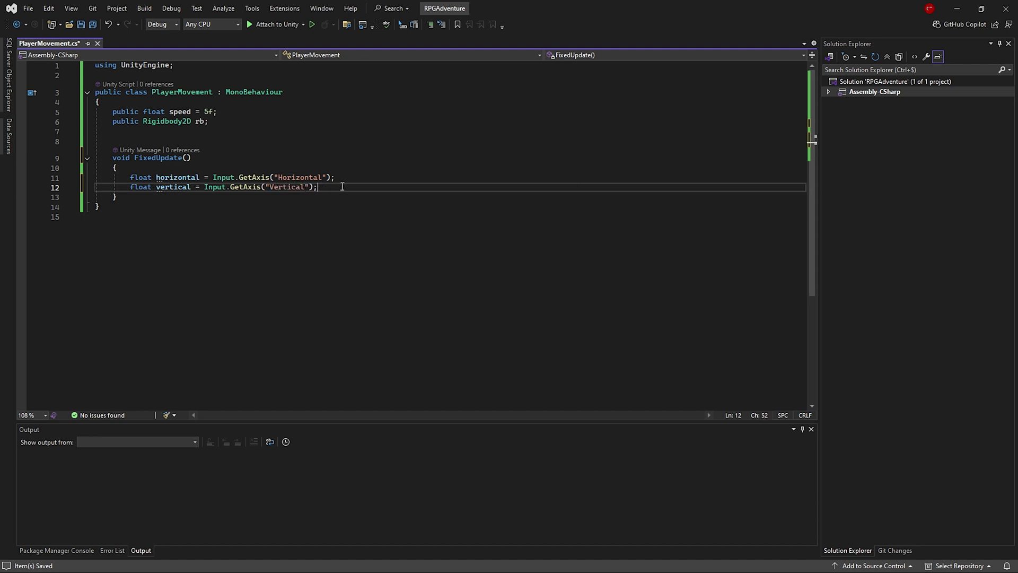
Step: Set rb.linearVelocity = new Vector2(horizontal, vertical) * speed and save the script
key("Return")
key("Return")
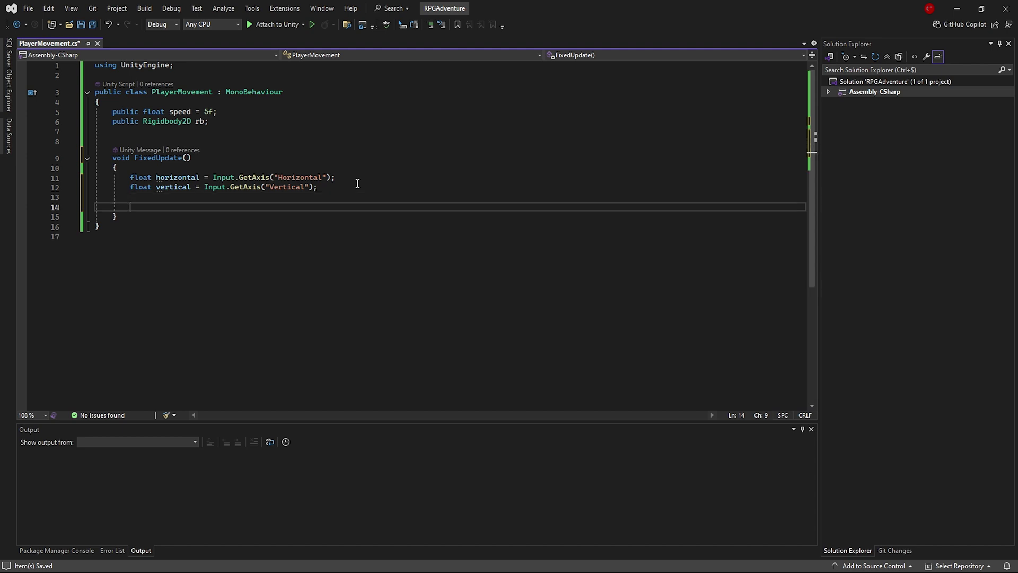
type("rb")
key("Escape")
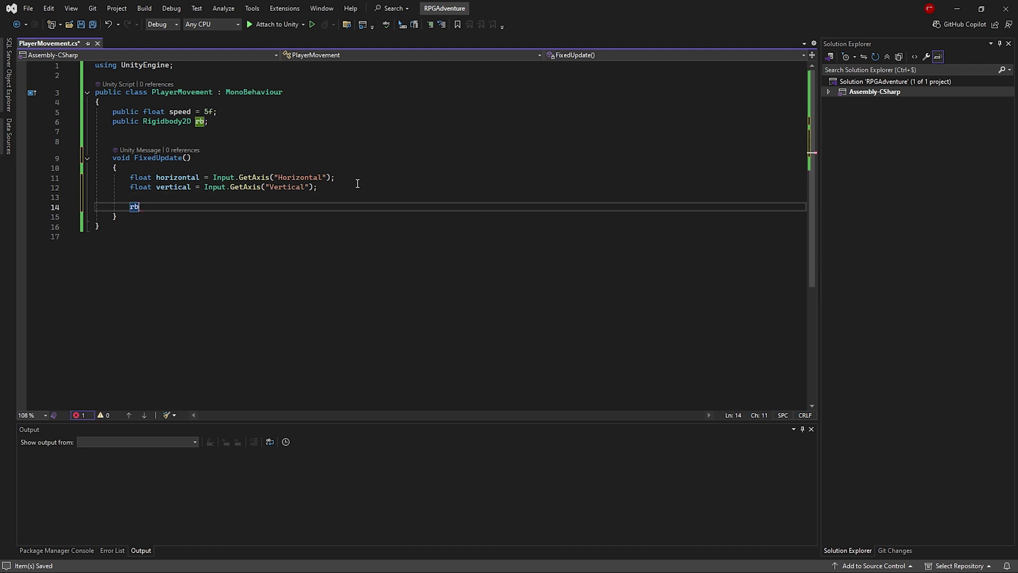
type(".lin")
key("Tab")
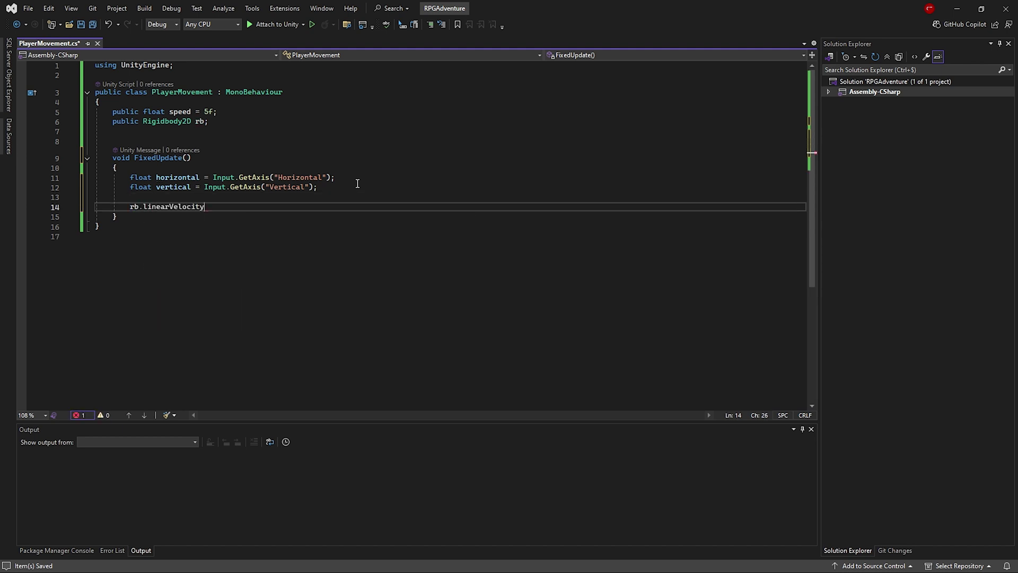
type("= new")
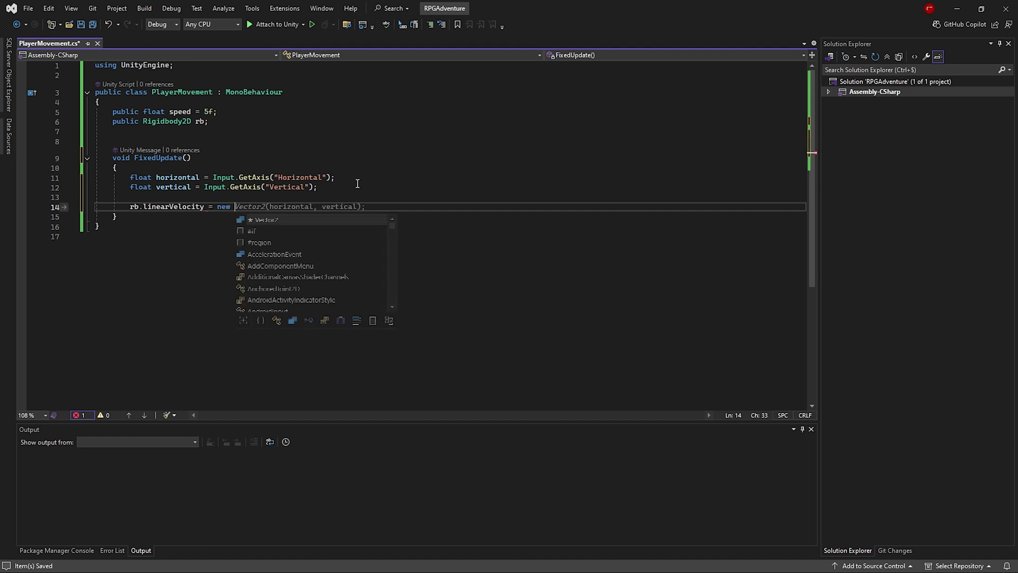
key("Tab")
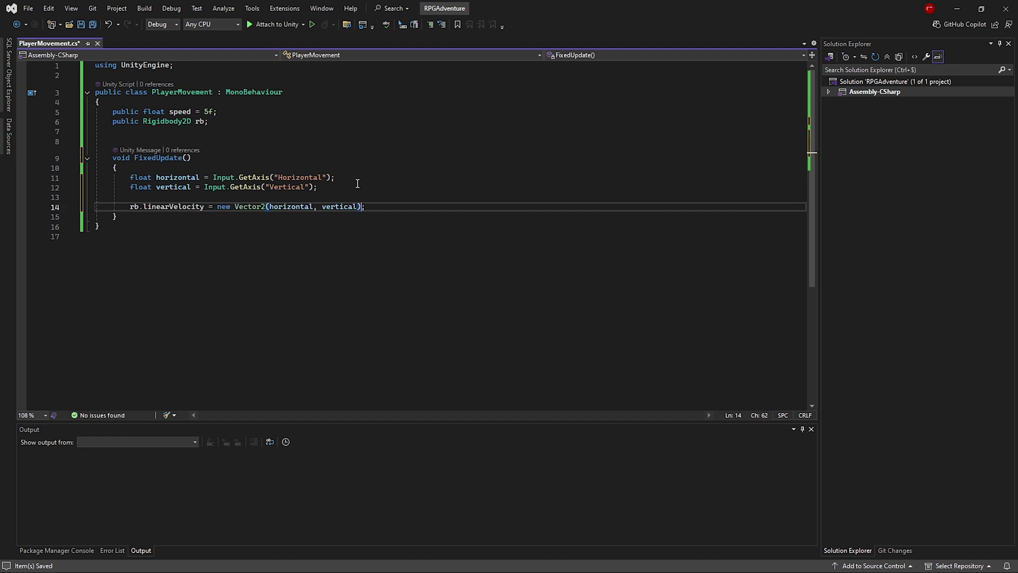
type("* speed")
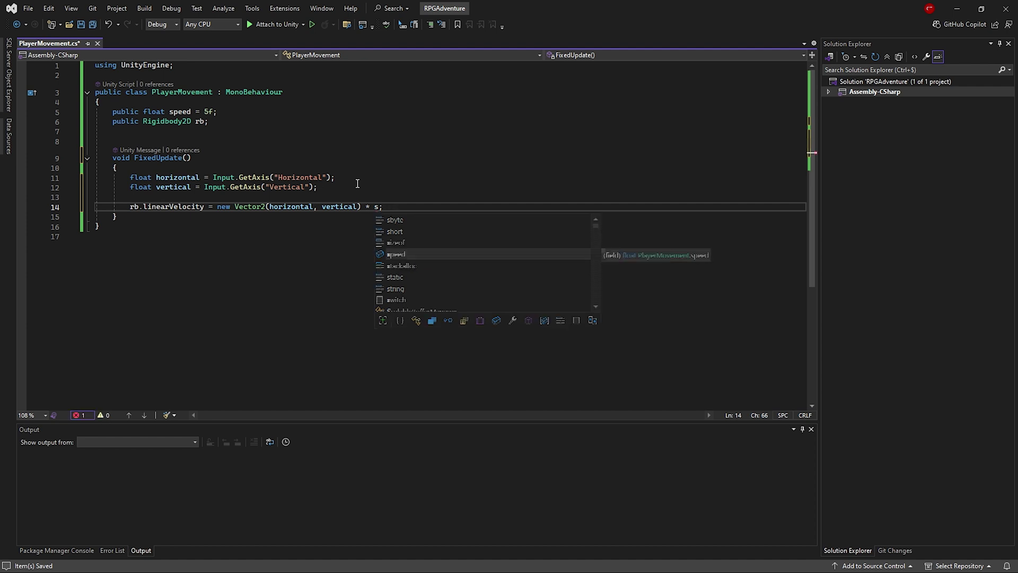
key("Tab")
left_click(83, 25)
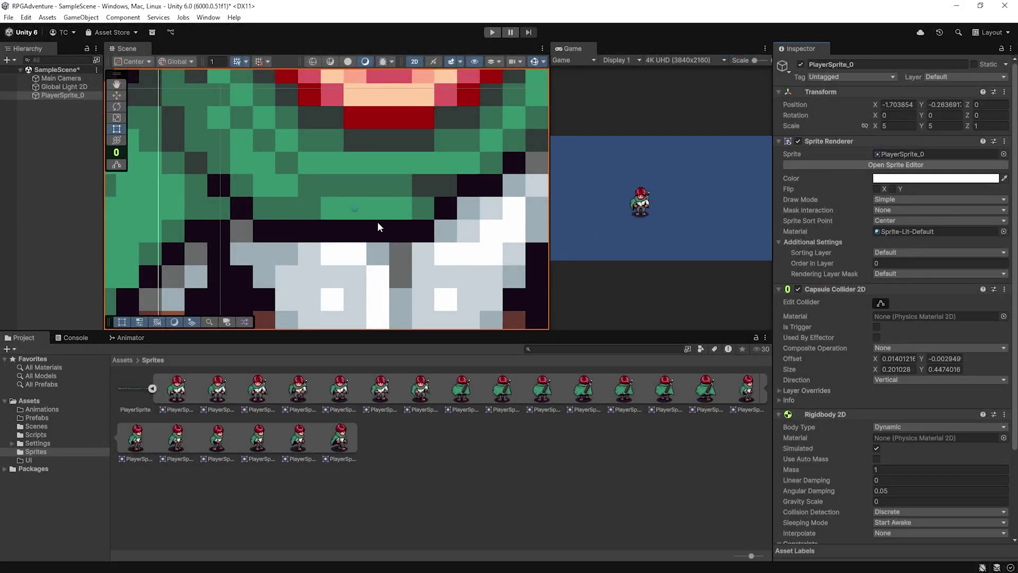
Step: Add PlayerMovement from Assets/Scripts to PlayerSprite_0, link Rb to its Rigidbody 2D, and press Play
left_click(891, 127)
scroll(974, 368, "down", 3)
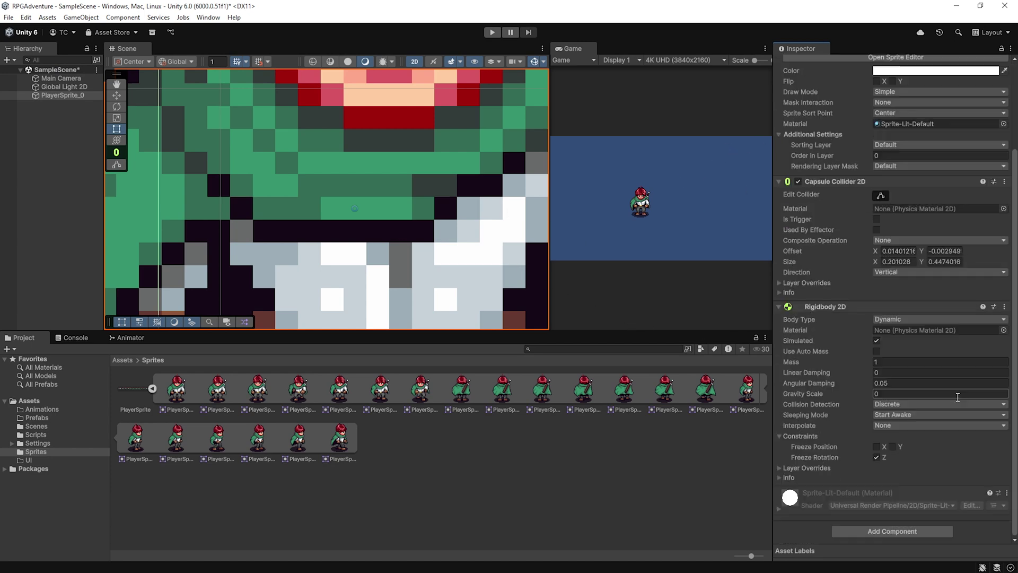
left_click(67, 96)
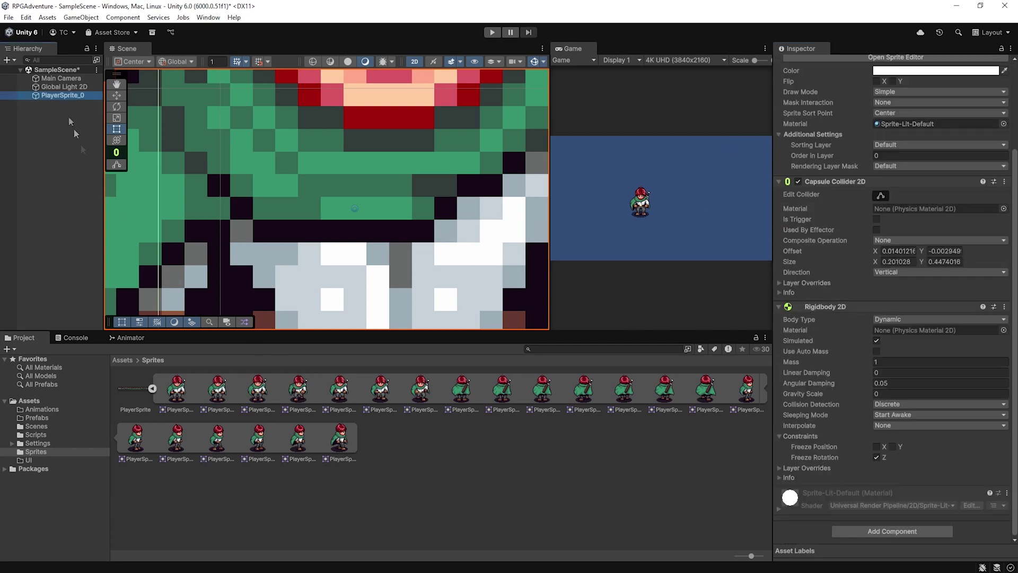
left_click(122, 360)
double_click(258, 388)
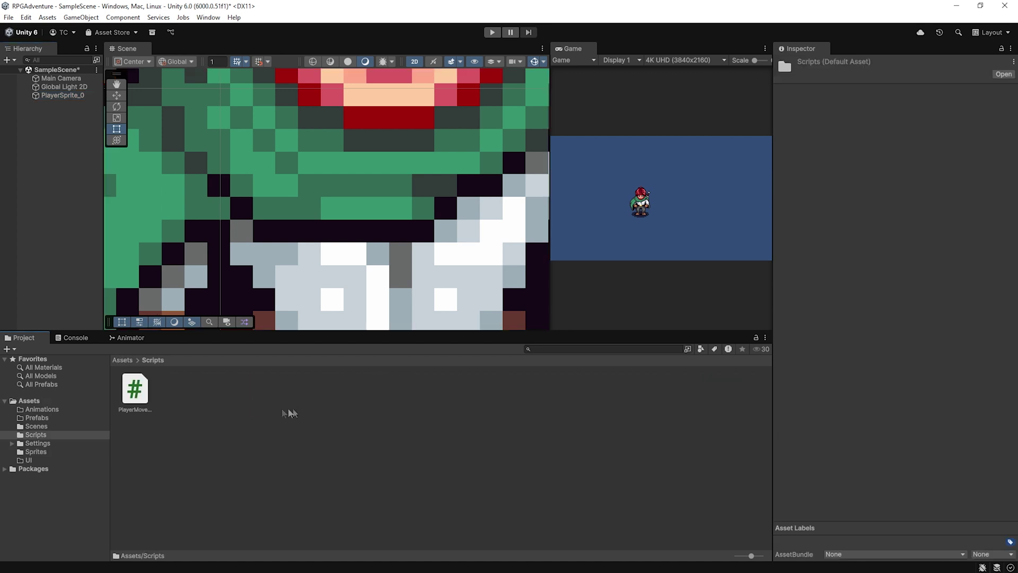
left_click(78, 96)
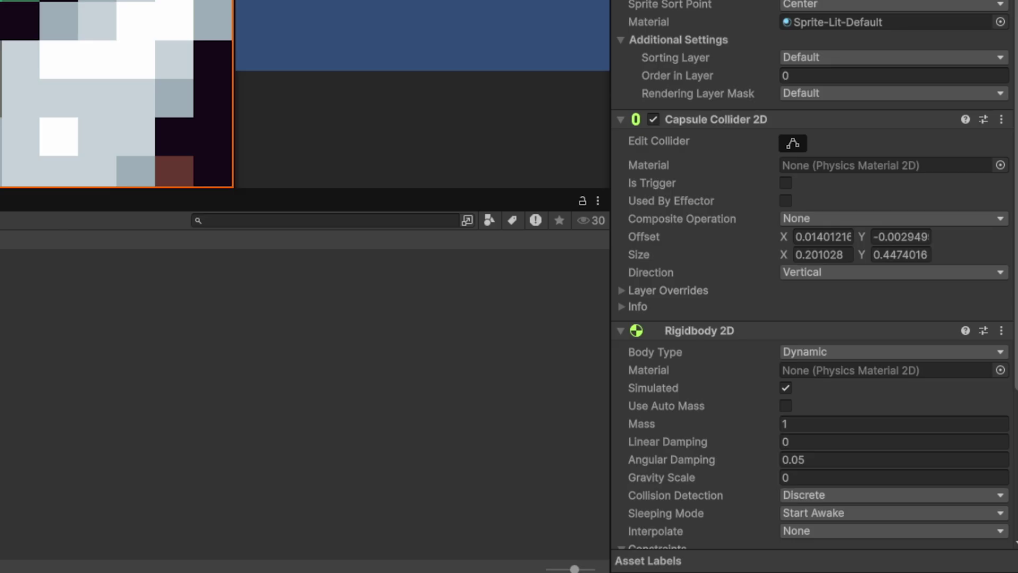
left_click_drag(753, 396, 826, 514)
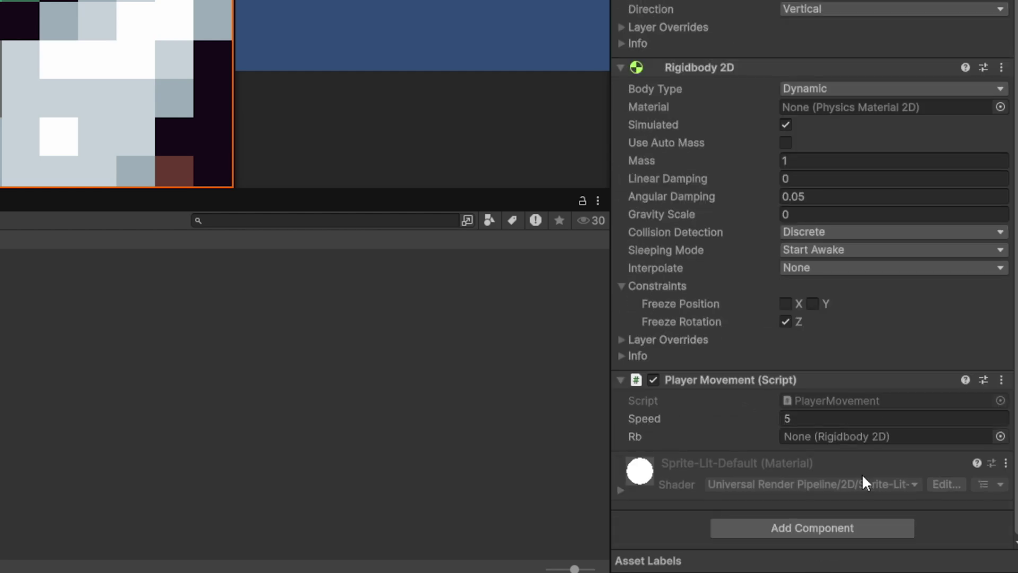
left_click_drag(693, 68, 843, 436)
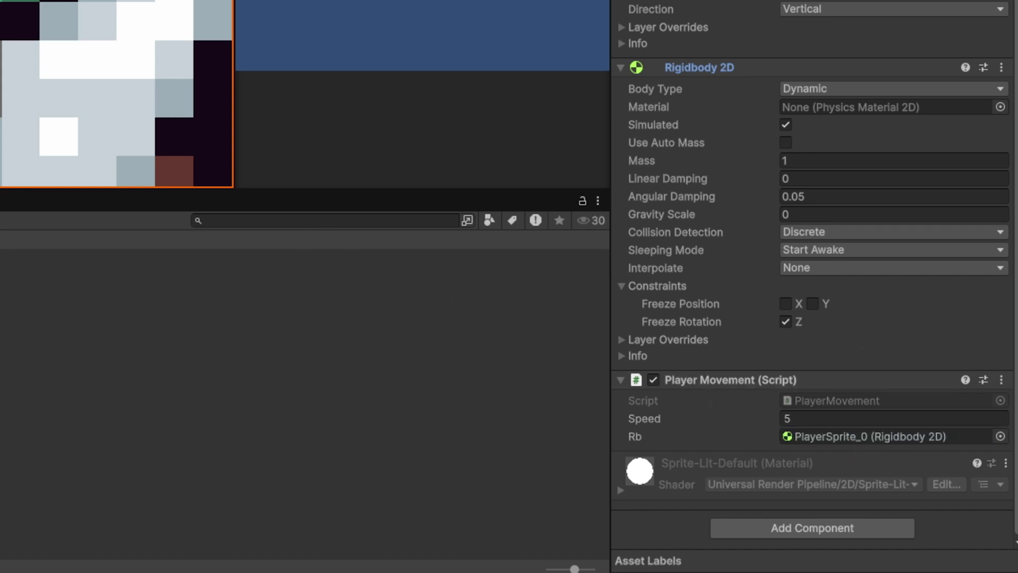
left_click(135, 0)
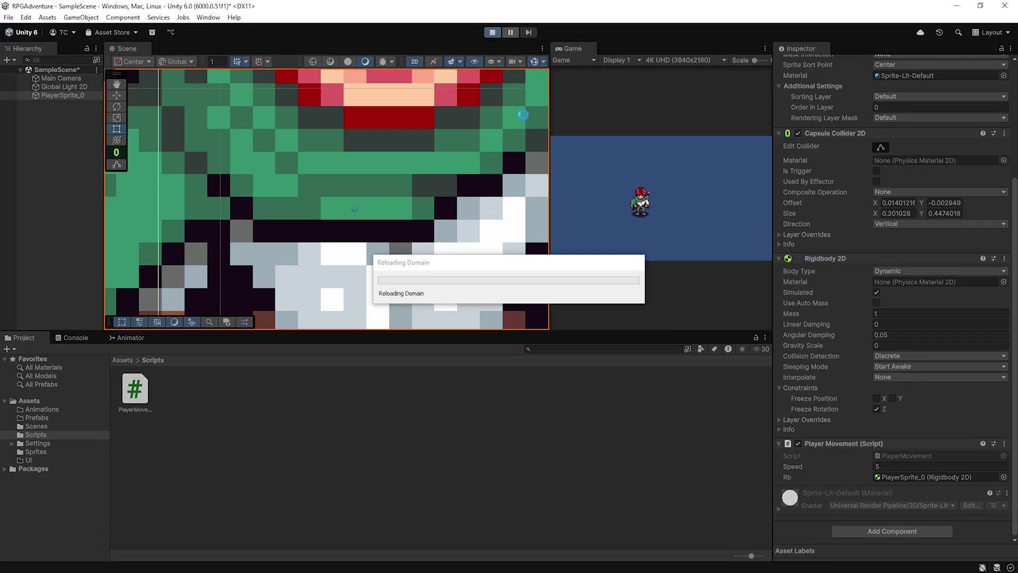
Step: Walk the character right, left, up, down, right and up with the D, A, W, S keys
key("d")
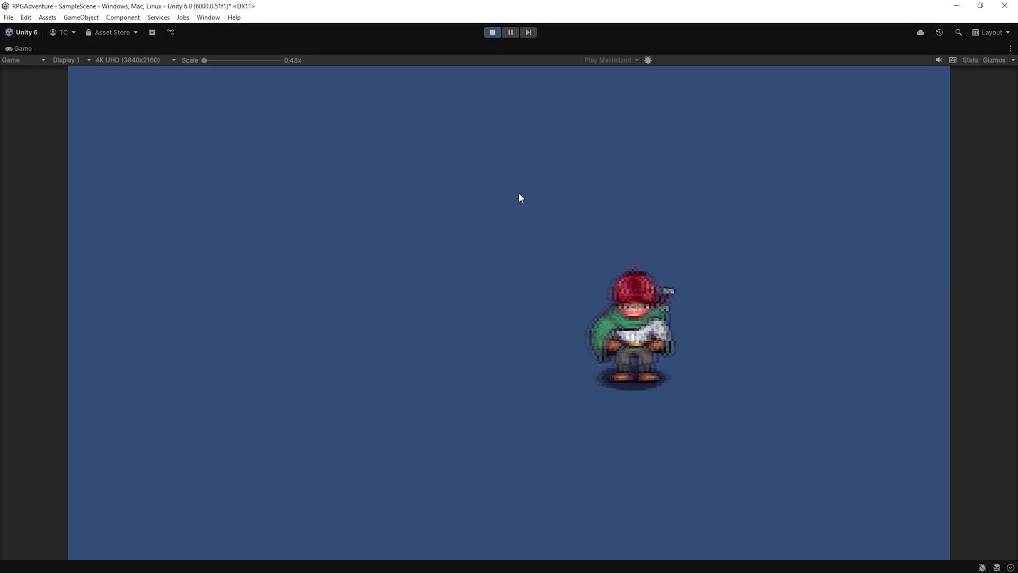
key("a")
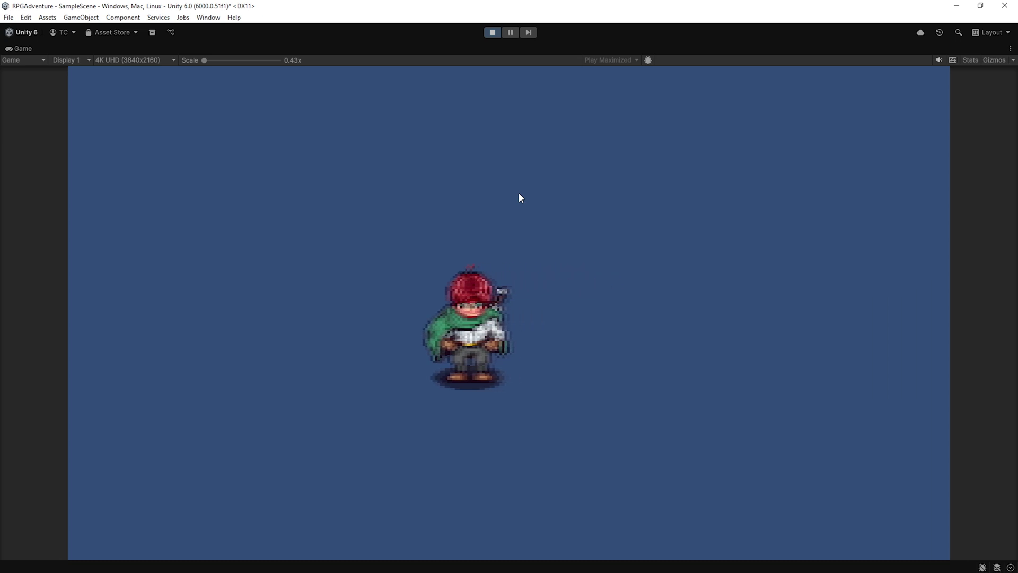
key("w")
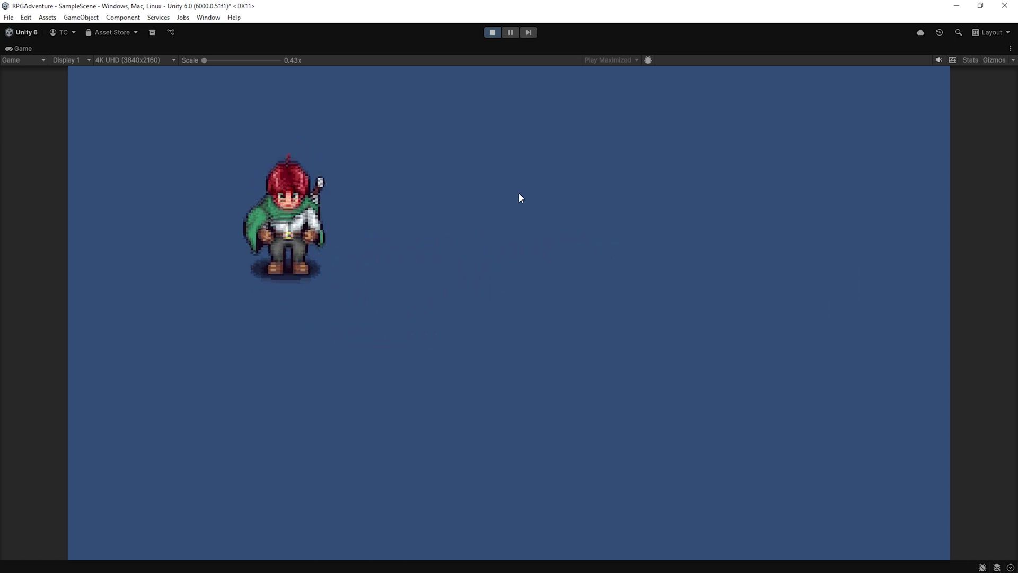
key("s")
key("d")
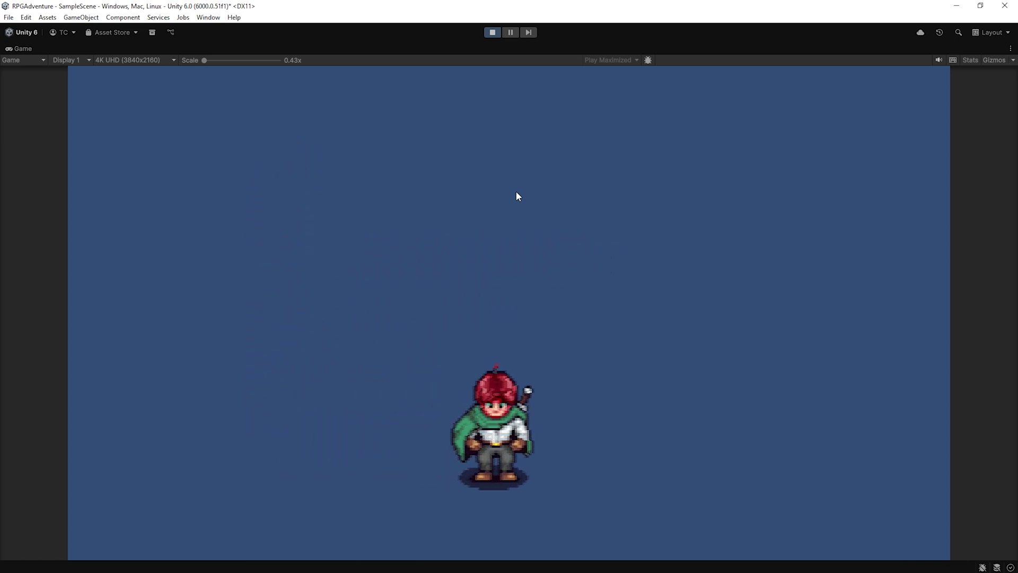
key("w")
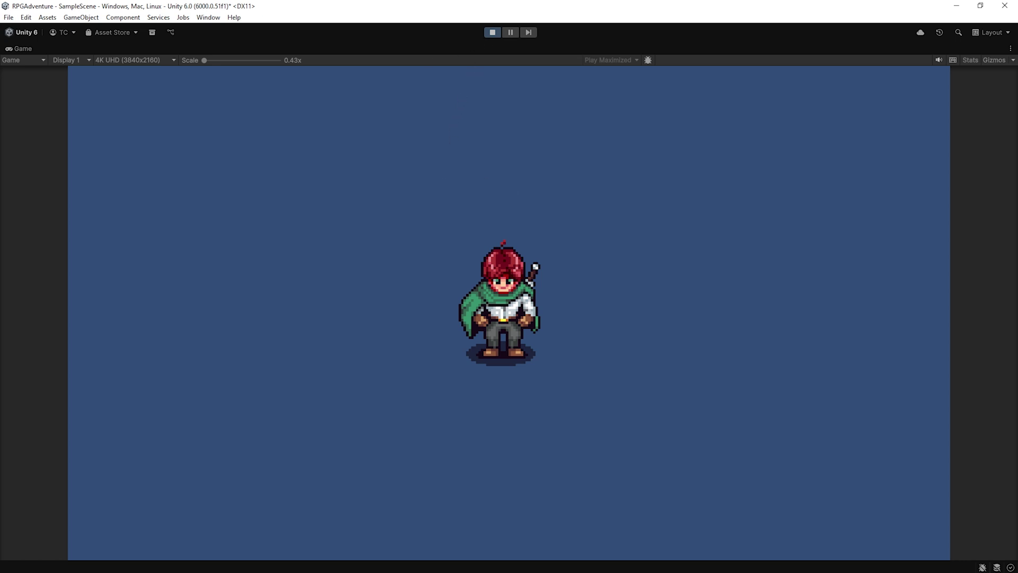
Step: Exit Play mode, open Window > Animation > Animation, and dock it widened below the Scene view
key("ctrl+p")
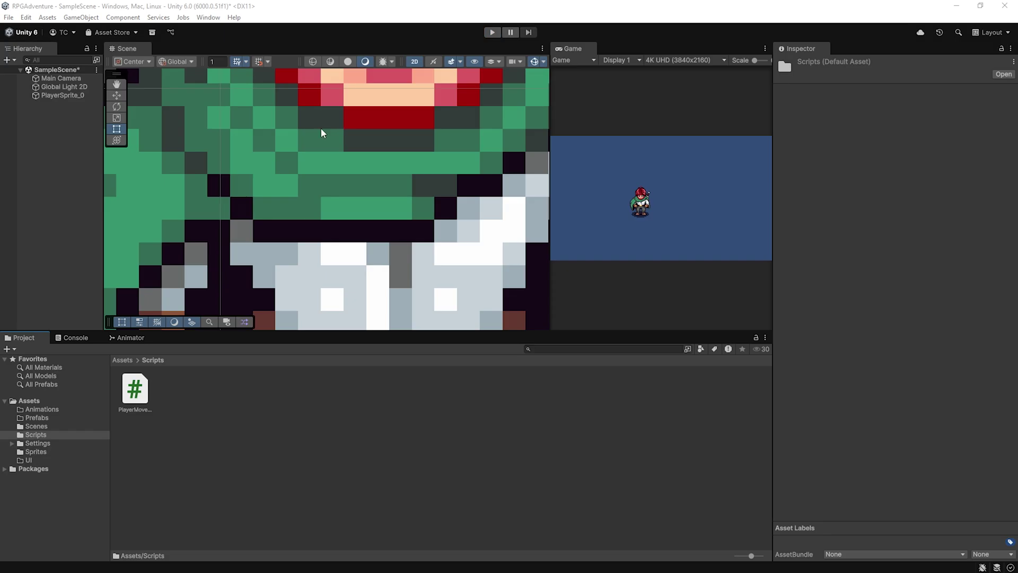
left_click(212, 18)
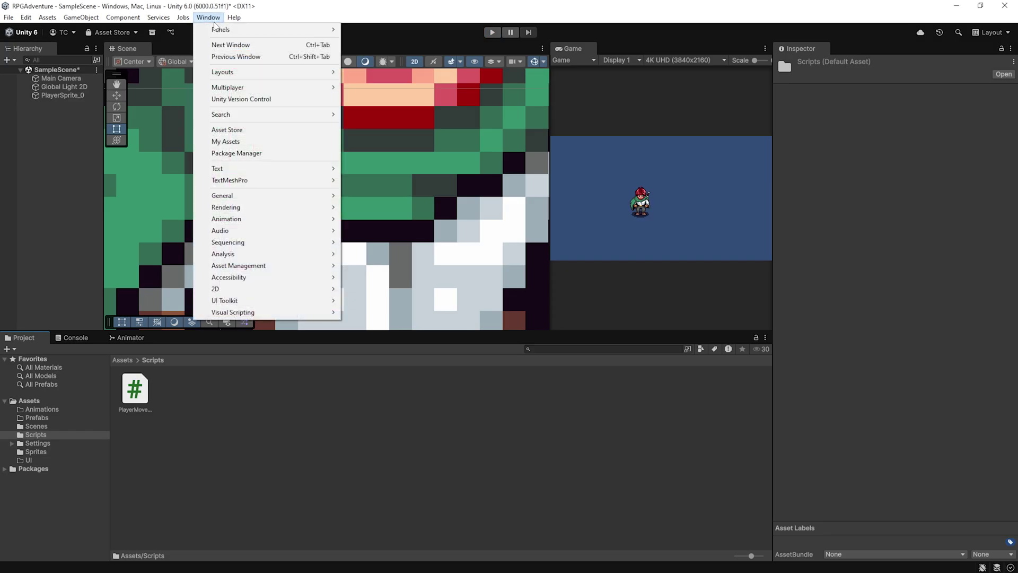
mouse_move(306, 221)
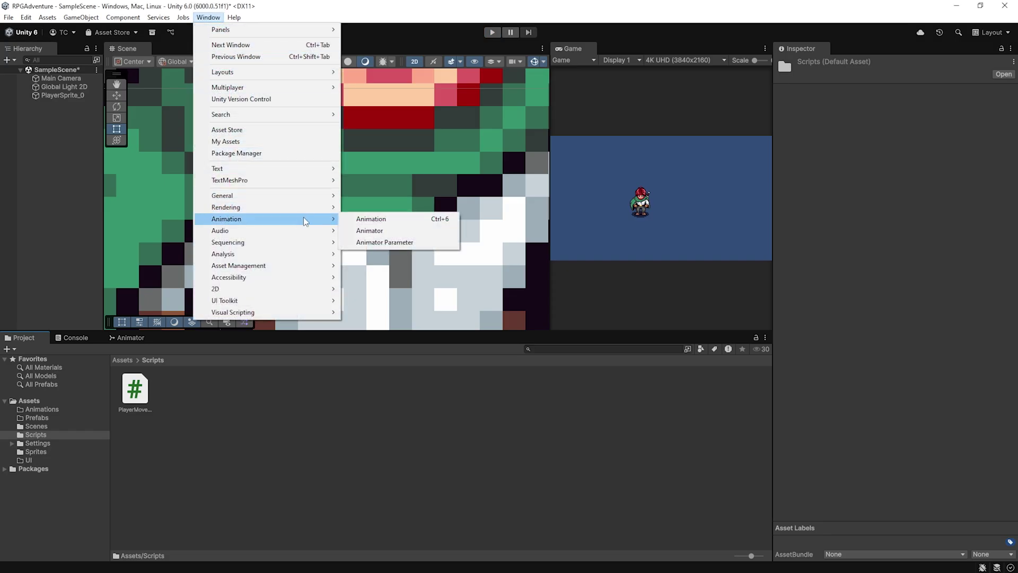
left_click(391, 222)
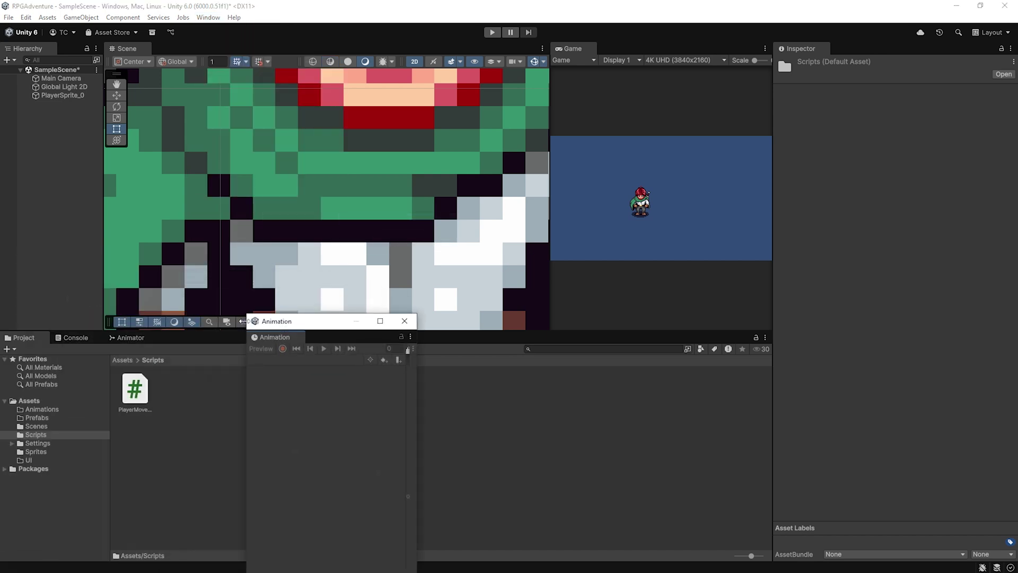
left_click_drag(268, 340, 227, 300)
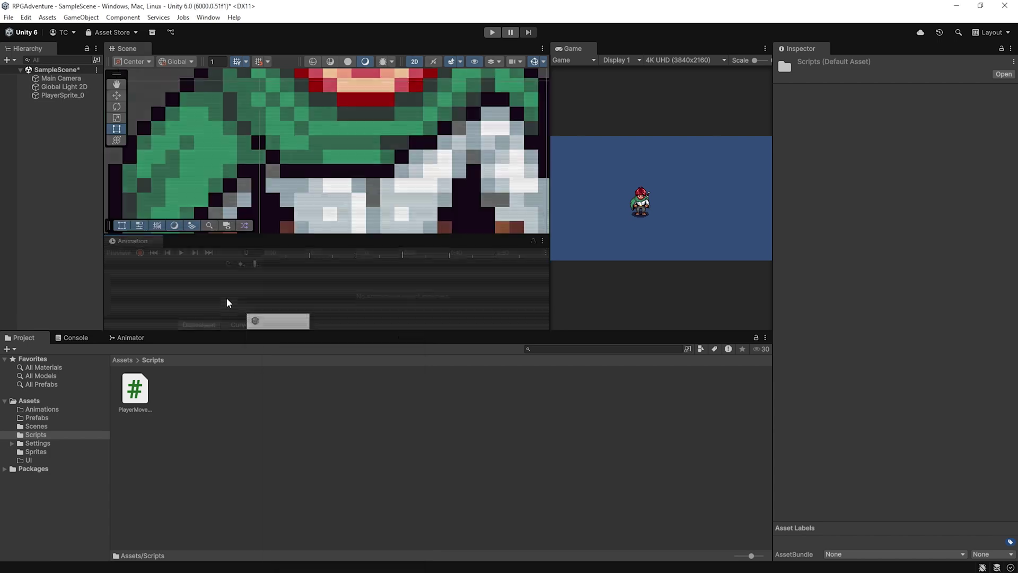
left_click_drag(548, 277, 554, 312)
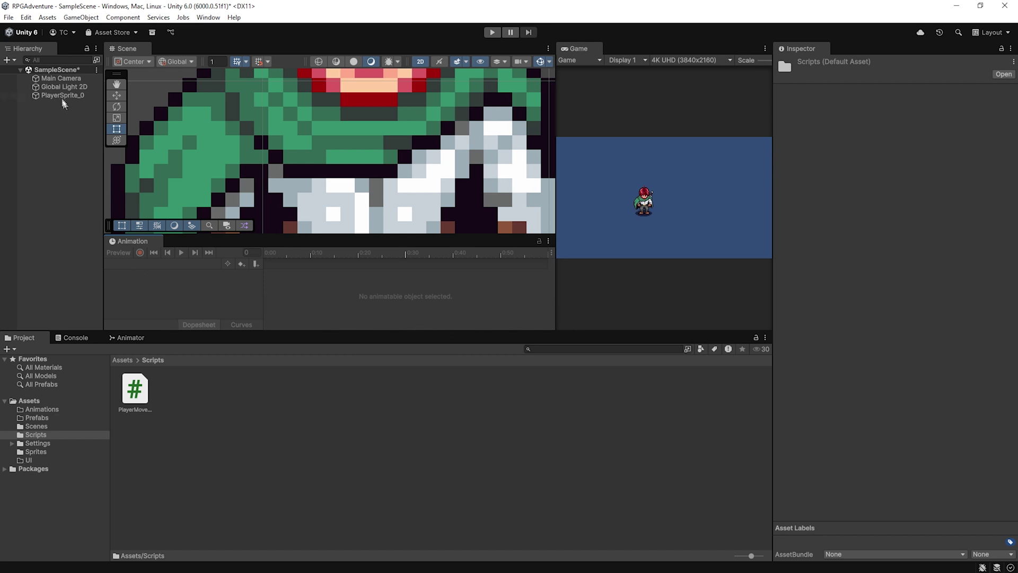
left_click(59, 87)
Step: Rename PlayerSprite_0 to Player in the Hierarchy
double_click(59, 98)
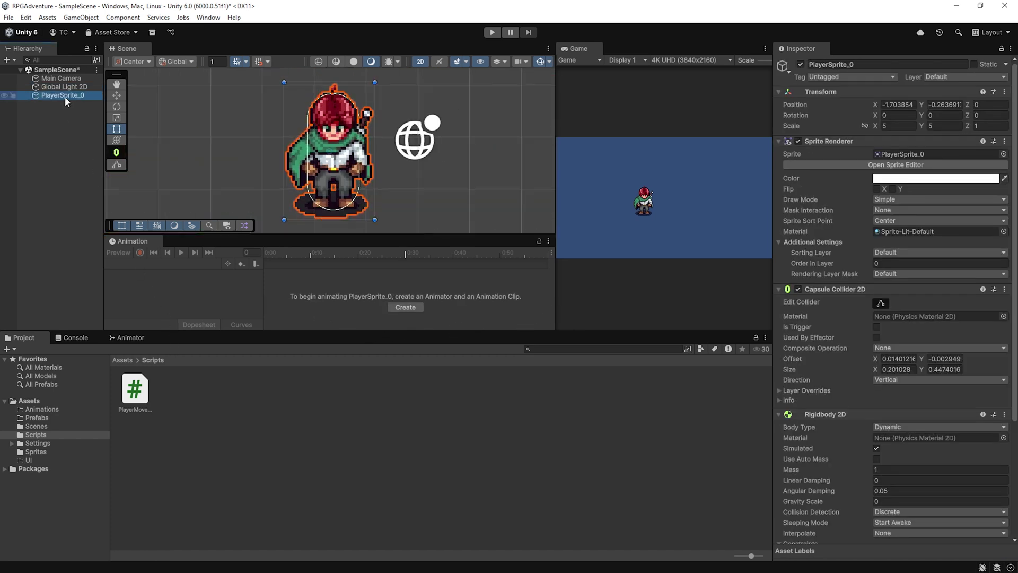
left_click(65, 97)
key("End")
key("BackSpace")
key("BackSpace")
key("BackSpace")
key("BackSpace")
key("BackSpace")
key("BackSpace")
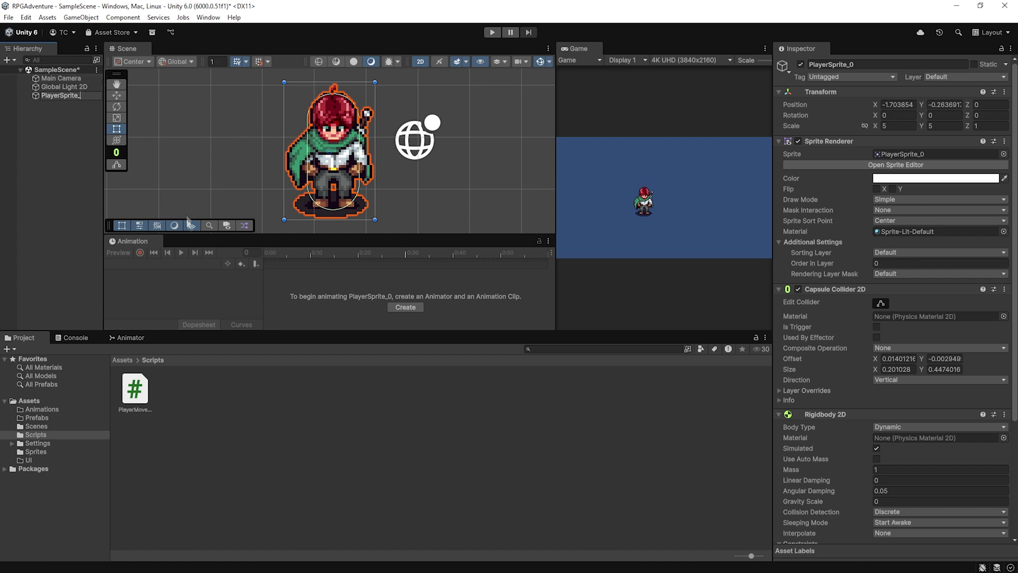
key("BackSpace")
key("BackSpace")
key("Return")
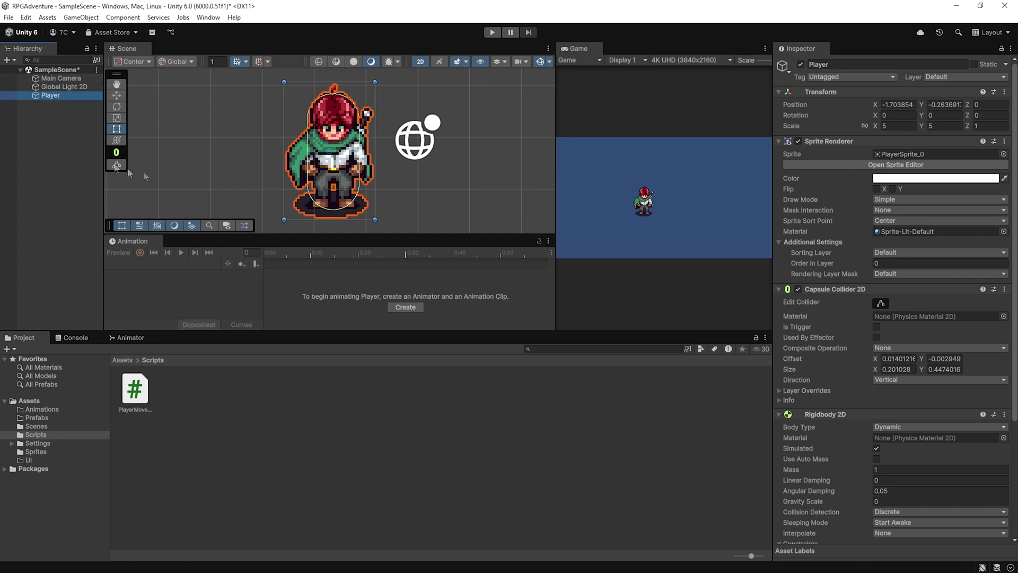
Step: Create a new animation clip saved as Player_walk_down.anim in Assets/Animations
left_click(406, 307)
left_click(227, 49)
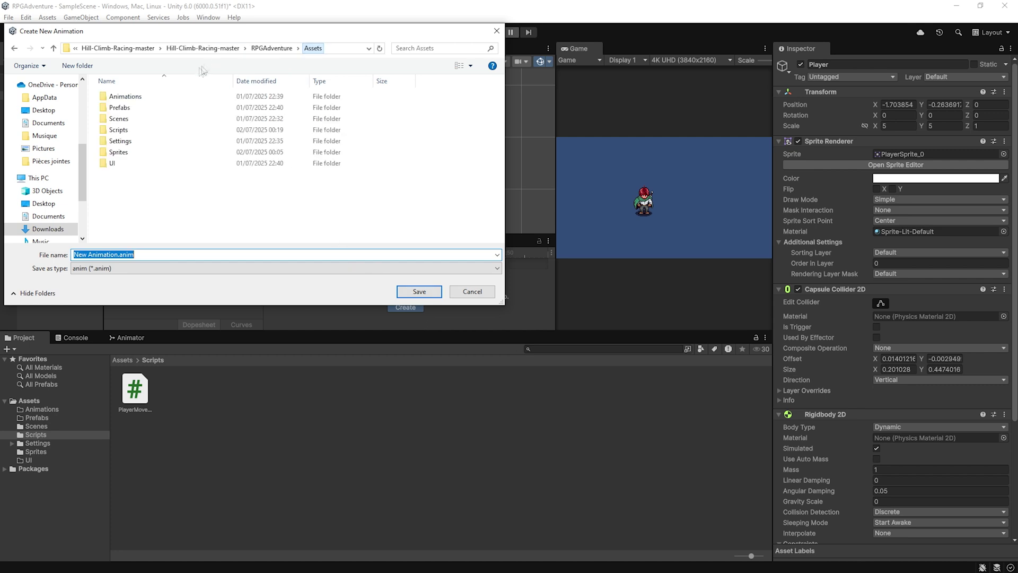
double_click(146, 98)
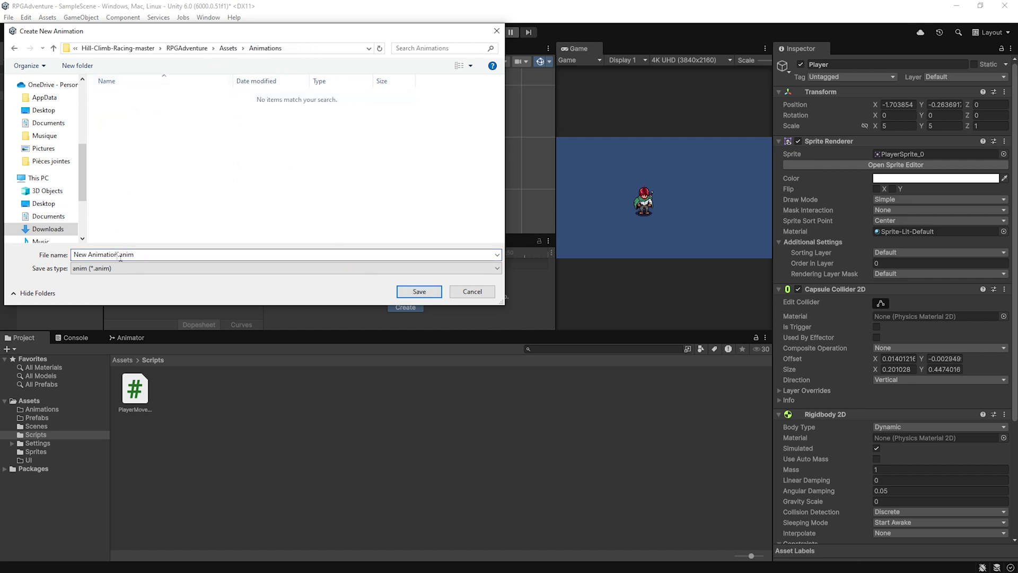
left_click(118, 254)
left_click(104, 254)
left_click_drag(118, 254, 52, 257)
type("Player_walk_dow")
left_click(398, 291)
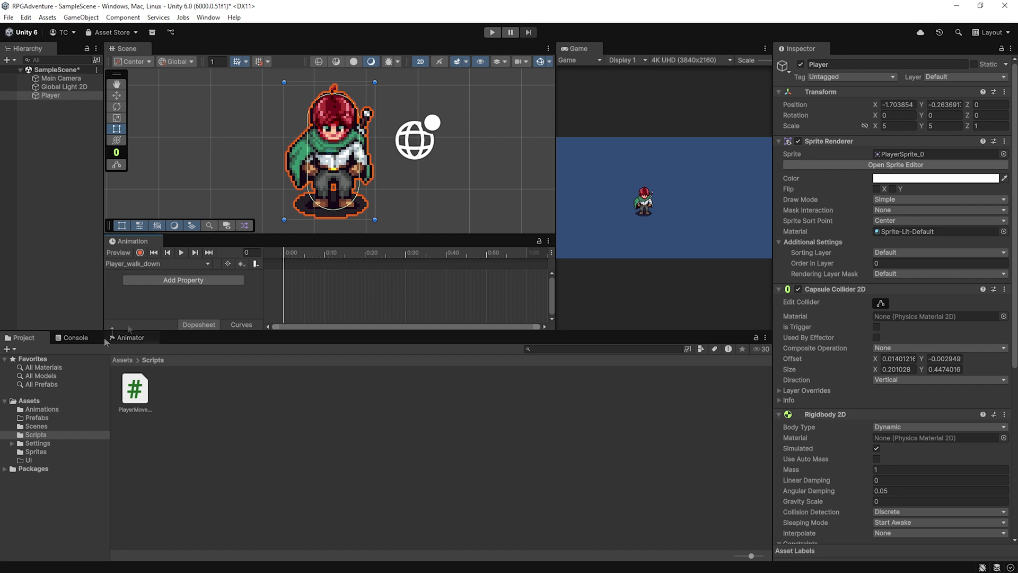
Step: Drag seven PlayerSprite slices from Assets/Sprites onto the clip timeline and preview the walk
left_click(129, 359)
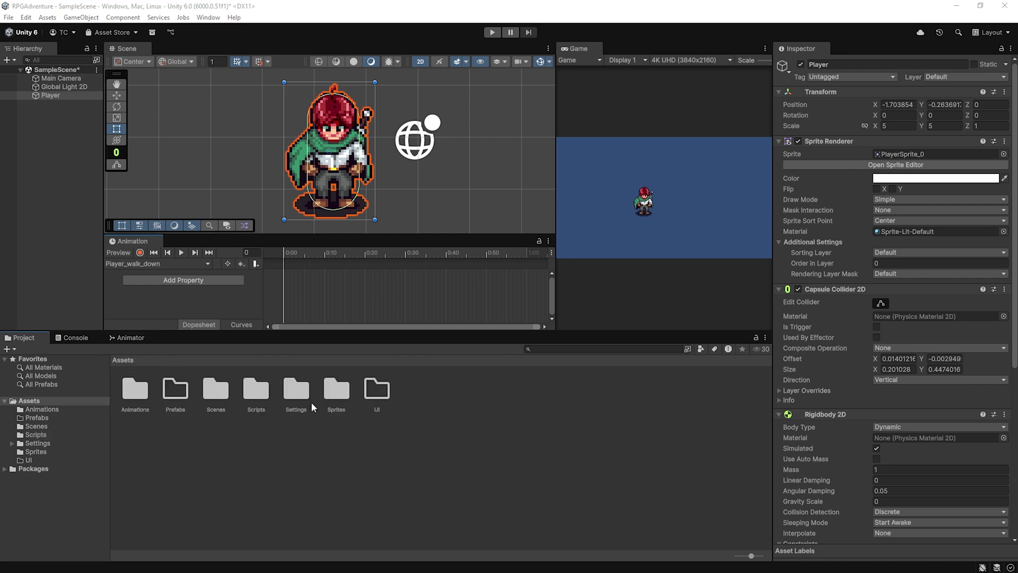
double_click(336, 391)
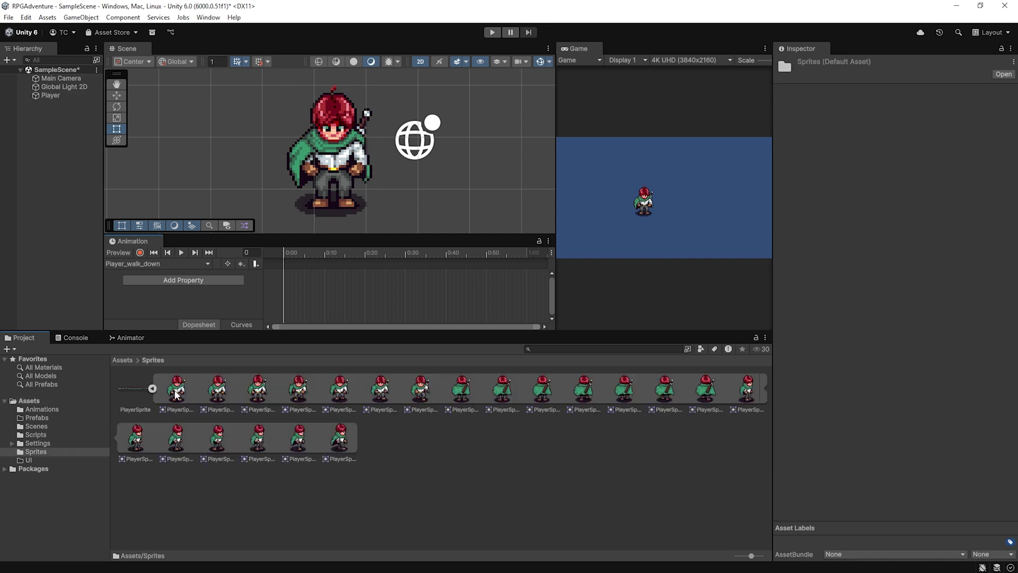
left_click(176, 394)
left_click(382, 398, "shift")
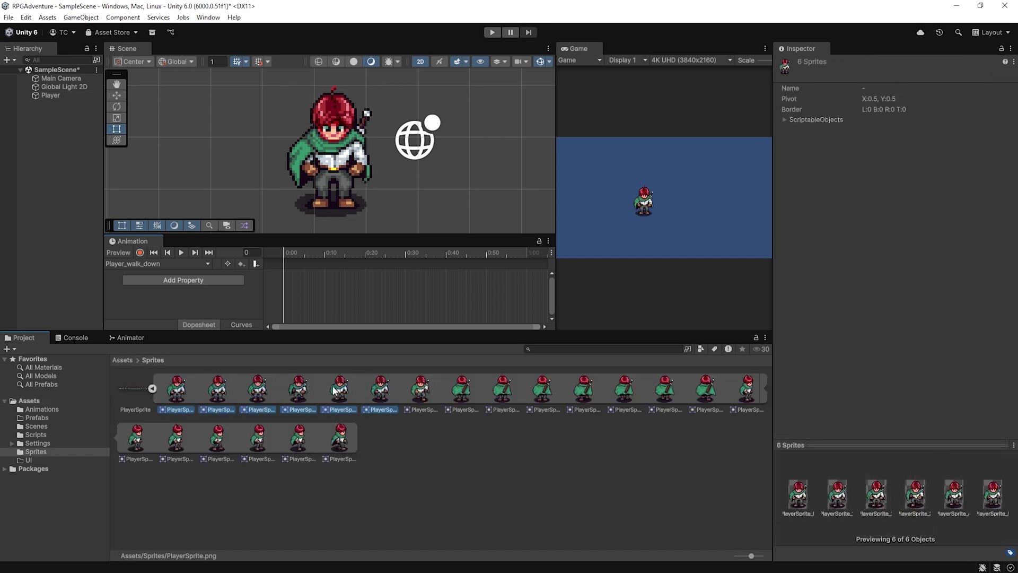
left_click(421, 393, "shift")
left_click_drag(303, 393, 284, 268)
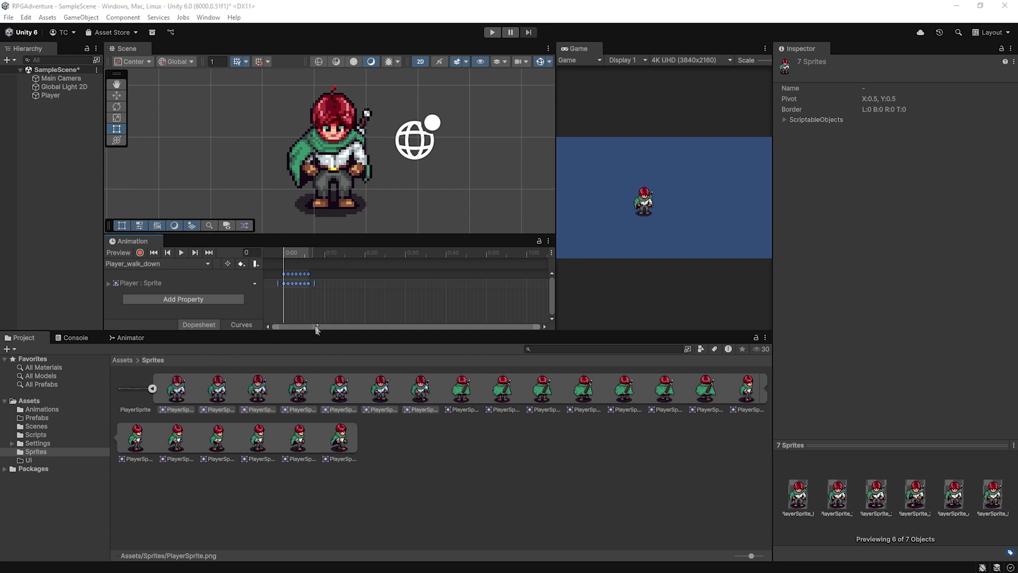
left_click(184, 253)
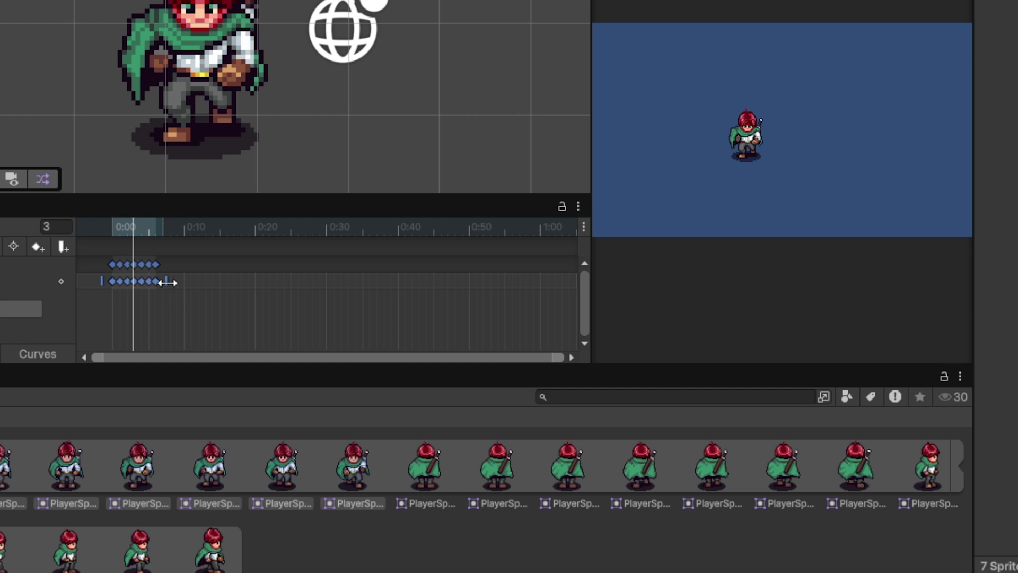
Step: Rescale the keyframes to end near 0:30, paste an extra keyframe around 0:25, and preview
left_click_drag(316, 284, 415, 287)
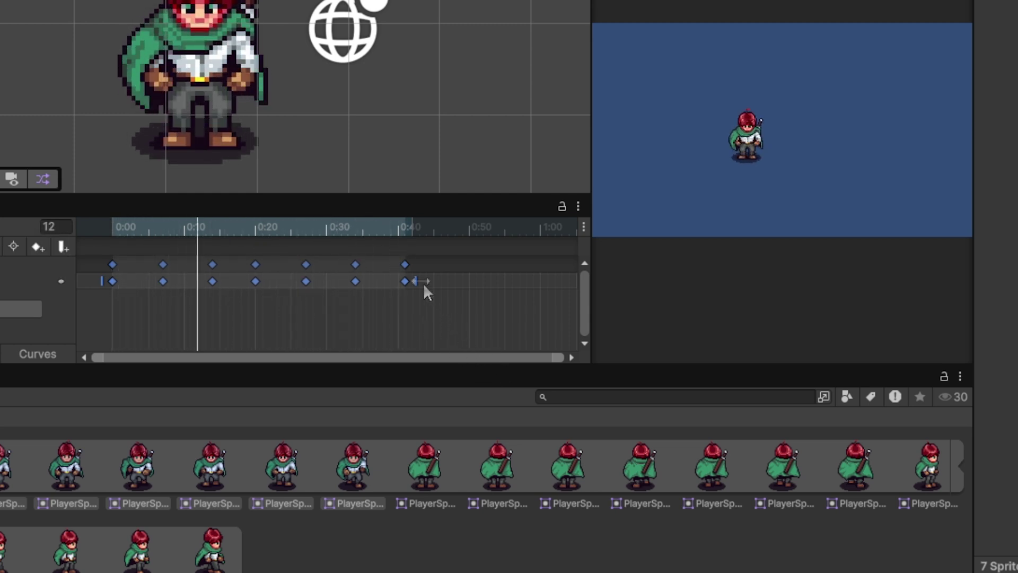
left_click_drag(416, 282, 333, 290)
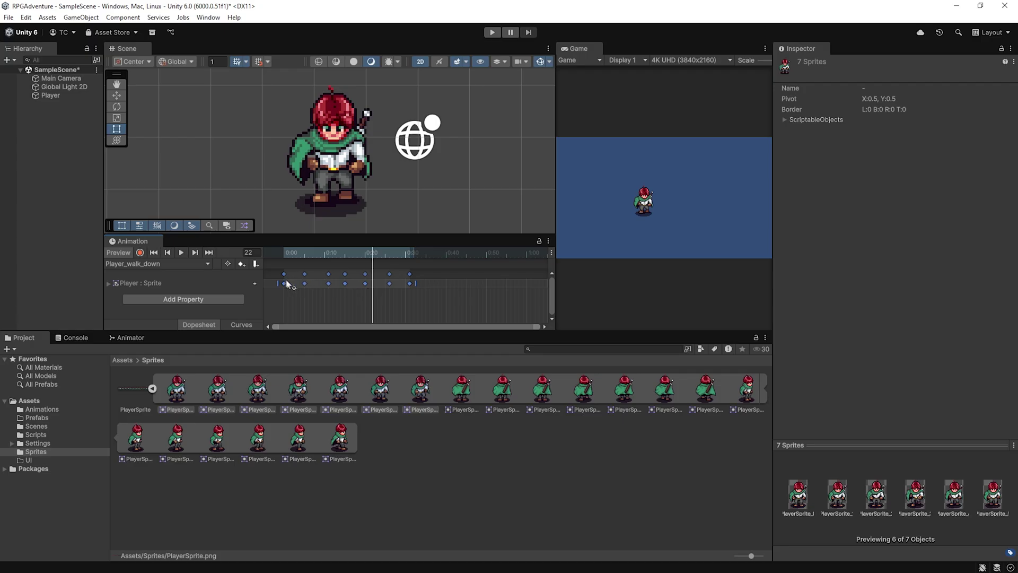
left_click(284, 274)
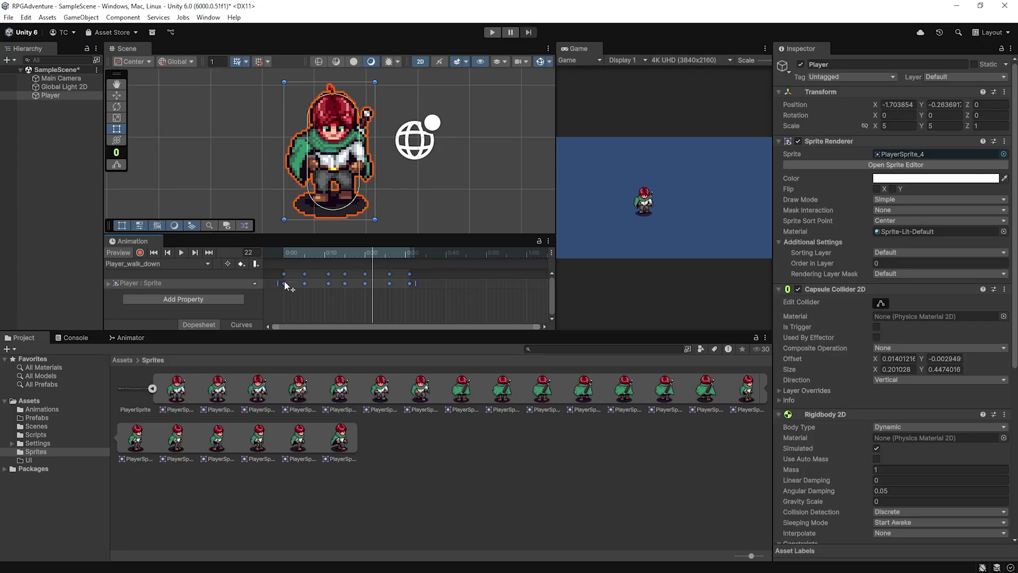
left_click(284, 274)
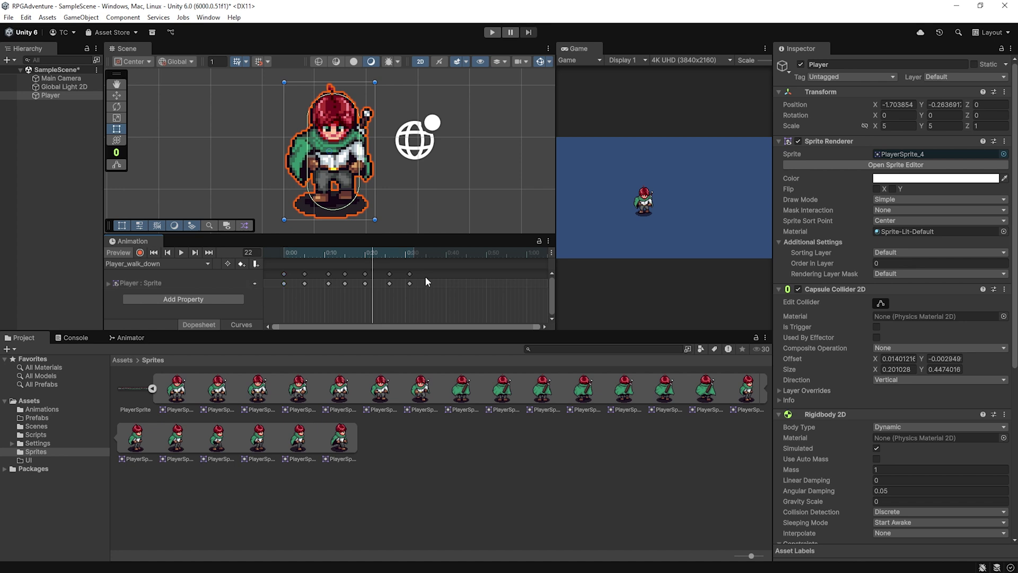
key("ctrl+v")
left_click_drag(373, 279, 426, 280)
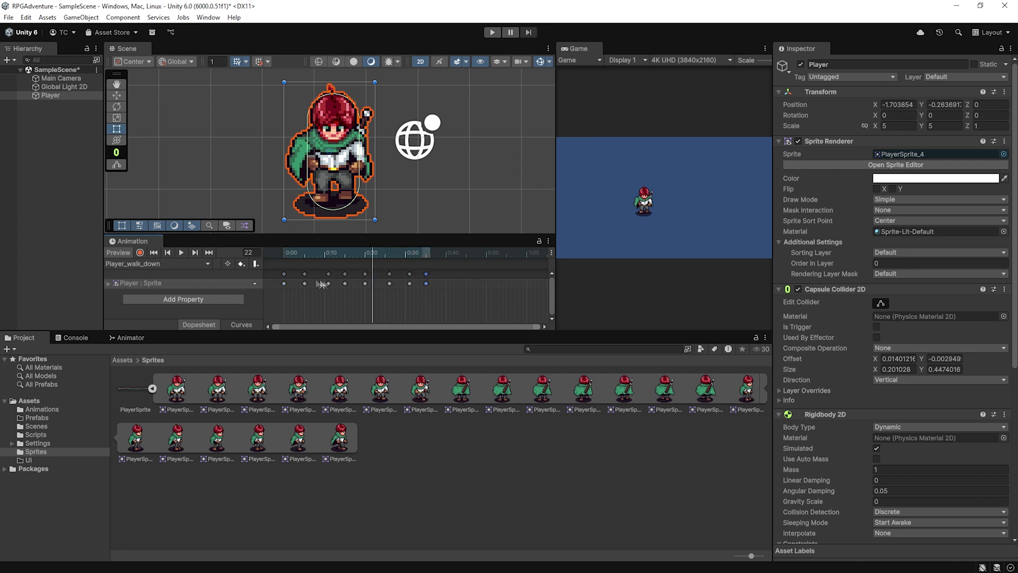
left_click(284, 274)
left_click(285, 253)
left_click(181, 253)
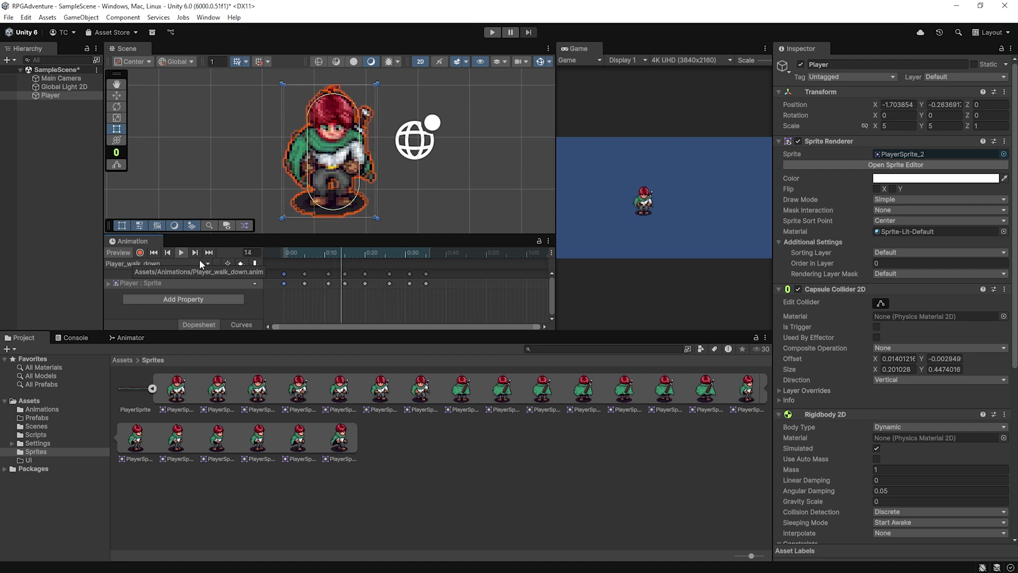
Step: Select all keyframes, stretch them to end near 0:38, and preview the walk
left_click(427, 274)
left_click(284, 282)
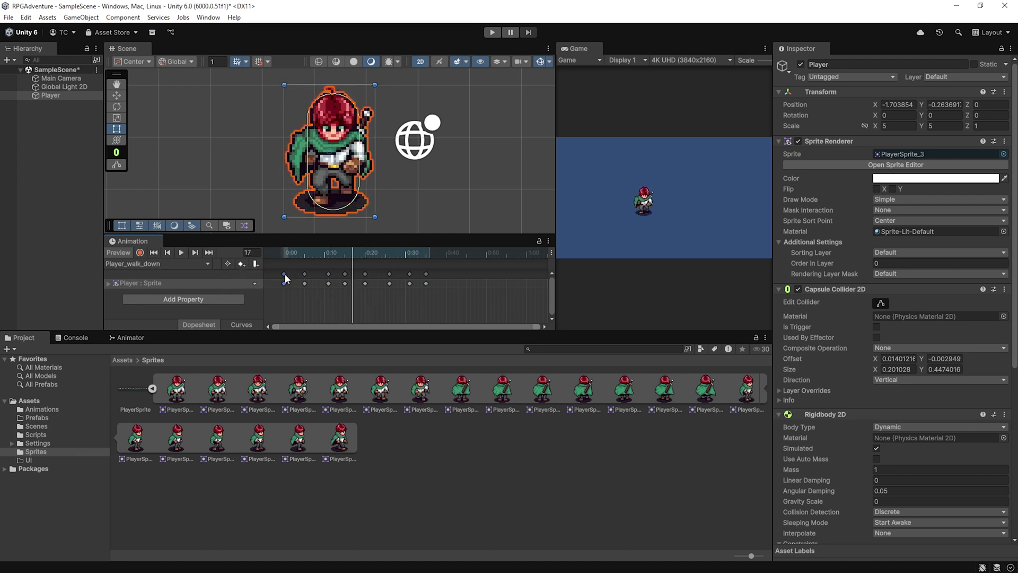
left_click_drag(428, 273, 281, 287)
left_click_drag(432, 284, 448, 283)
left_click(181, 252)
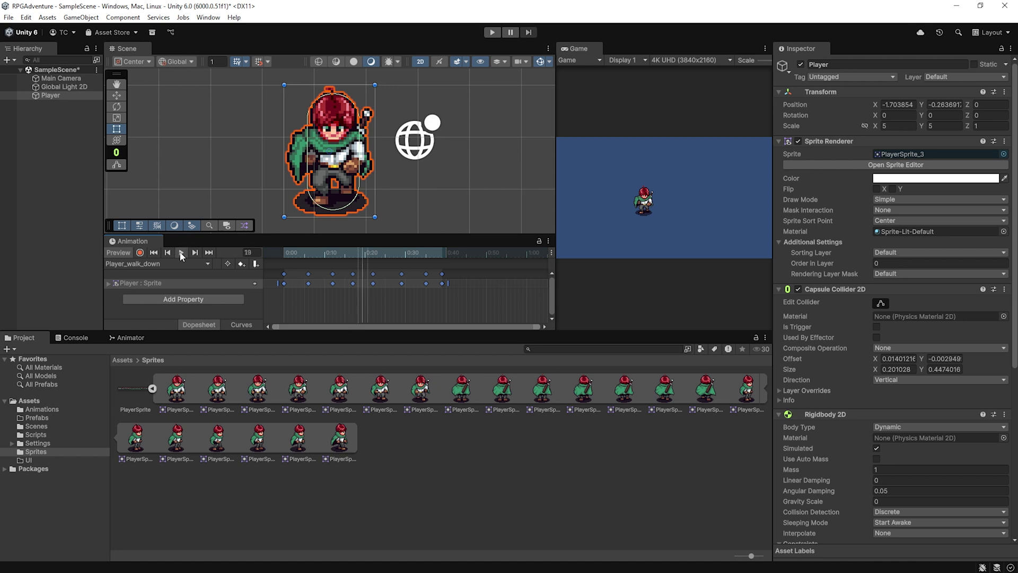
key("ctrl+p")
key("w")
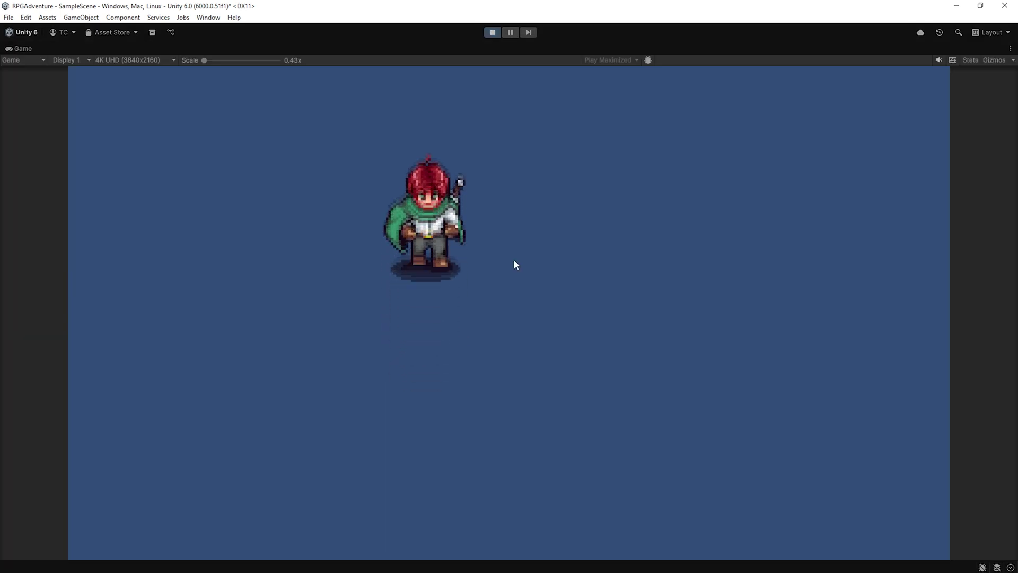
key("s")
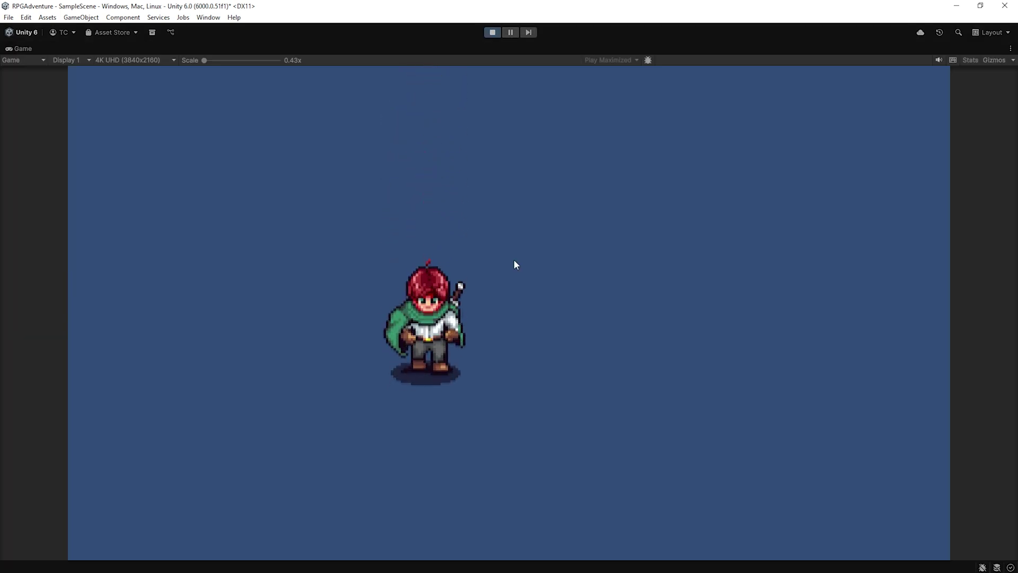
key("w")
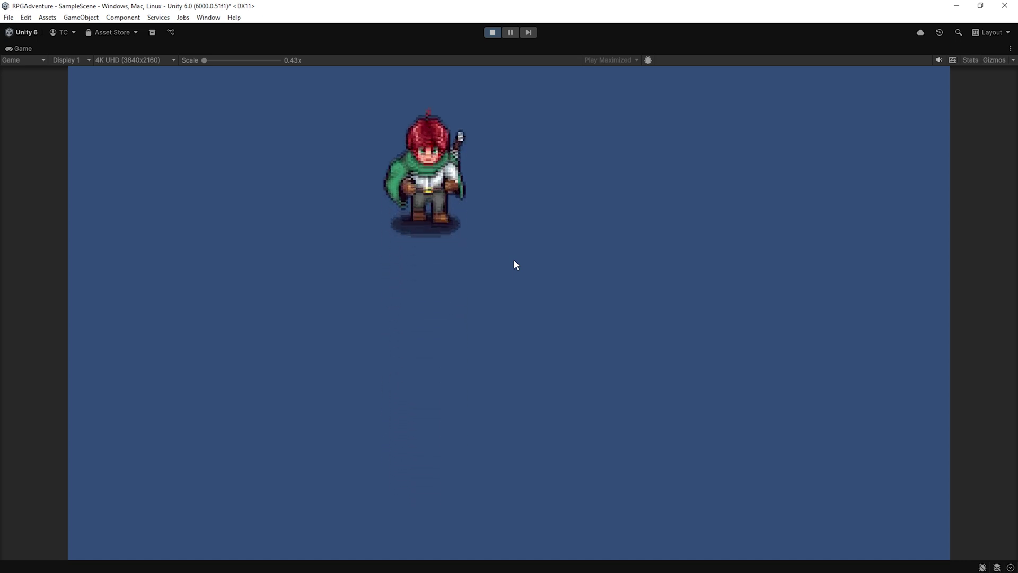
key("s")
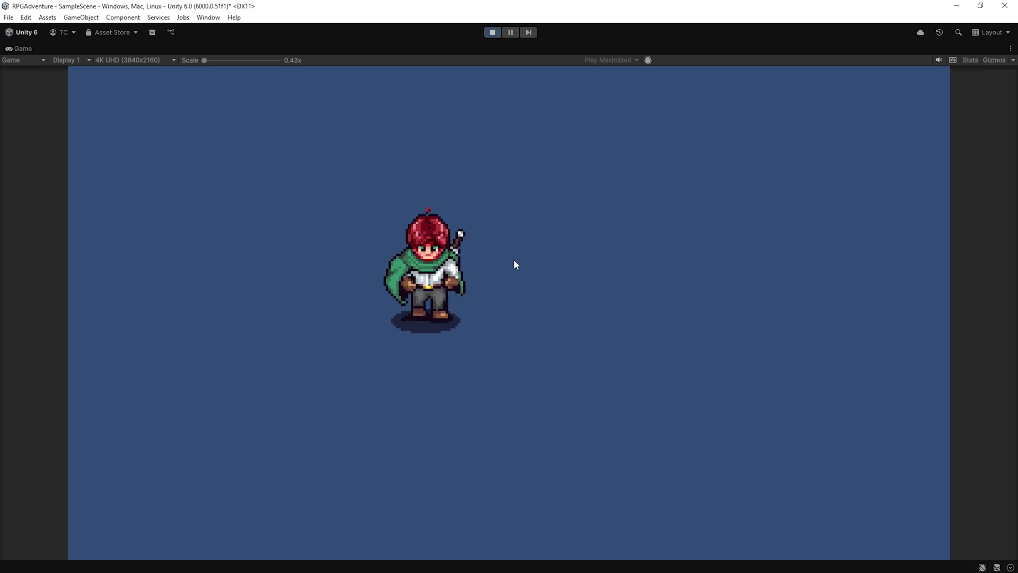
key("s")
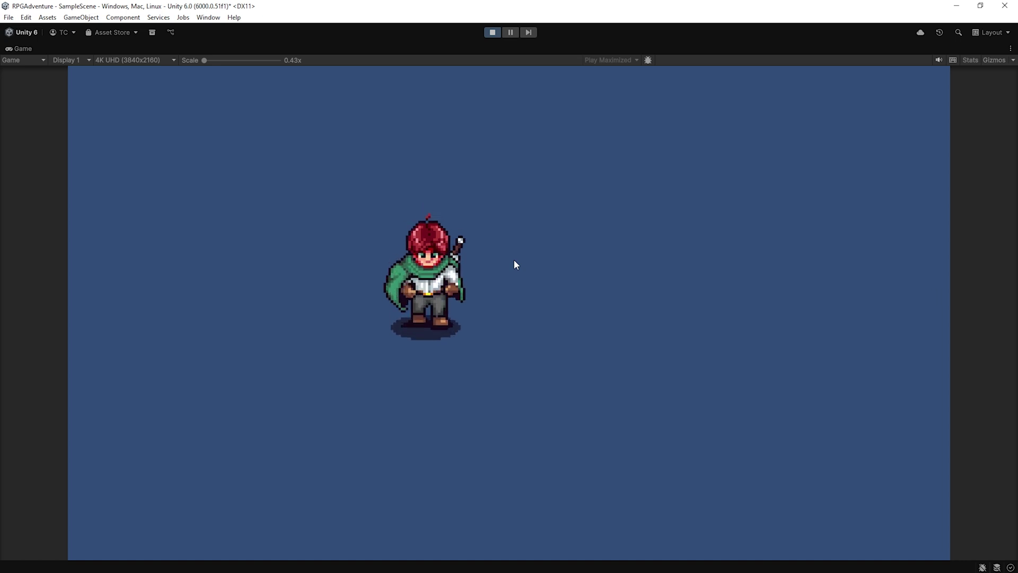
key("w")
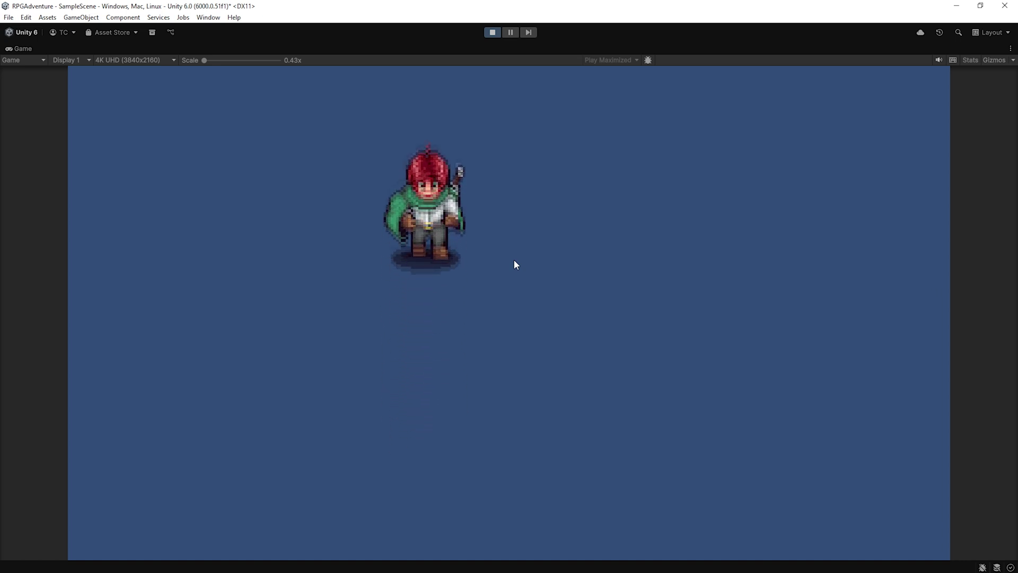
key("s")
key("s")
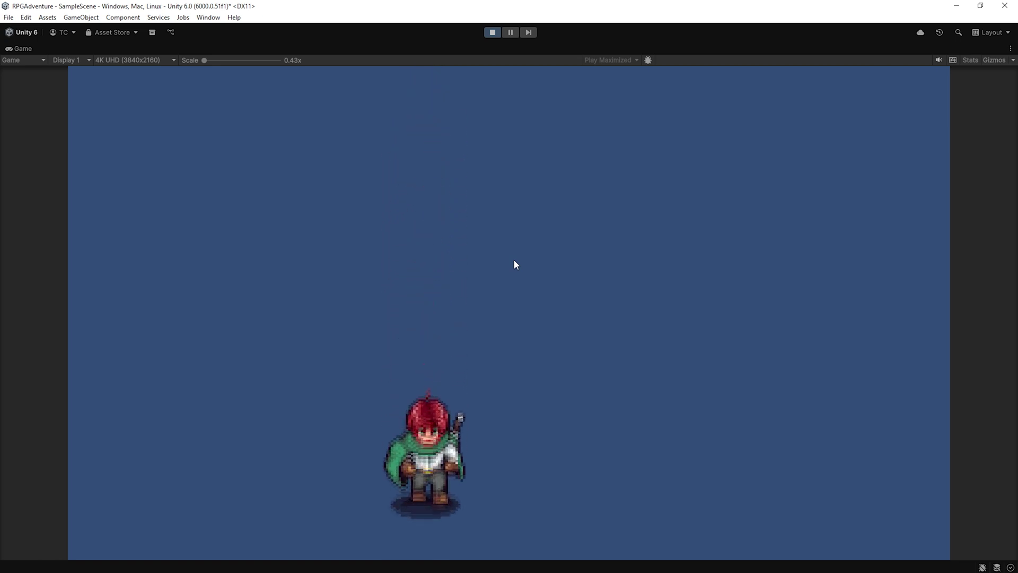
left_click(492, 32)
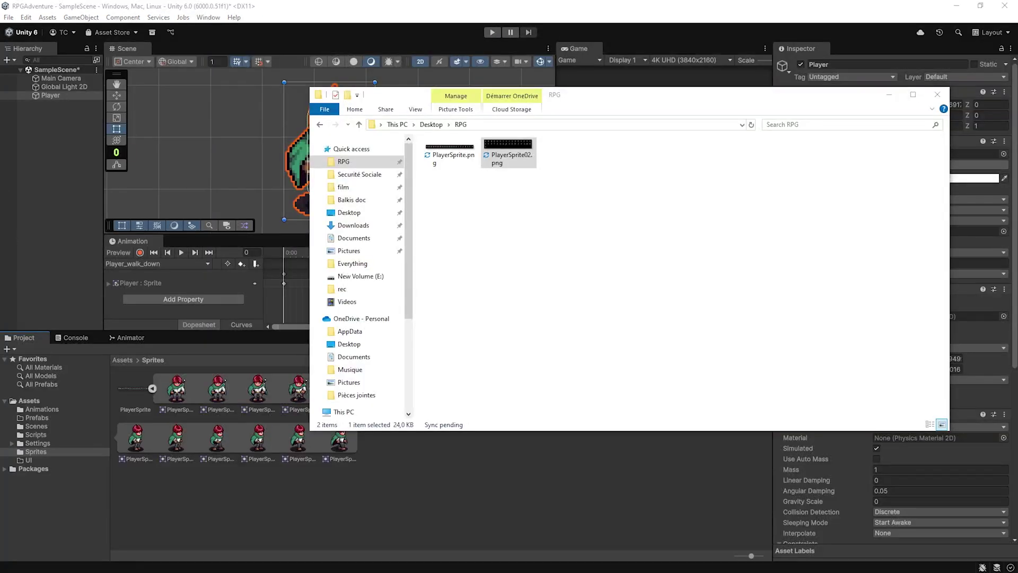
Step: Drag PlayerSprite02.png from the Explorer RPG folder into Unity's Sprites folder
key("alt+Tab")
left_click_drag(518, 148, 450, 473)
Step: Set PlayerSprite02 to Point (no filter) and RGBA 32 bit, applying each, then expand its frames
left_click(891, 96)
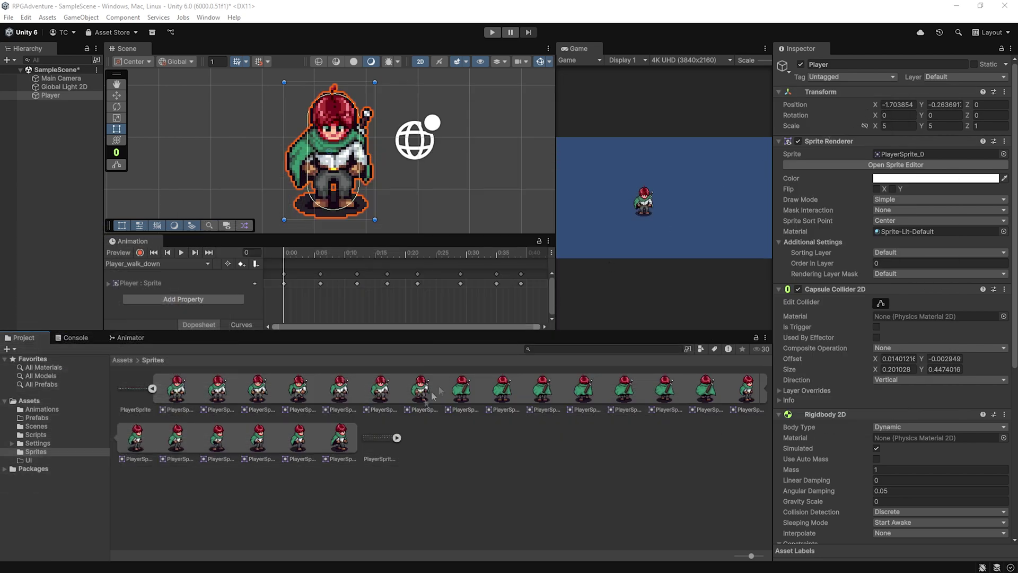
left_click(378, 432)
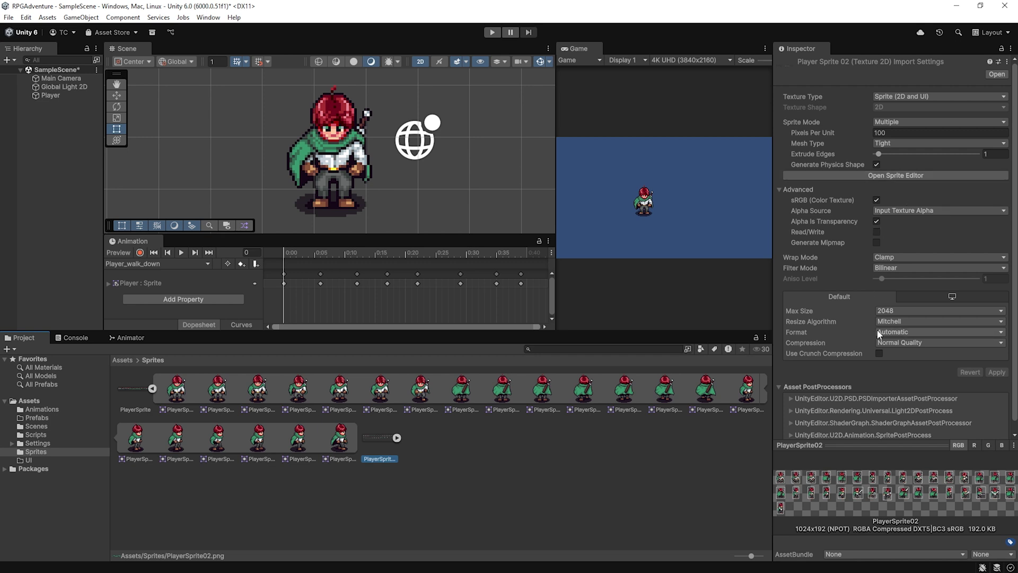
left_click(920, 267)
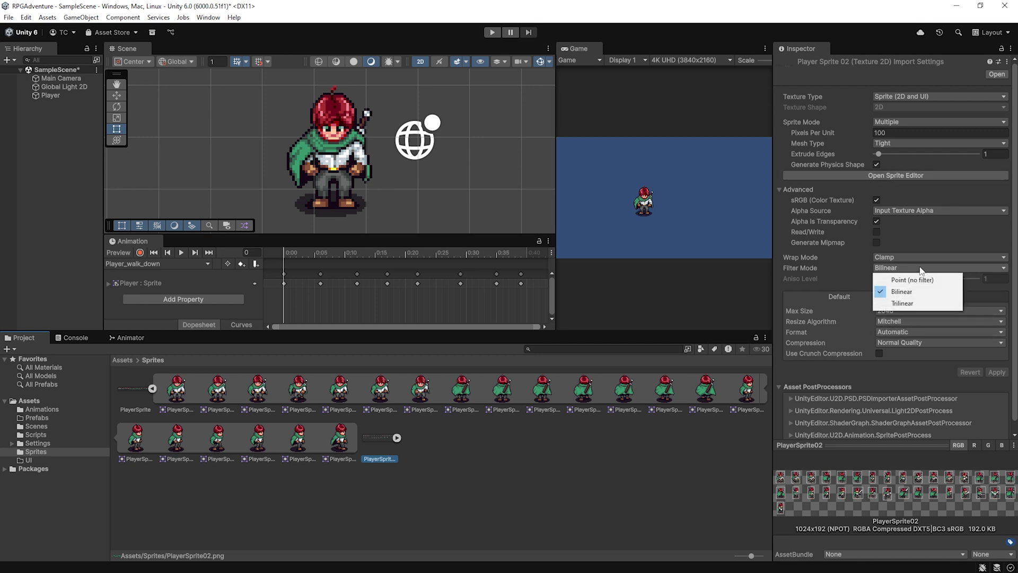
left_click(923, 276)
left_click(995, 373)
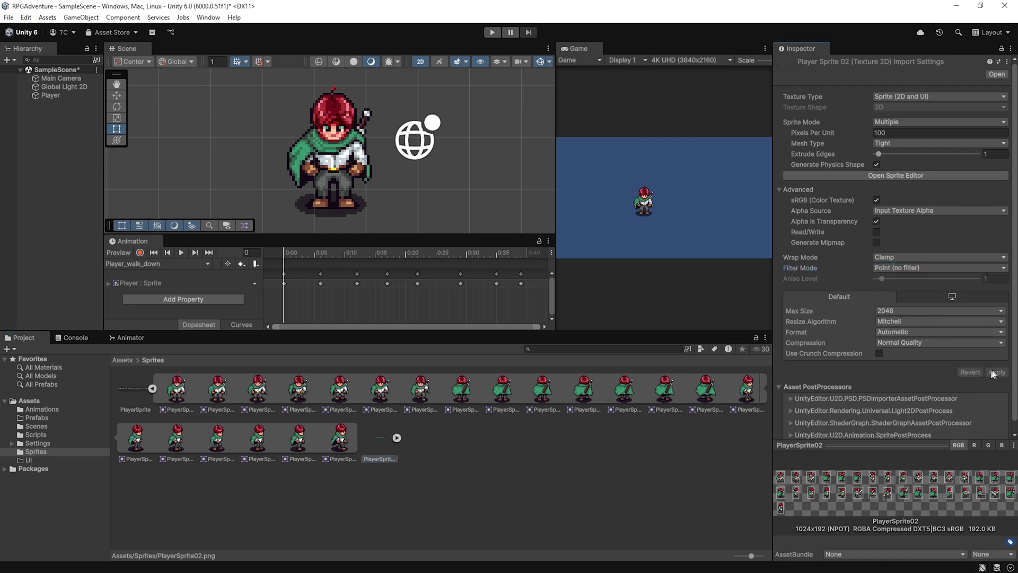
left_click(905, 330)
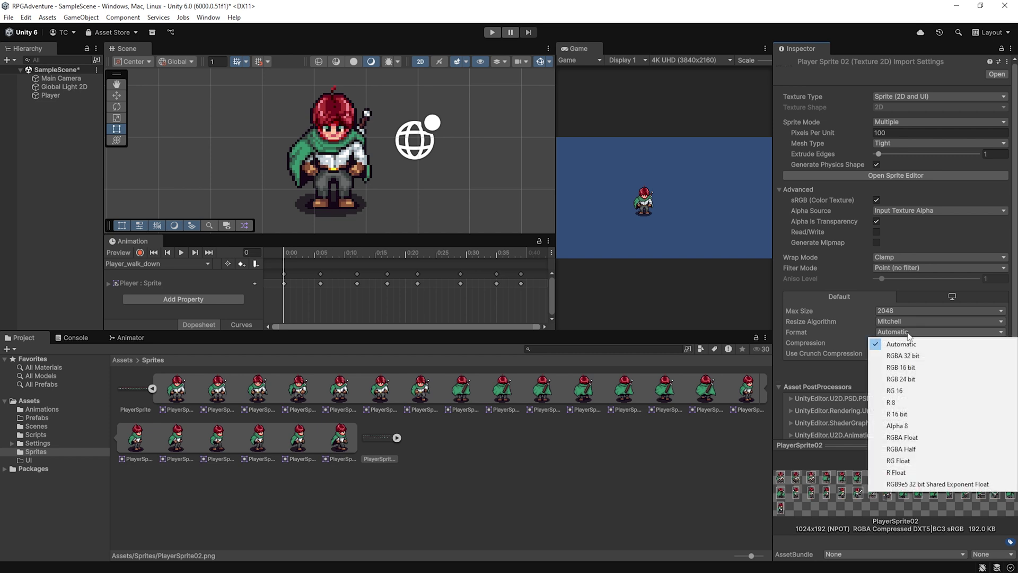
left_click(910, 352)
left_click(1003, 351)
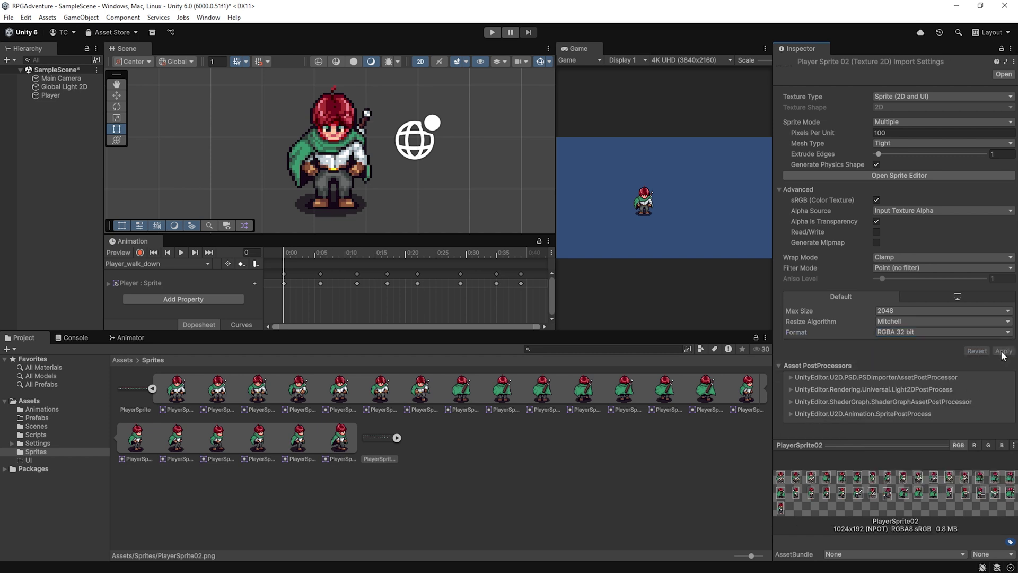
left_click(397, 438)
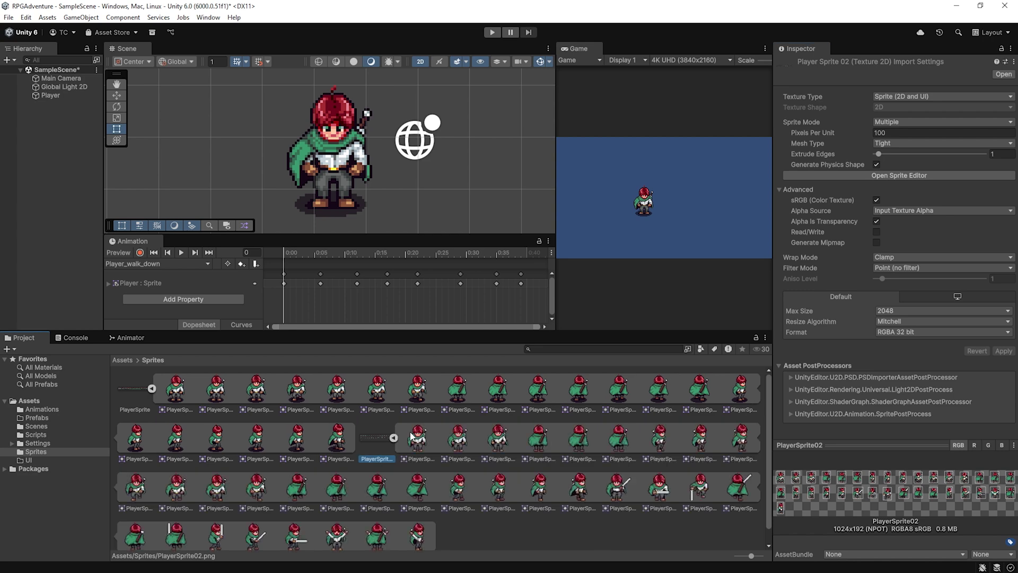
left_click(332, 159)
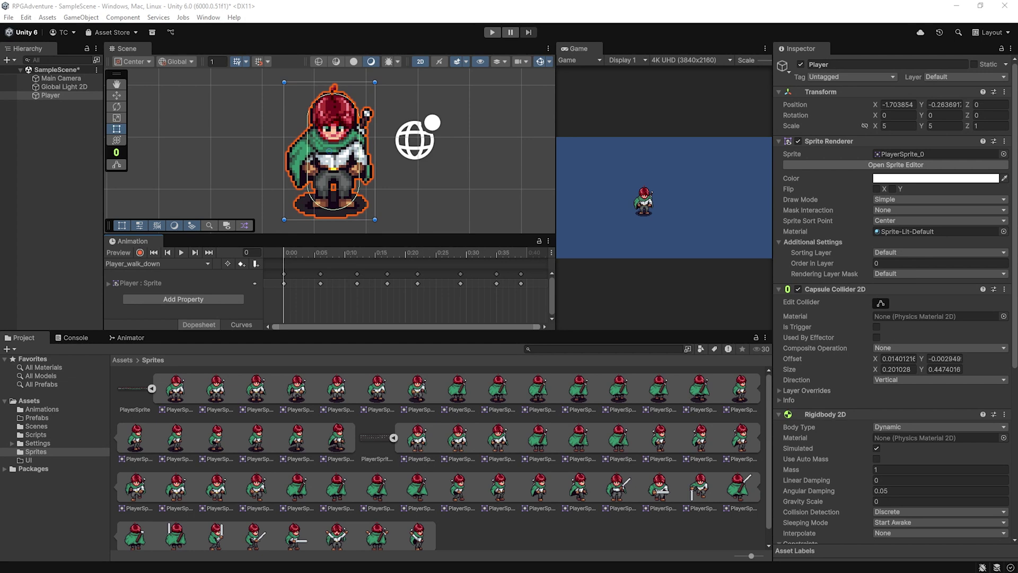
Step: Create a new clip from the Player's clip dropdown, saved as Player_idle_animation in Assets/Animations
left_click(59, 96)
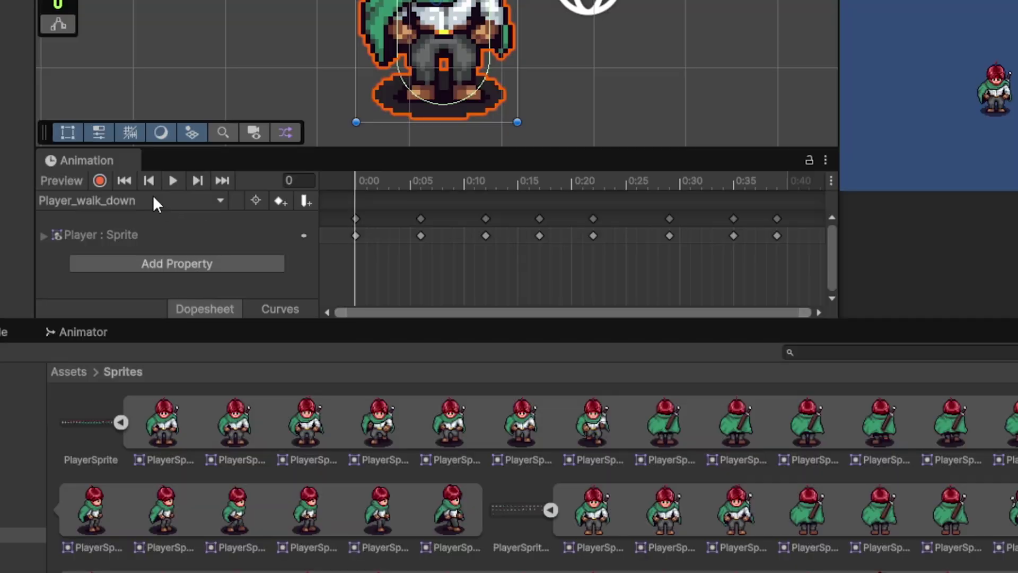
left_click(222, 204)
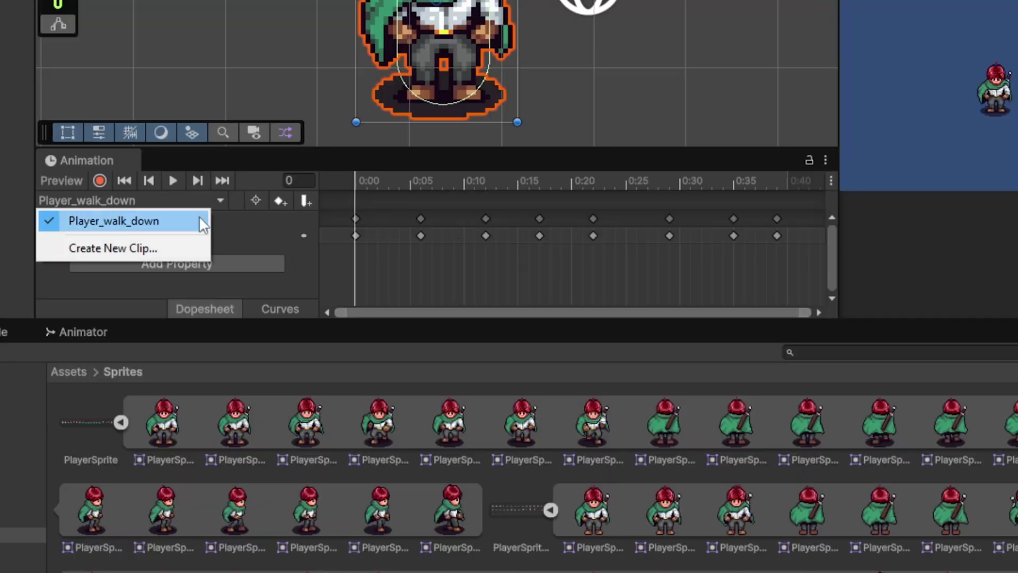
left_click(183, 248)
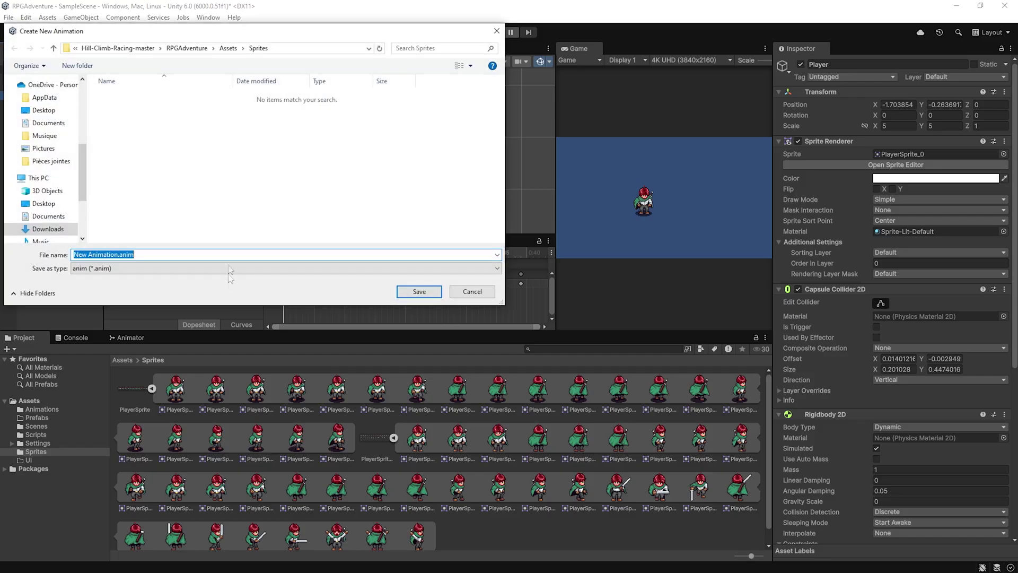
left_click(228, 49)
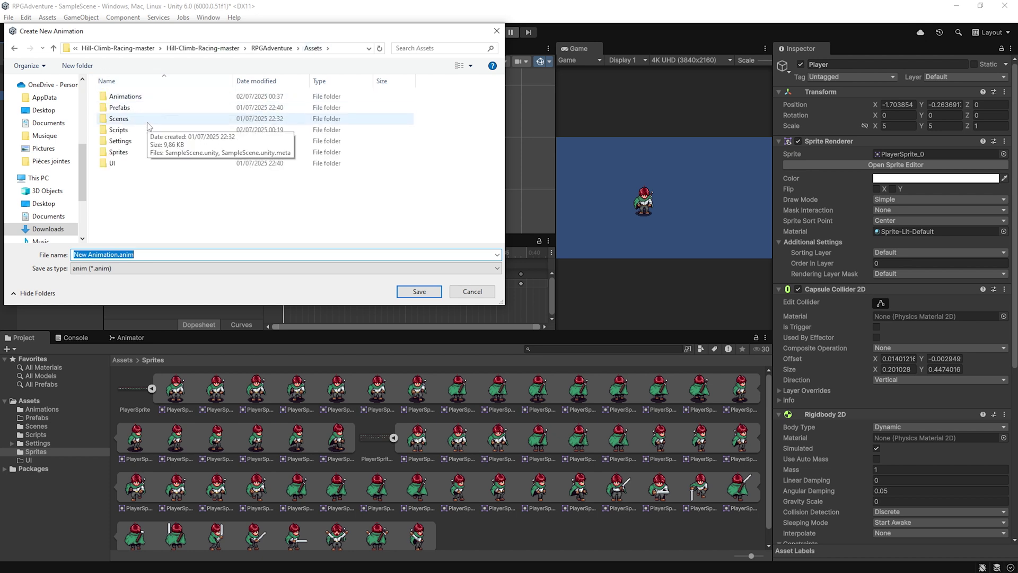
double_click(149, 96)
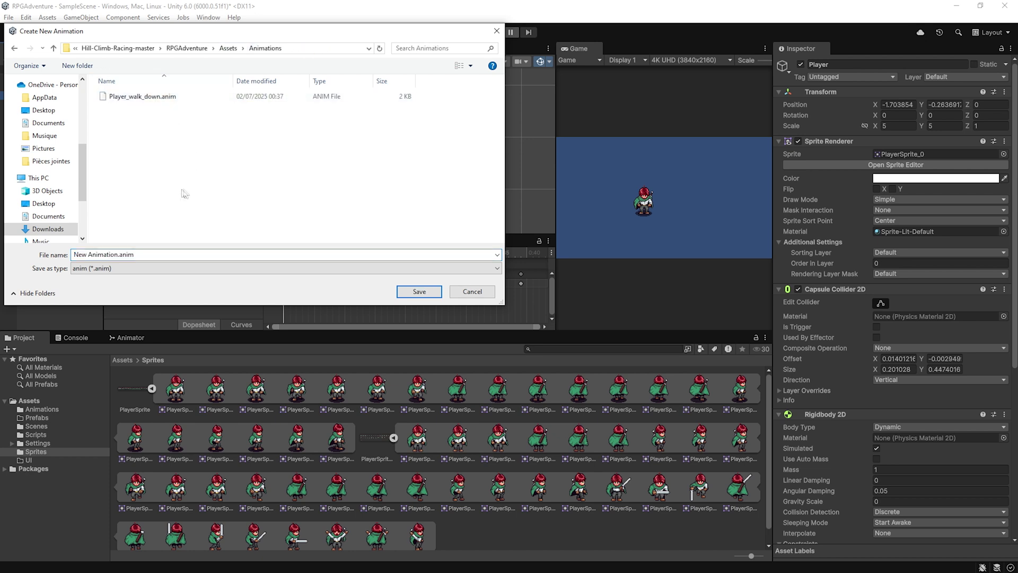
left_click(142, 258)
type("Player")
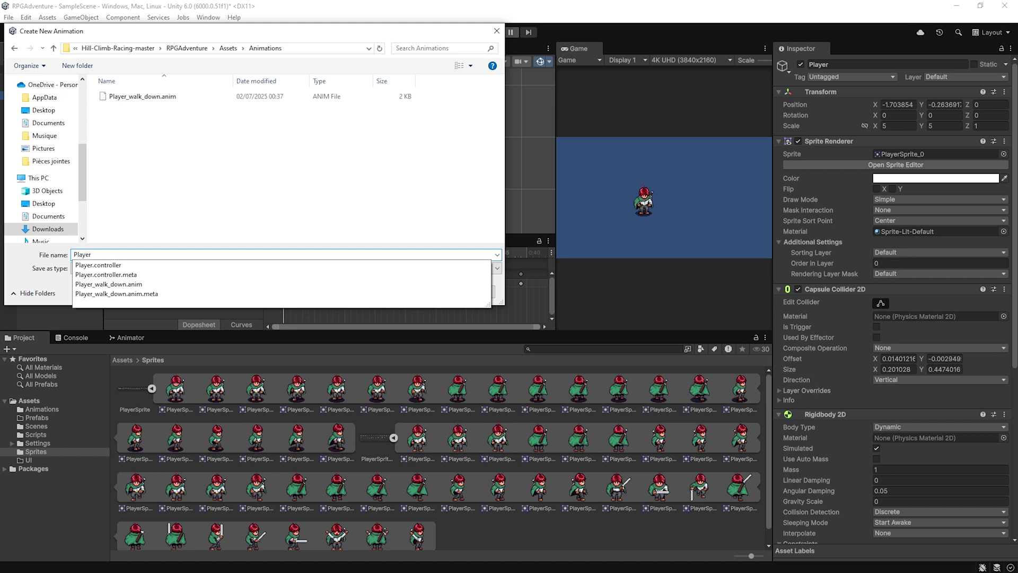
type("_idle_animation")
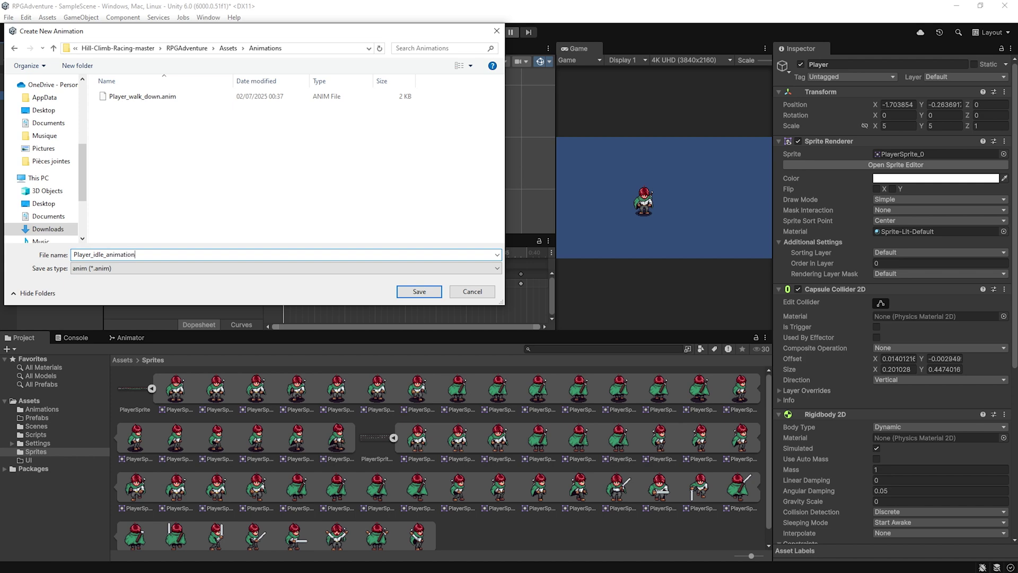
left_click(409, 291)
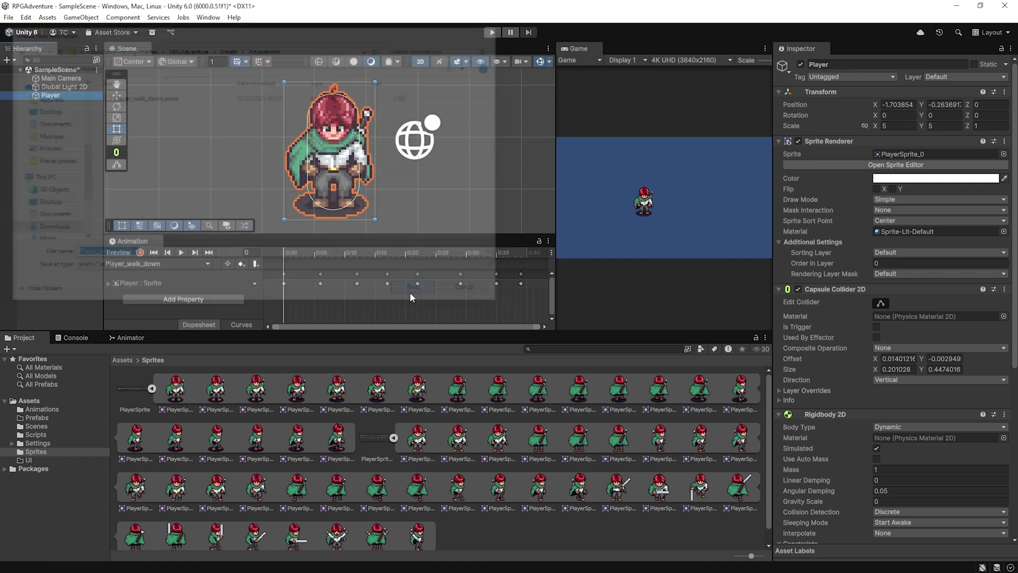
Step: Drop frames PlayerSprite02_0 to _2 into the idle clip and spread them to 0:00, 0:10, 0:20
left_click(424, 447)
left_click(459, 449, "ctrl")
left_click(493, 447, "ctrl")
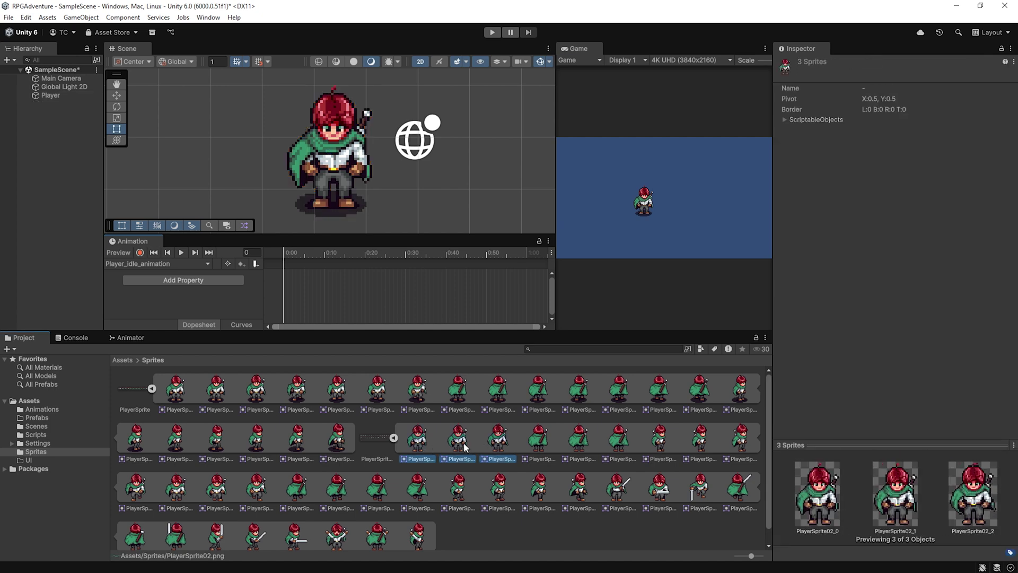
left_click_drag(465, 447, 285, 266)
left_click_drag(285, 265, 294, 270)
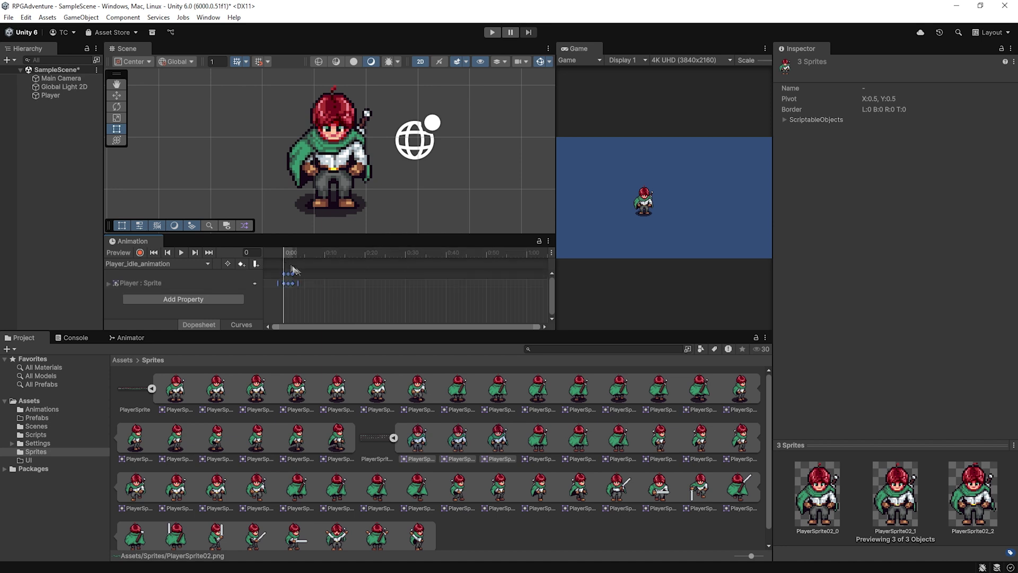
left_click(186, 253)
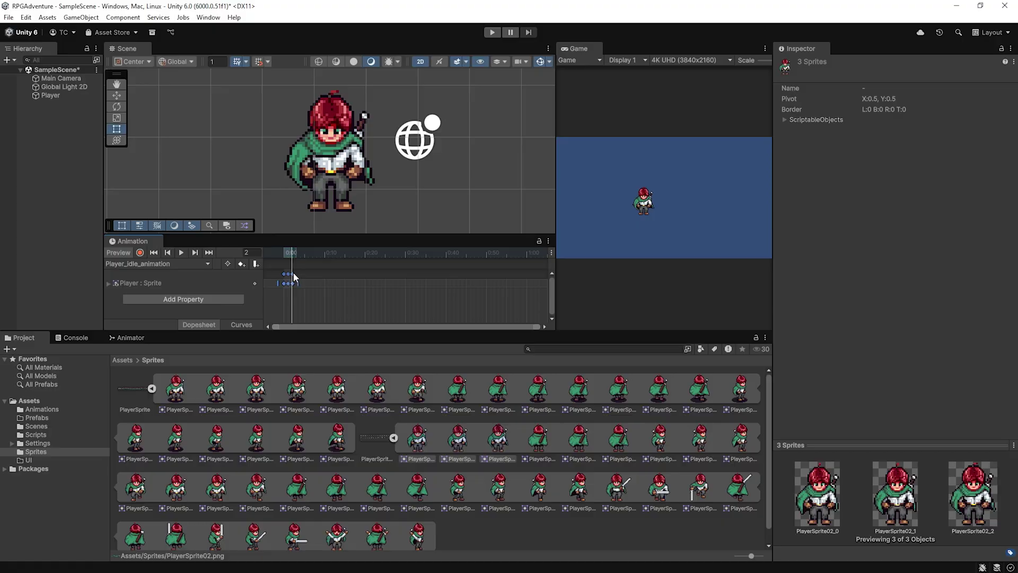
left_click(292, 274)
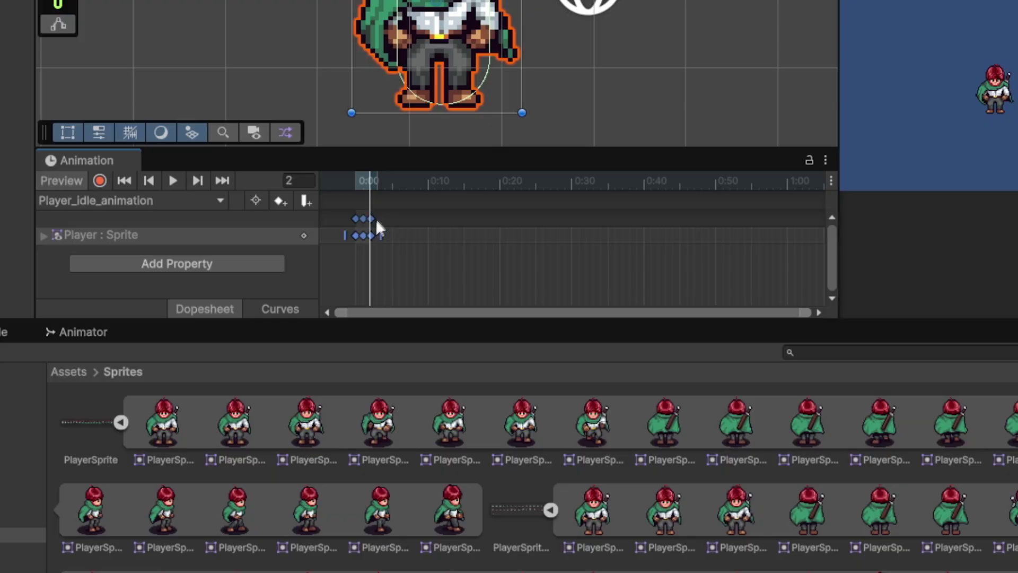
left_click_drag(378, 232, 505, 235)
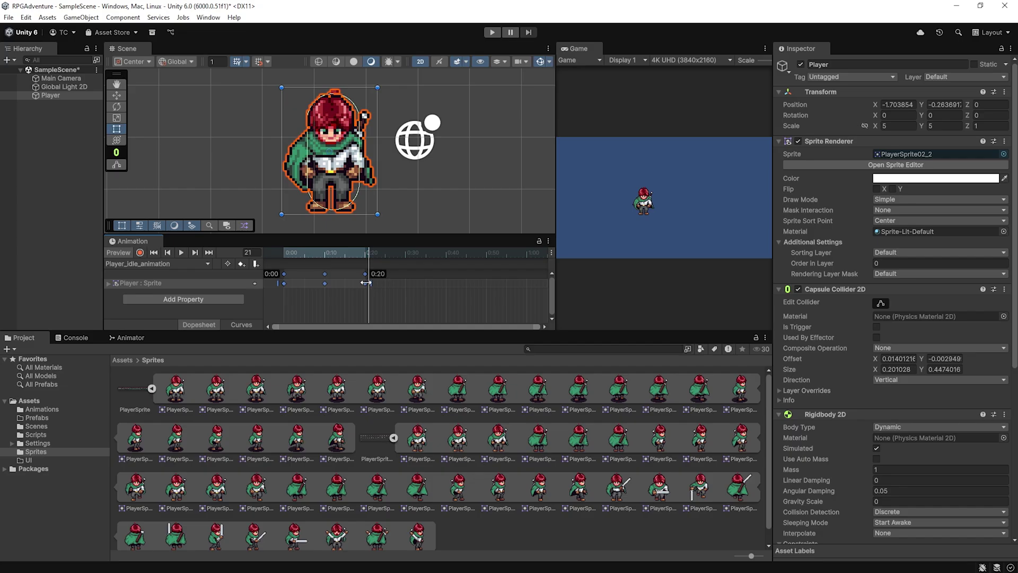
Step: Rescale the idle keys to end at 0:30, paste the first frame again near 0:40, and preview
left_click_drag(366, 283, 441, 288)
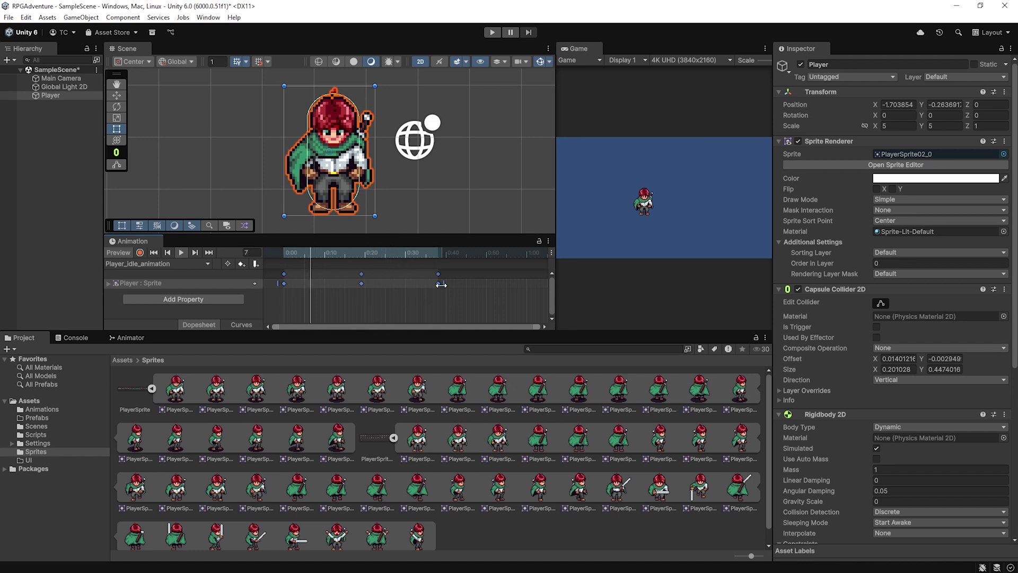
left_click_drag(440, 282, 418, 283)
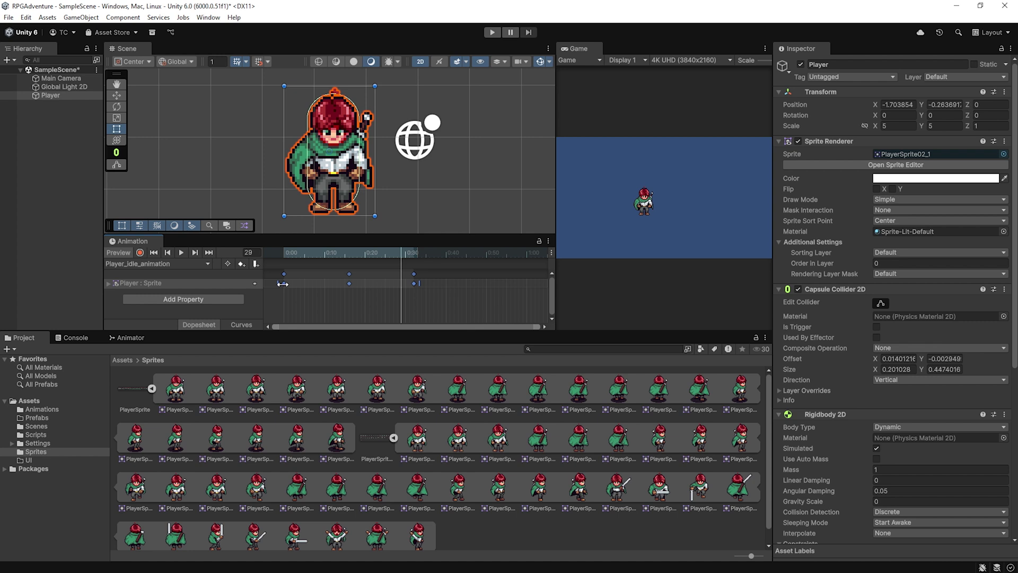
left_click(295, 300)
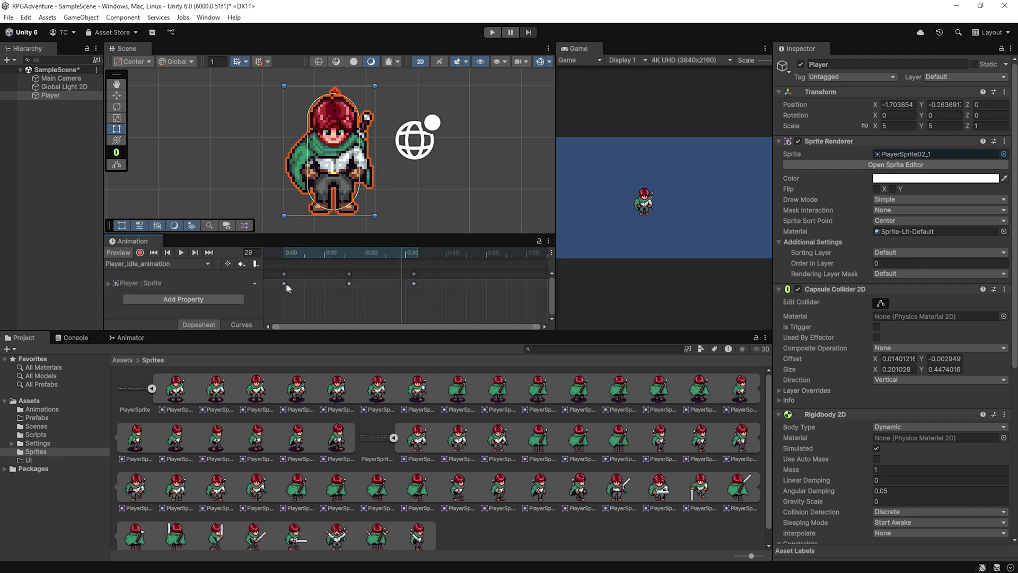
left_click(285, 283)
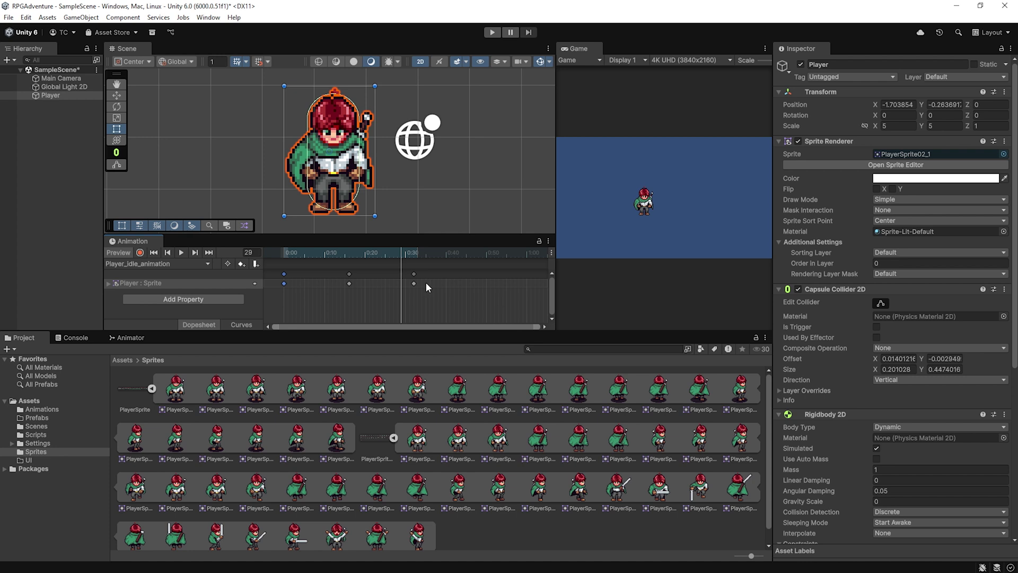
key("ctrl+v")
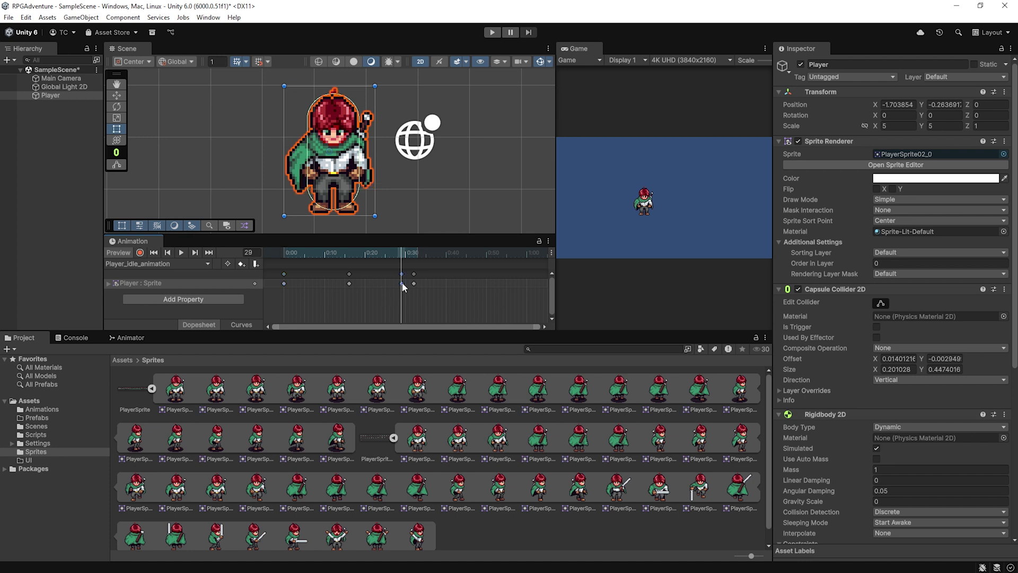
left_click_drag(404, 285, 456, 286)
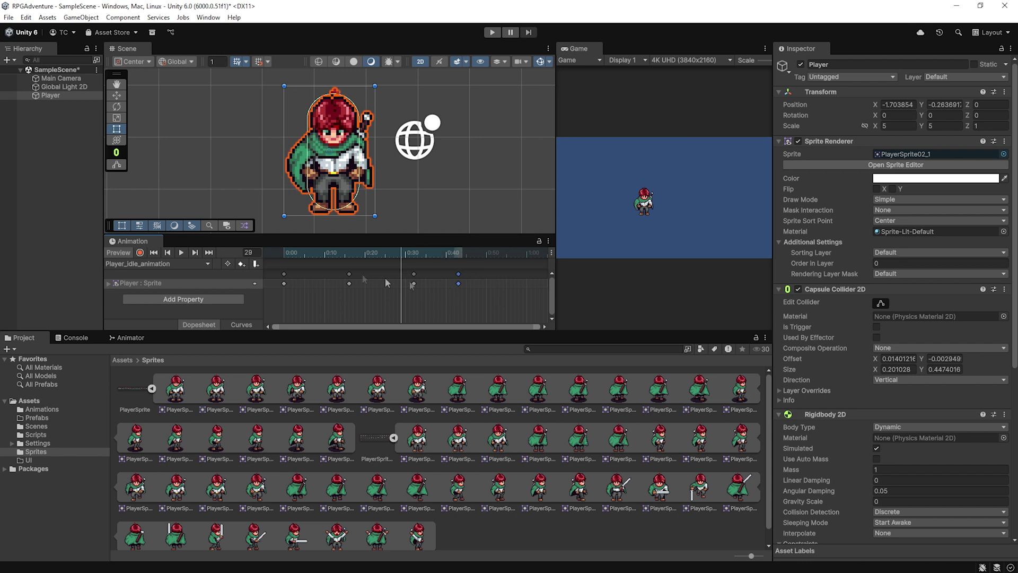
left_click(281, 253)
key("space")
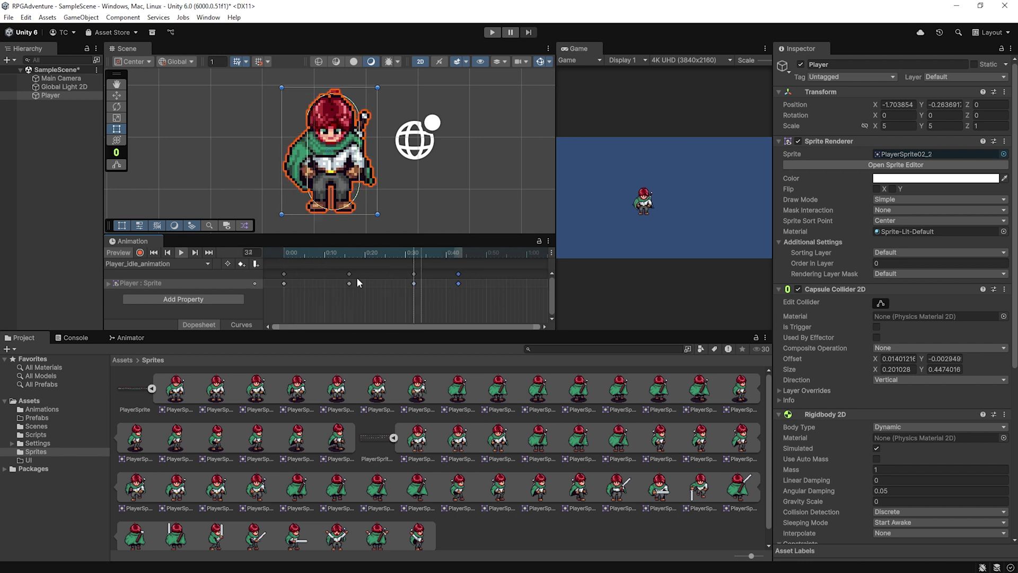